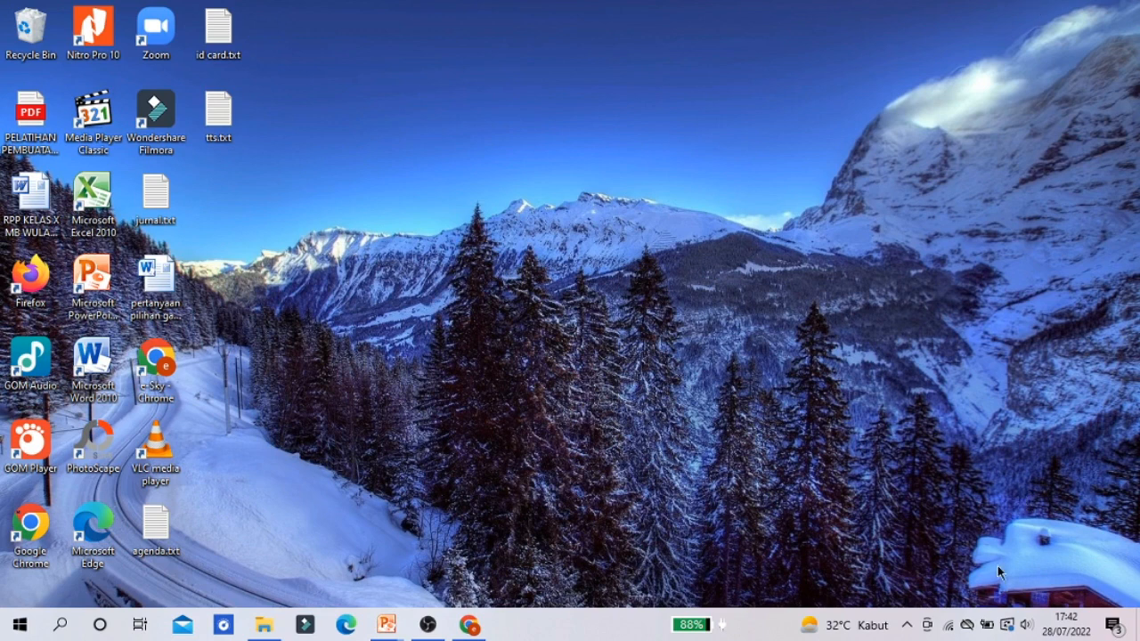
left_click(949, 629)
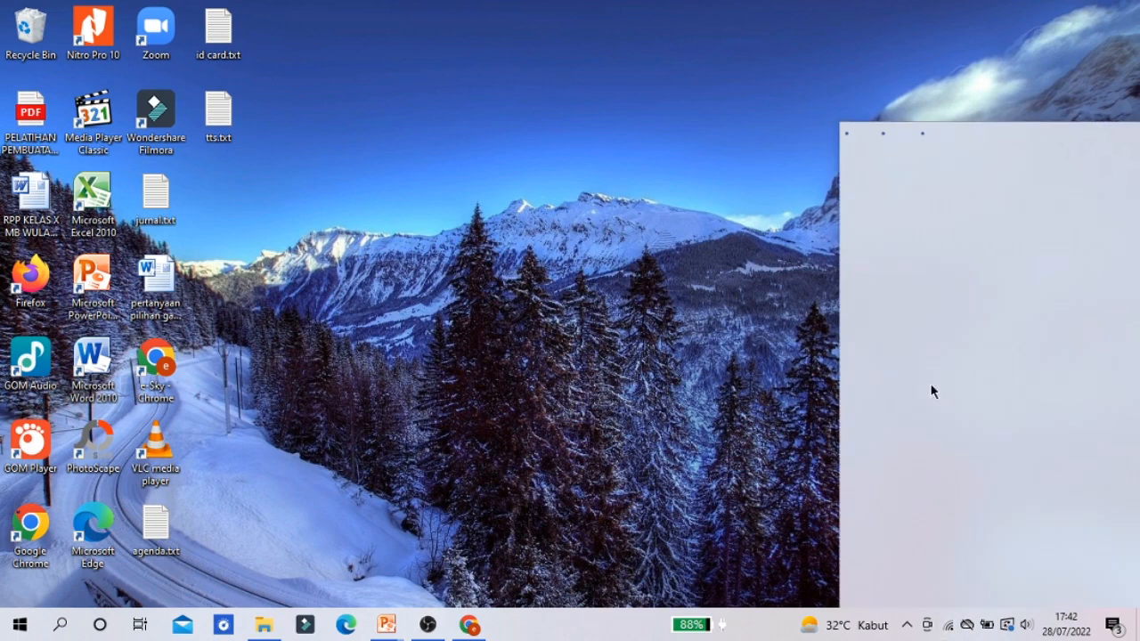
left_click(650, 365)
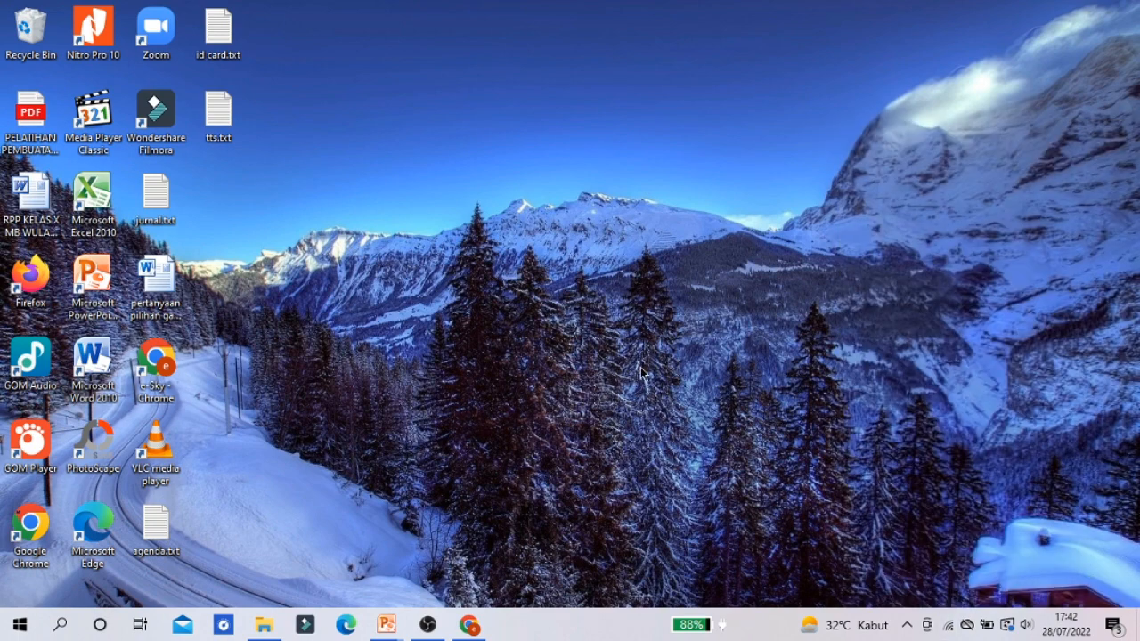
Step: Open Chrome from the desktop in a maximized window and search the web for mentimeter
double_click(157, 386)
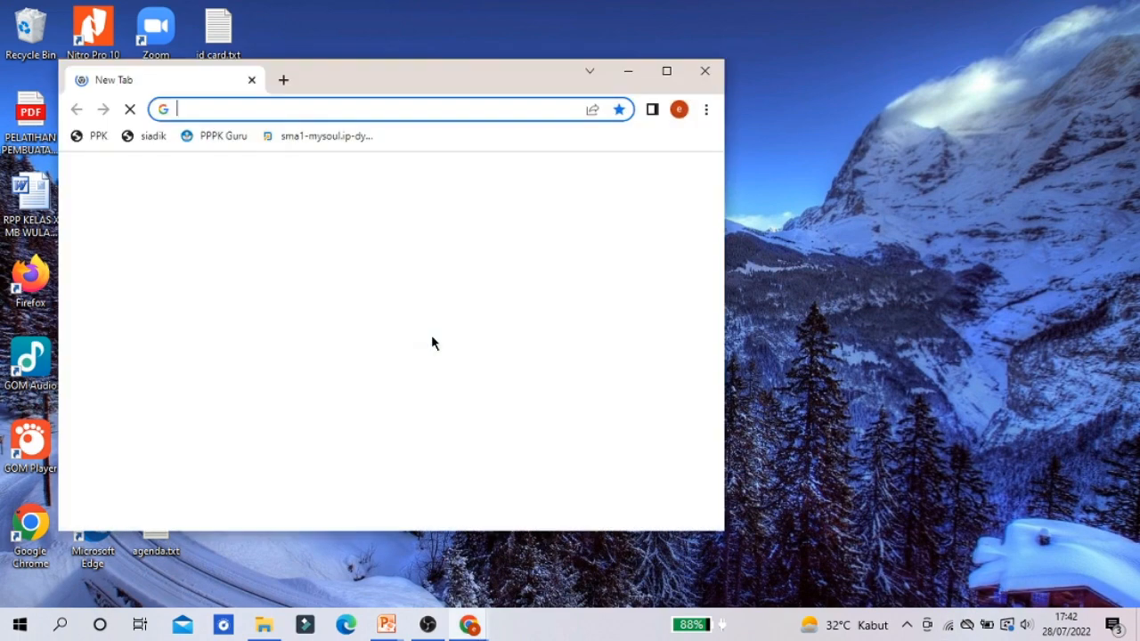
left_click(666, 70)
left_click(377, 41)
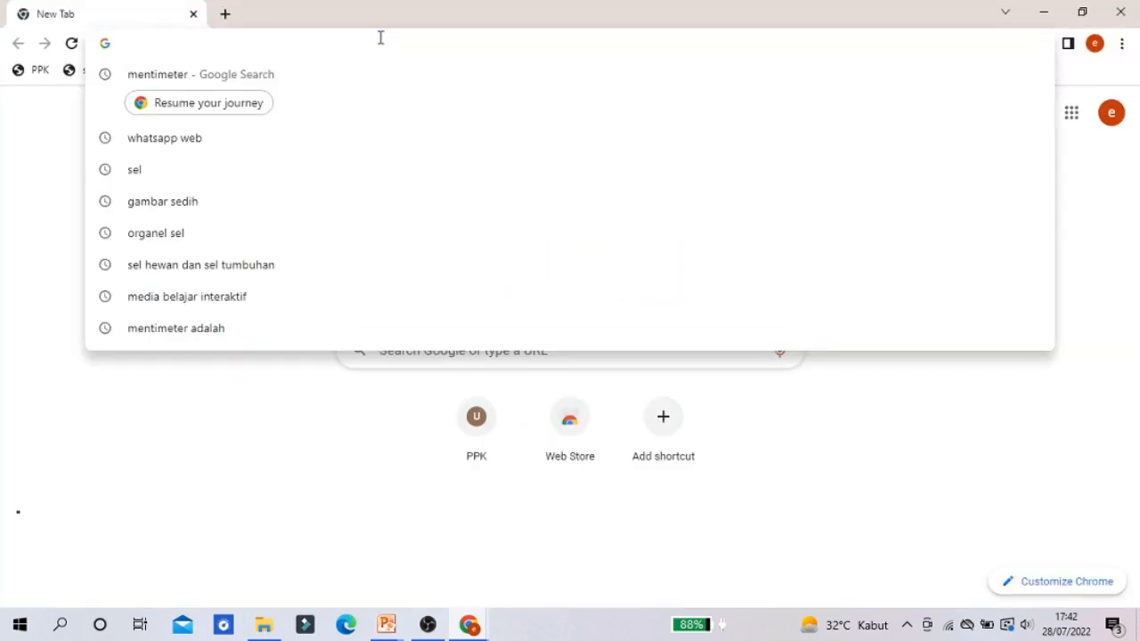
type("menti")
key("Return")
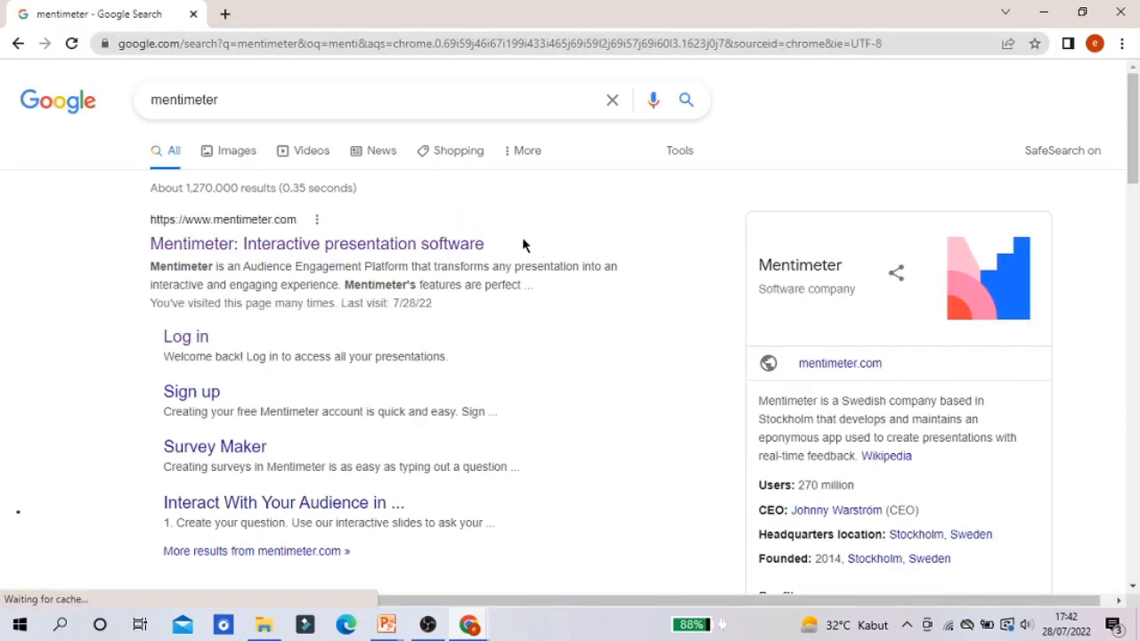
Step: Go to the Mentimeter website and open the 11-slide Untitled Presentation from the list of own presentations
left_click(220, 248)
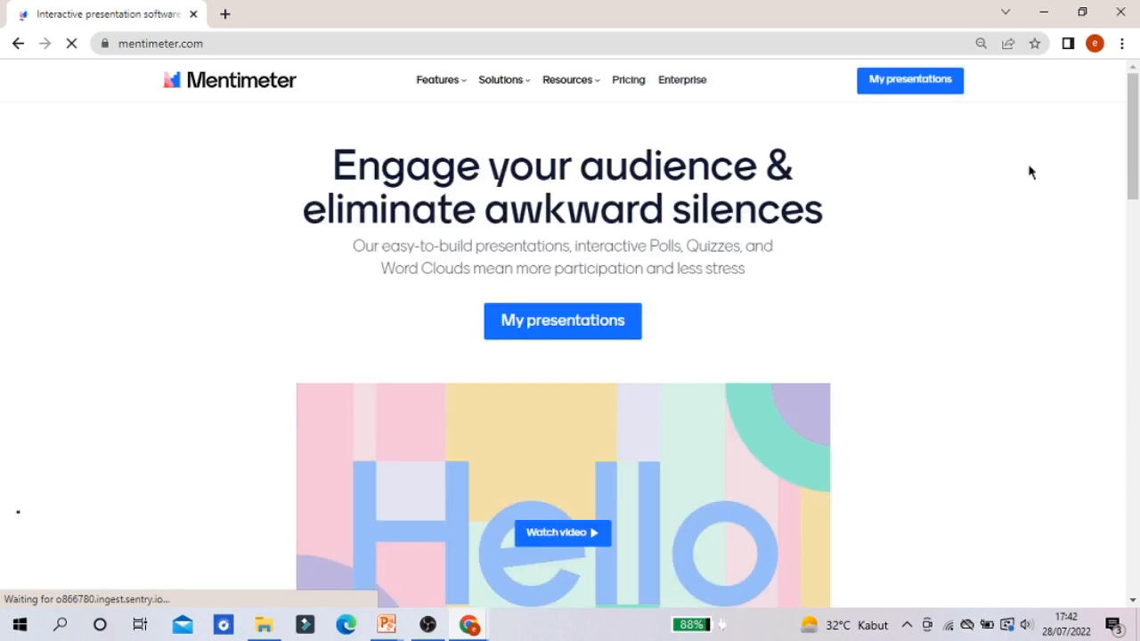
left_click(563, 322)
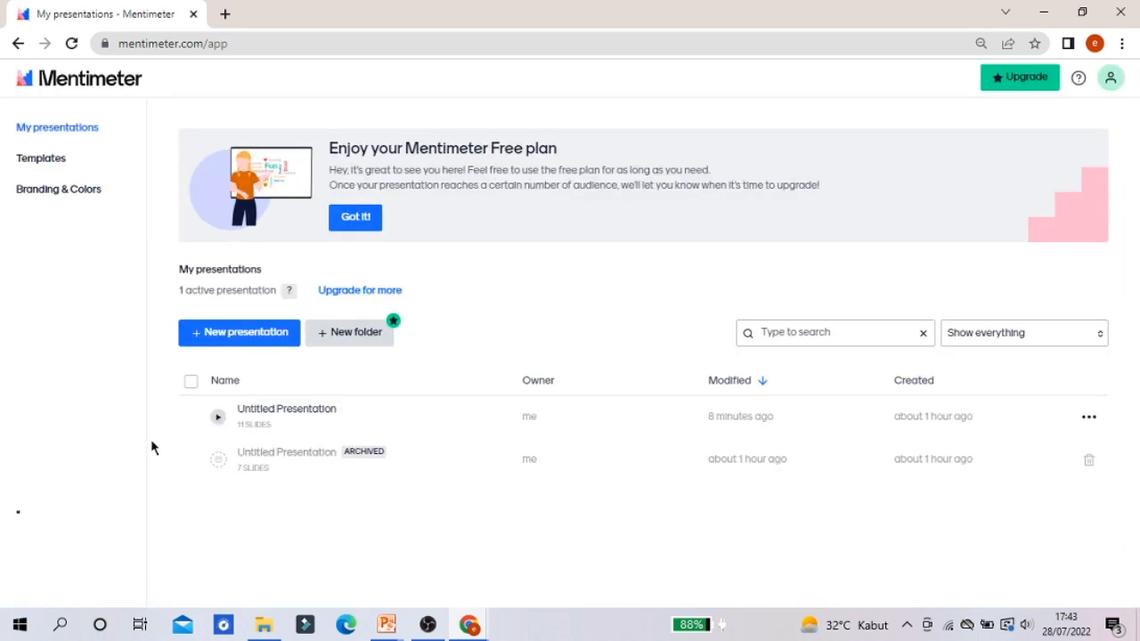
left_click(287, 415)
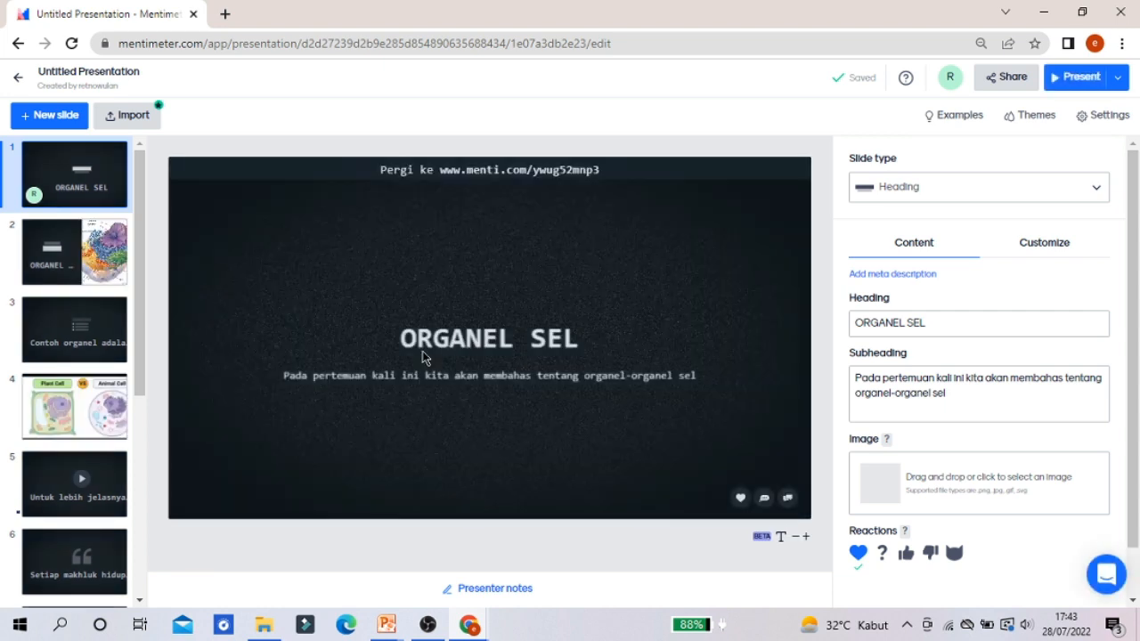
Step: Rename the presentation as "Latihan Mentimeter Slide dan Kuis"
left_click(150, 76)
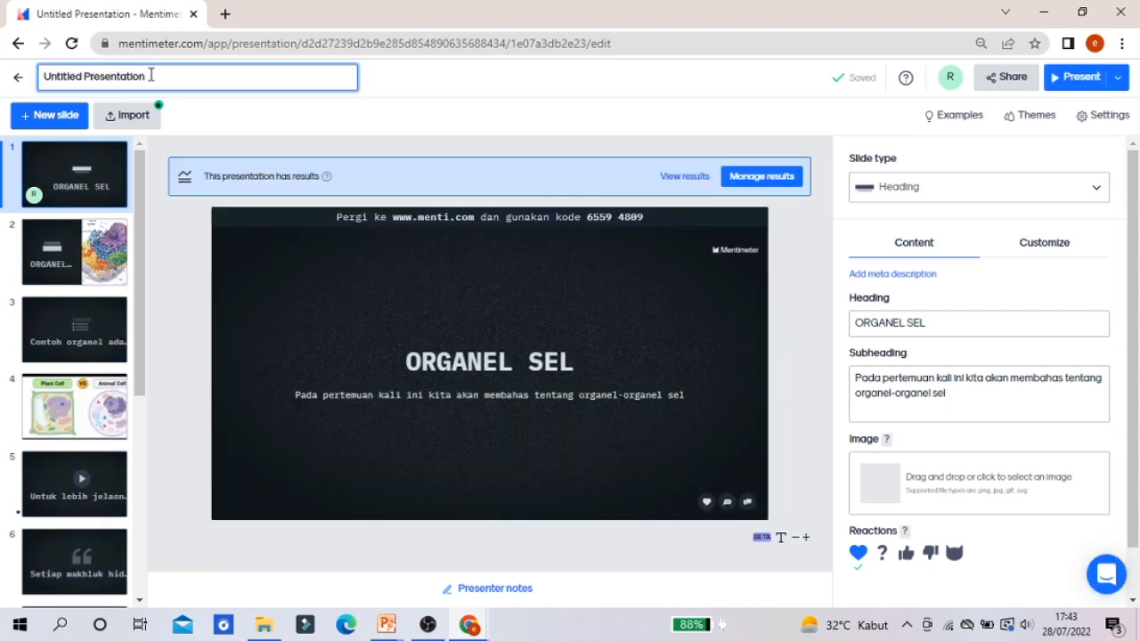
triple_click(153, 82)
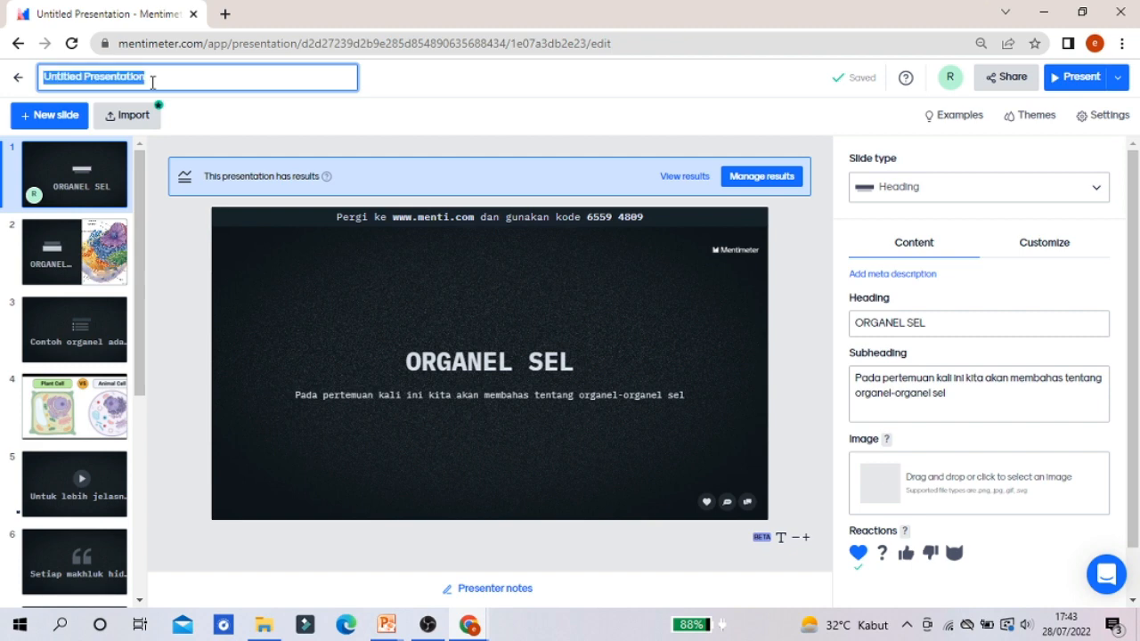
type("lat")
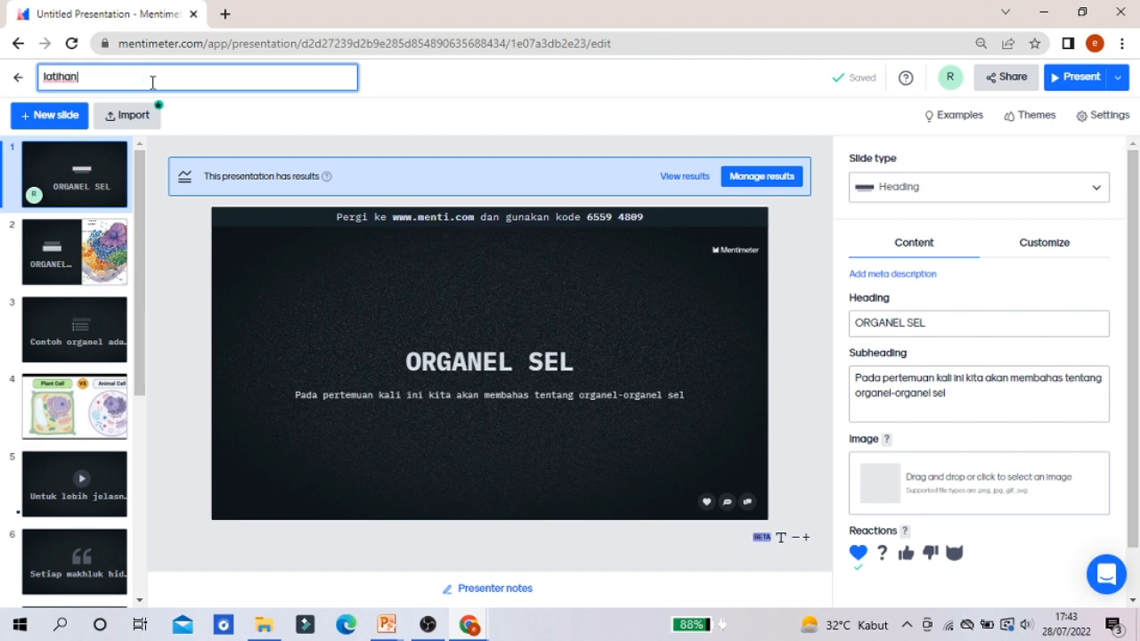
type("ihan")
key("BackSpace")
key("BackSpace")
key("BackSpace")
key("BackSpace")
key("BackSpace")
key("BackSpace")
key("BackSpace")
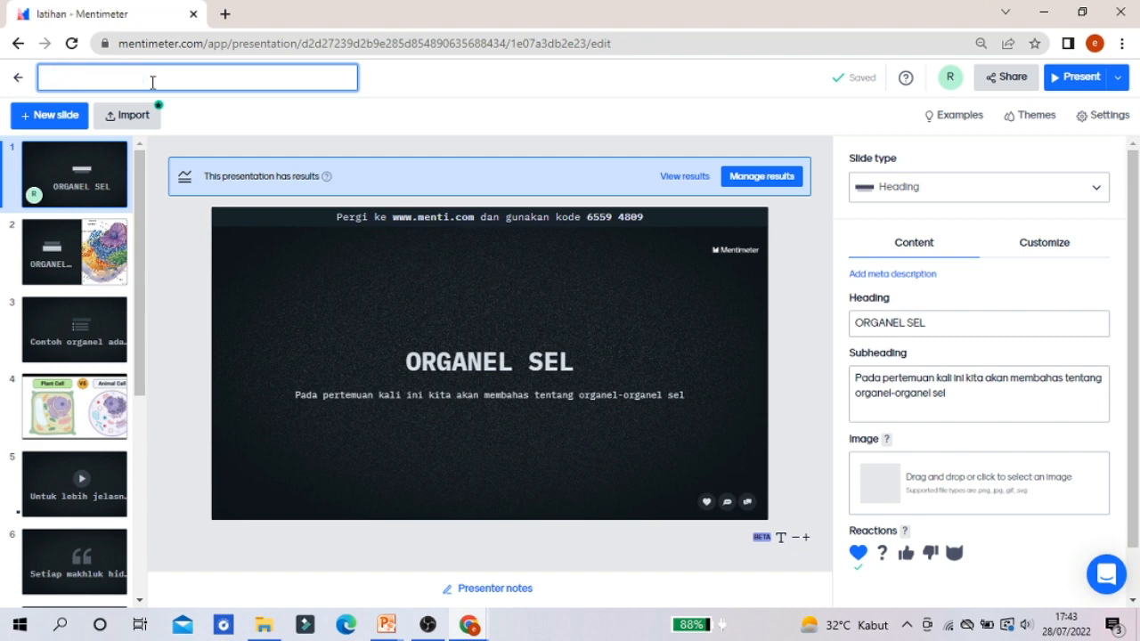
type("Latihan Menti")
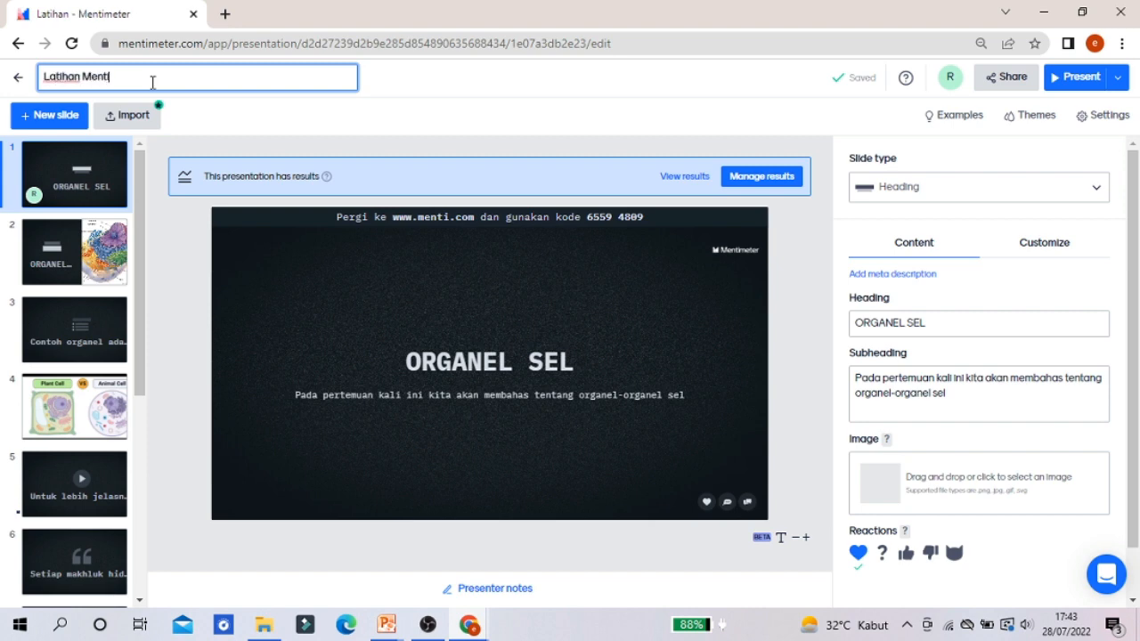
type("meter Slide dan Kuis")
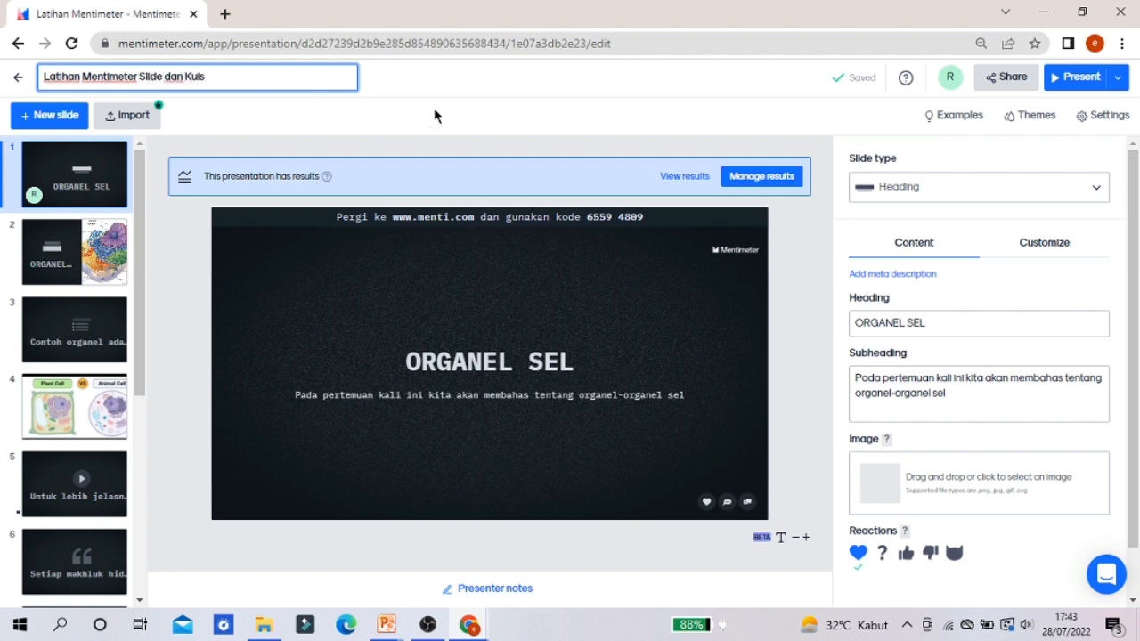
left_click(435, 114)
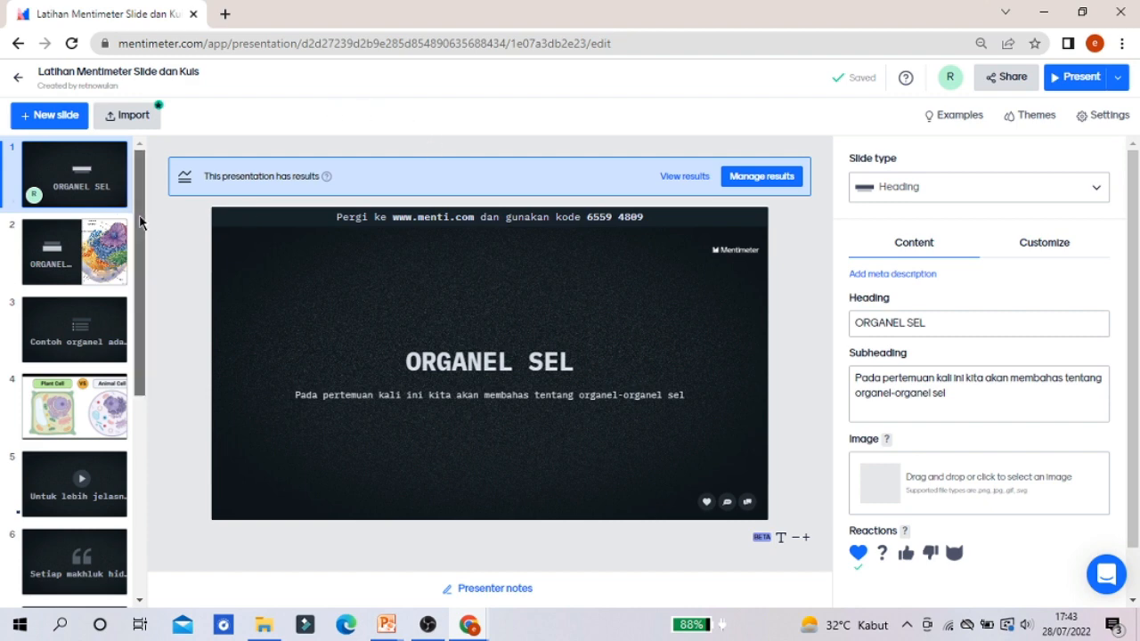
Step: Open the presentation's results and examine the statistics, slide breakdown, quiz results, audience questions and downloadable slides
mouse_move(140, 222)
left_mouse_down()
mouse_move(170, 338)
mouse_move(163, 434)
mouse_move(158, 227)
left_mouse_up()
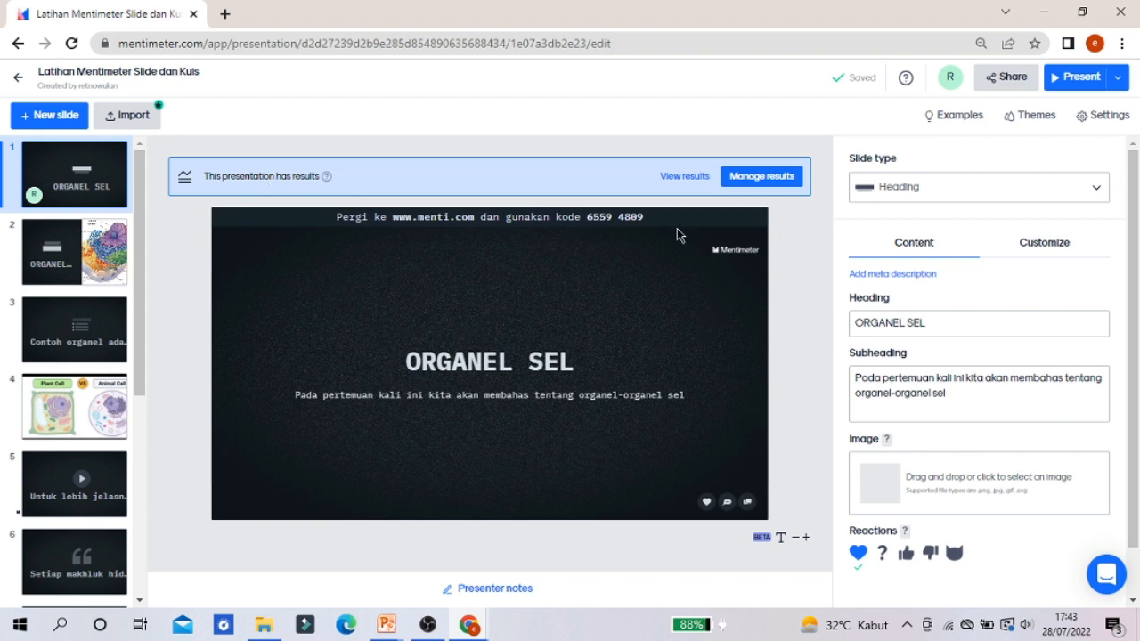
left_click(676, 178)
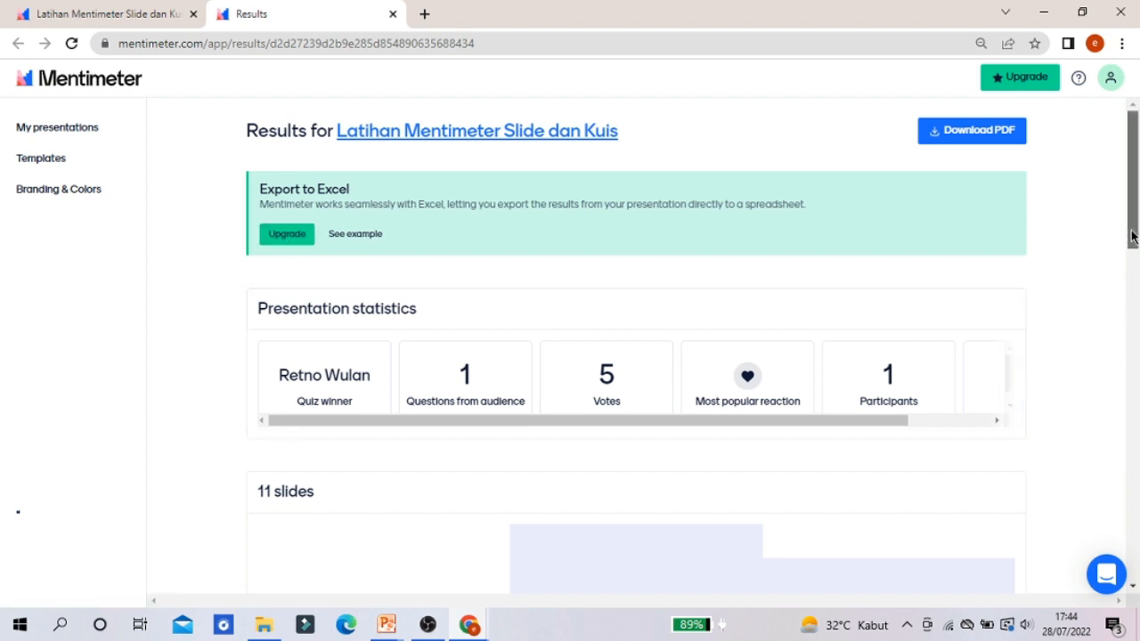
left_click_drag(1132, 236, 1134, 260)
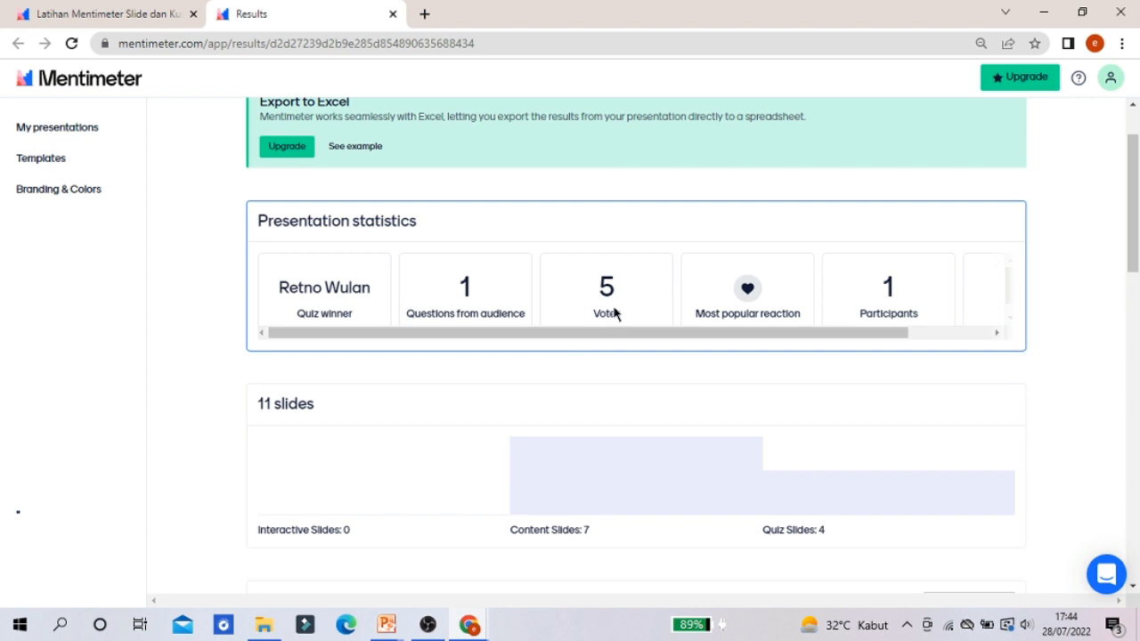
left_click_drag(1128, 225, 1134, 289)
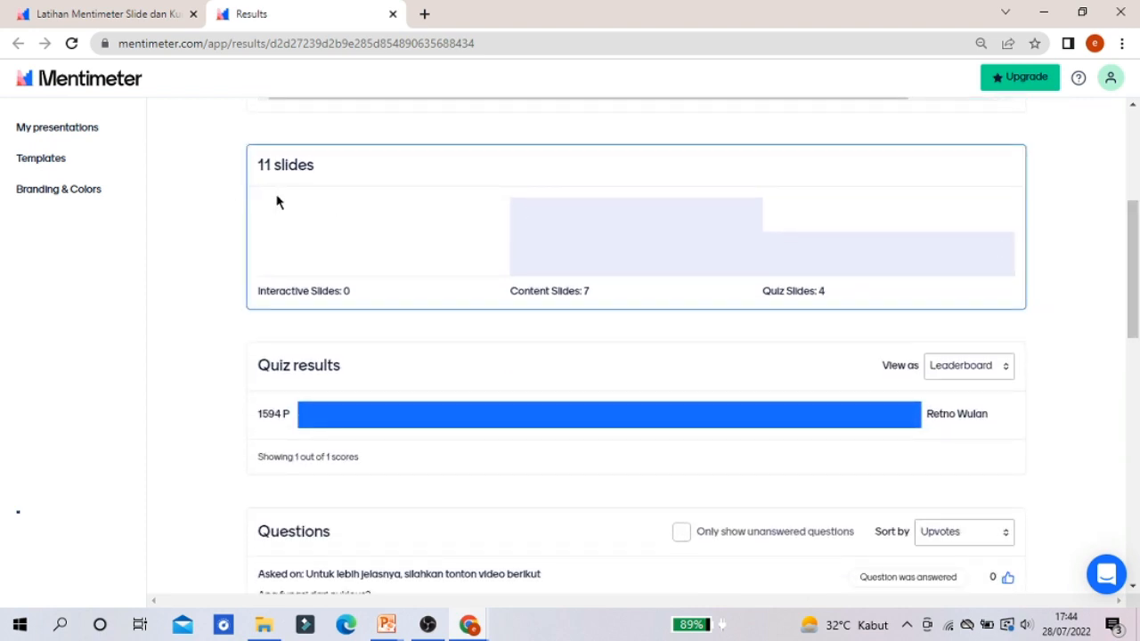
left_click_drag(1135, 282, 1130, 357)
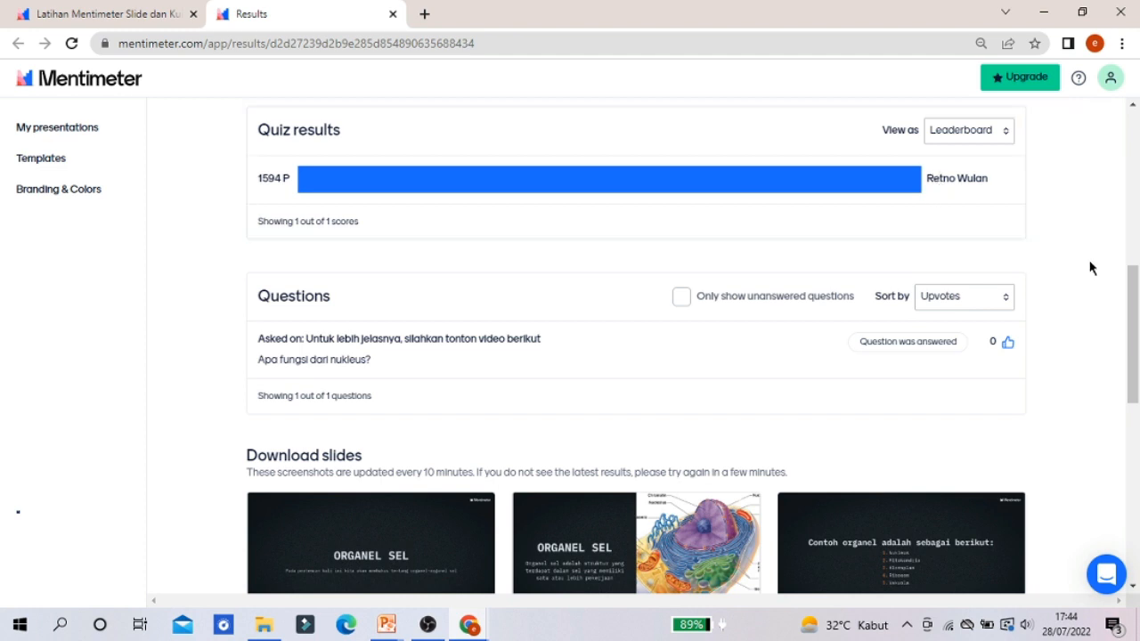
left_click_drag(1131, 296, 1134, 294)
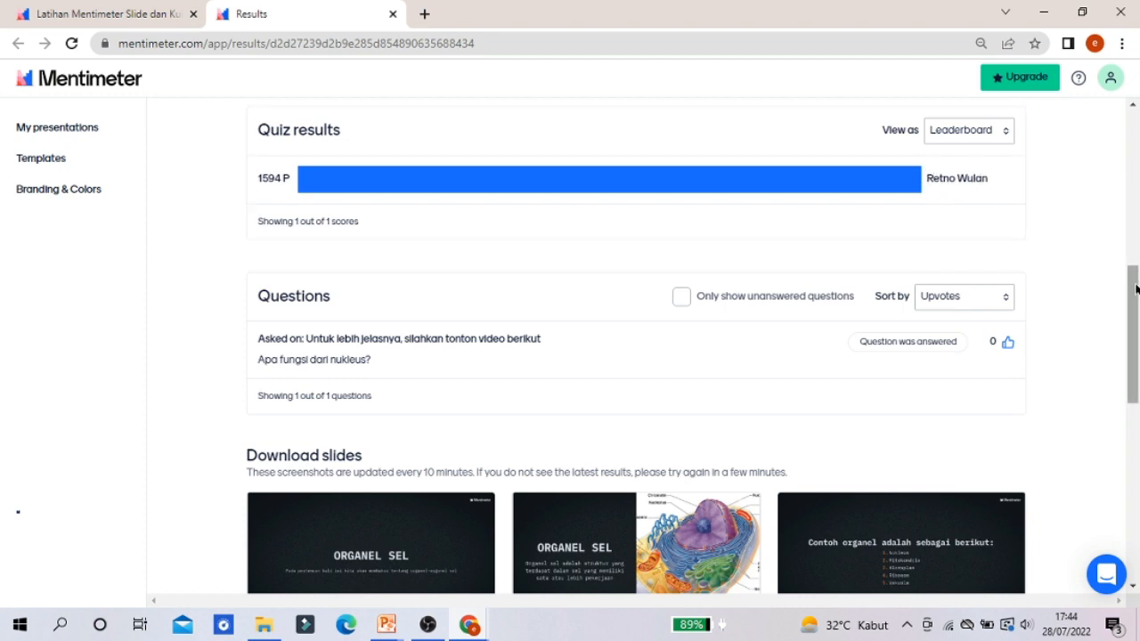
left_click_drag(1134, 284, 1134, 331)
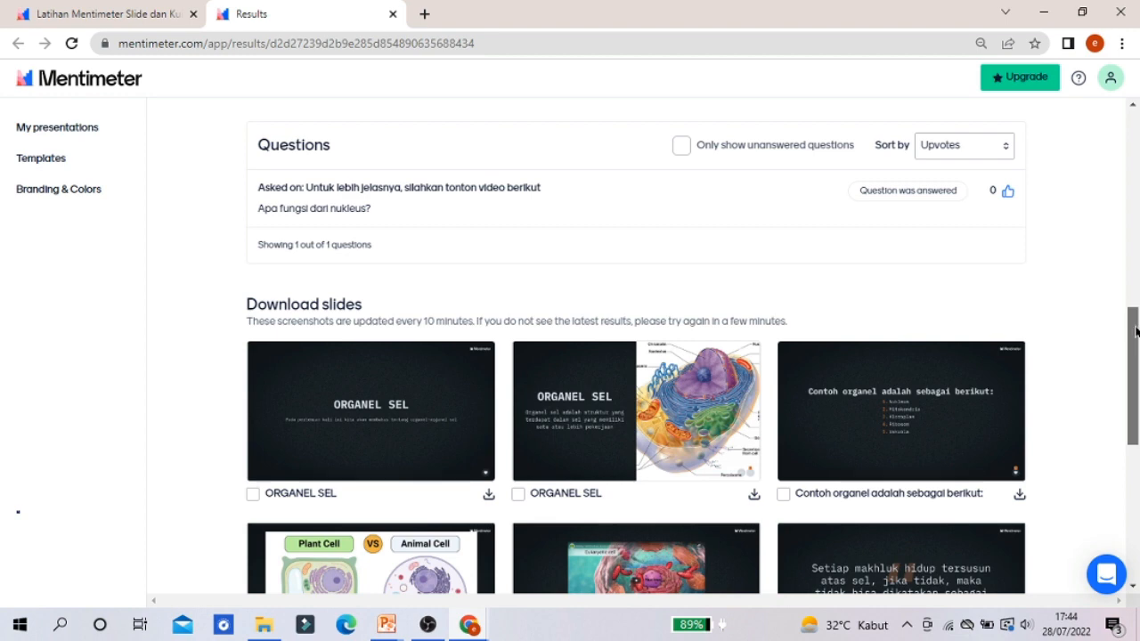
left_click_drag(1134, 331, 1135, 388)
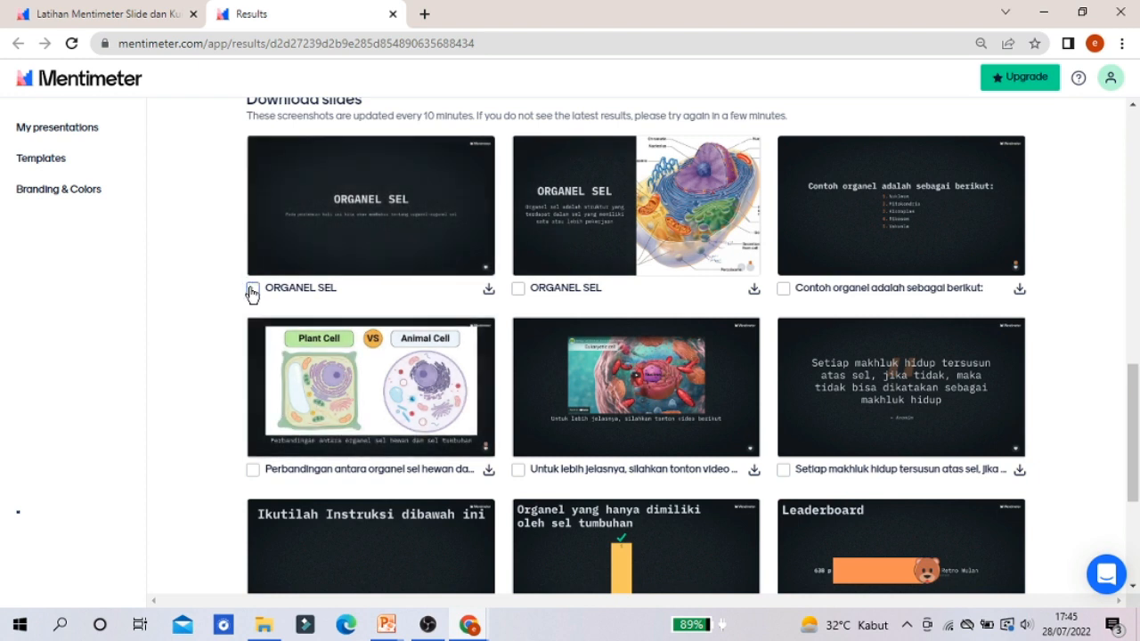
Step: Select the first three slides for download and clear that selection
left_click(253, 292)
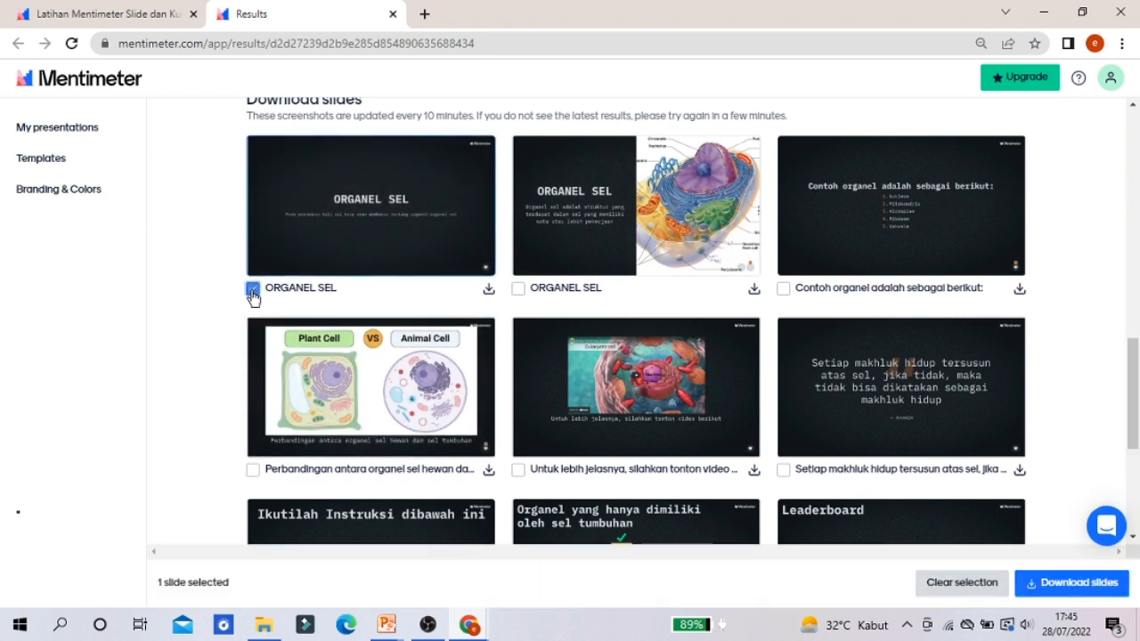
left_click(516, 292)
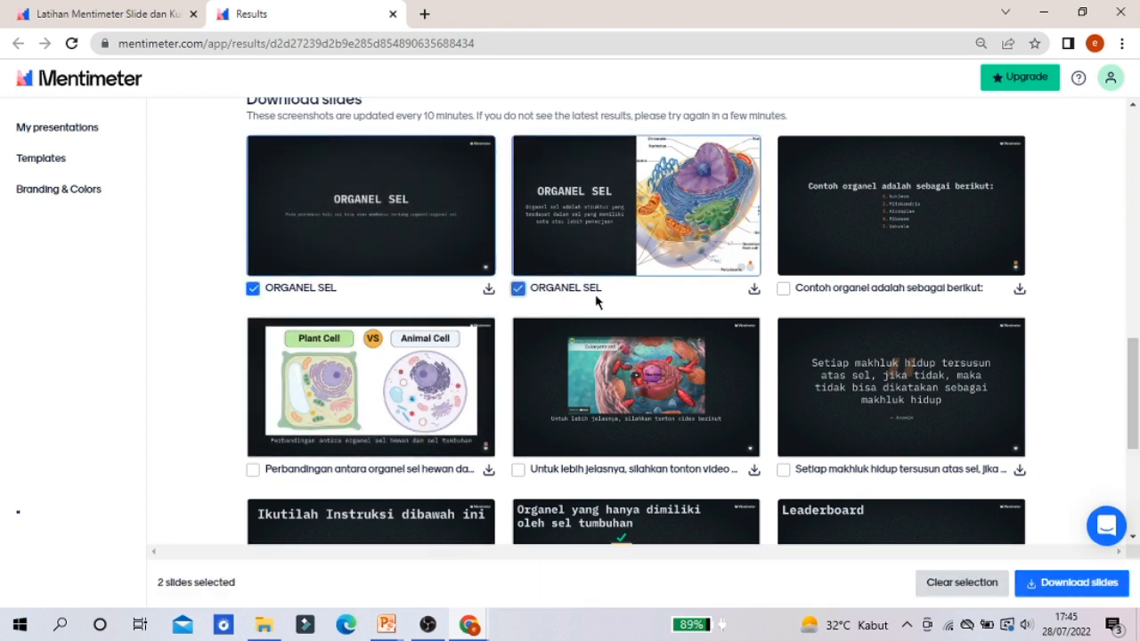
left_click(783, 290)
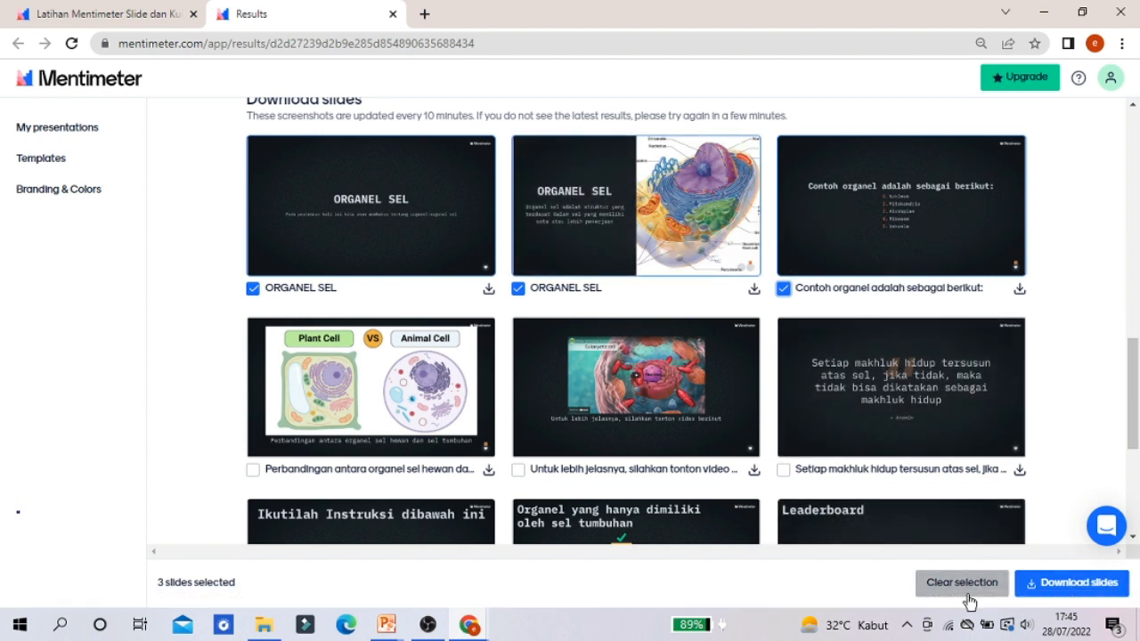
left_click(963, 584)
Step: Look over the remaining result slides, generate the results PDF and page through it to the last slide
left_click_drag(1133, 422, 1133, 499)
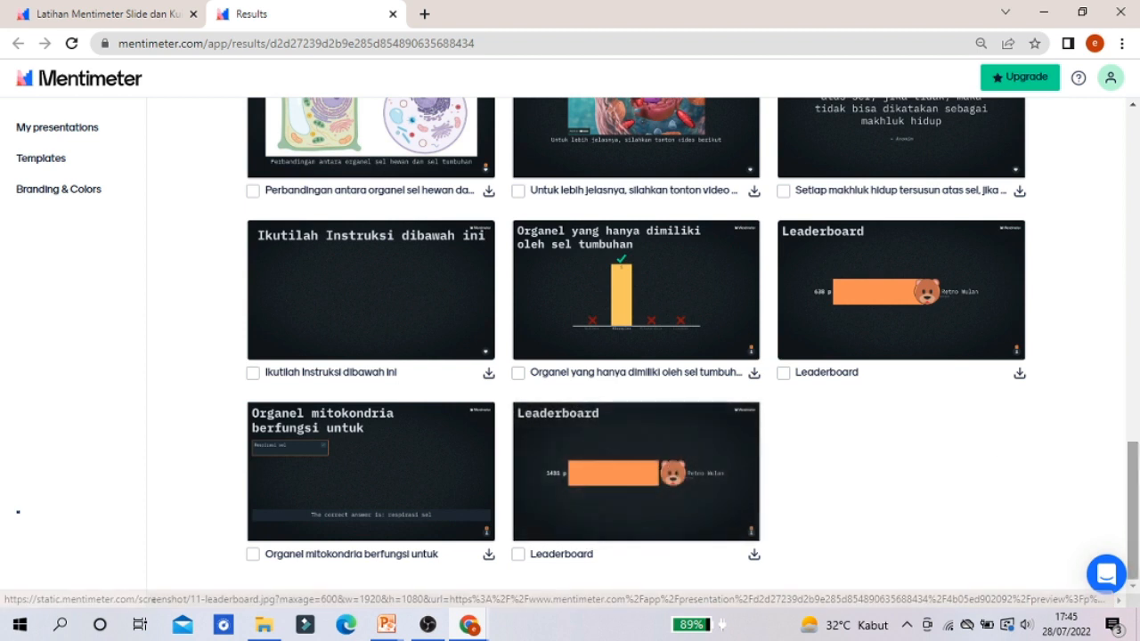
left_click_drag(1136, 486, 1086, 129)
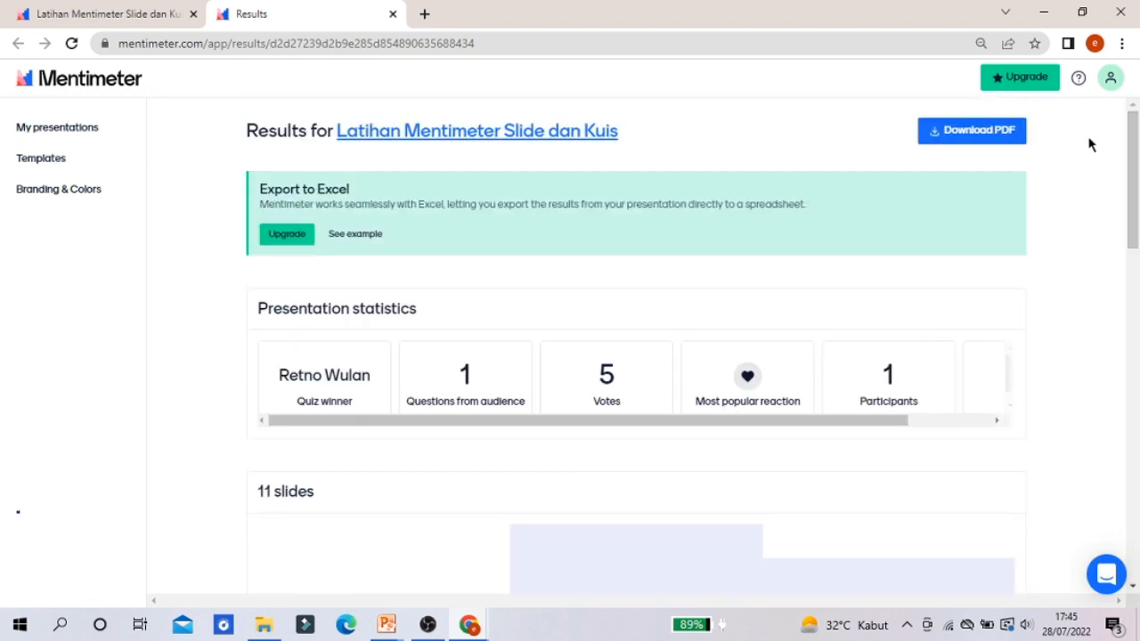
left_click(962, 136)
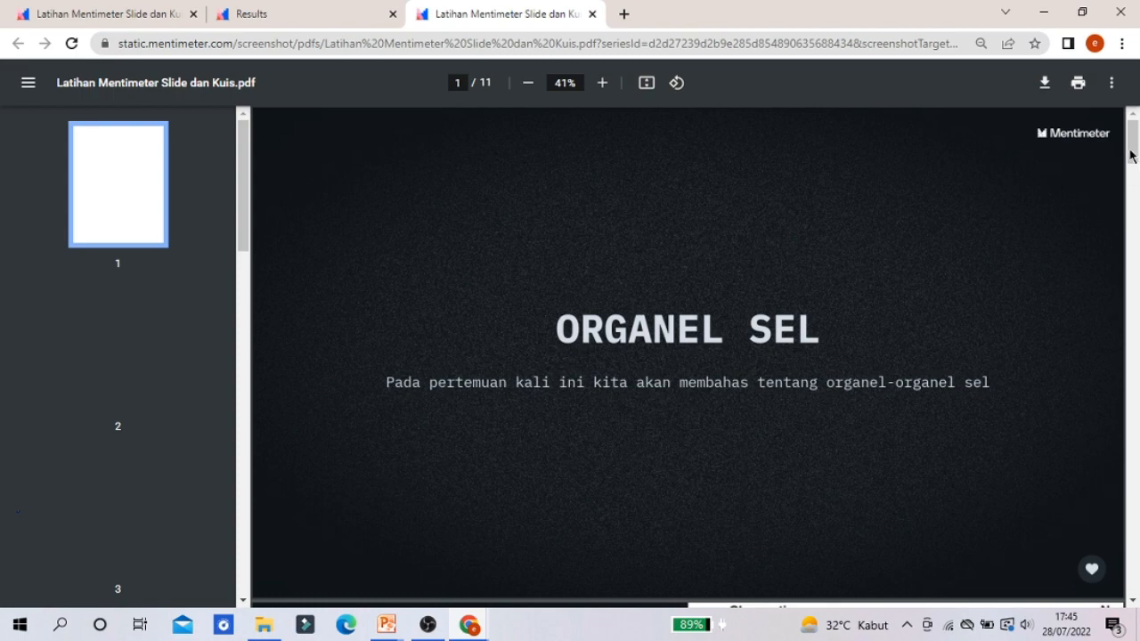
left_click_drag(1133, 149, 1133, 572)
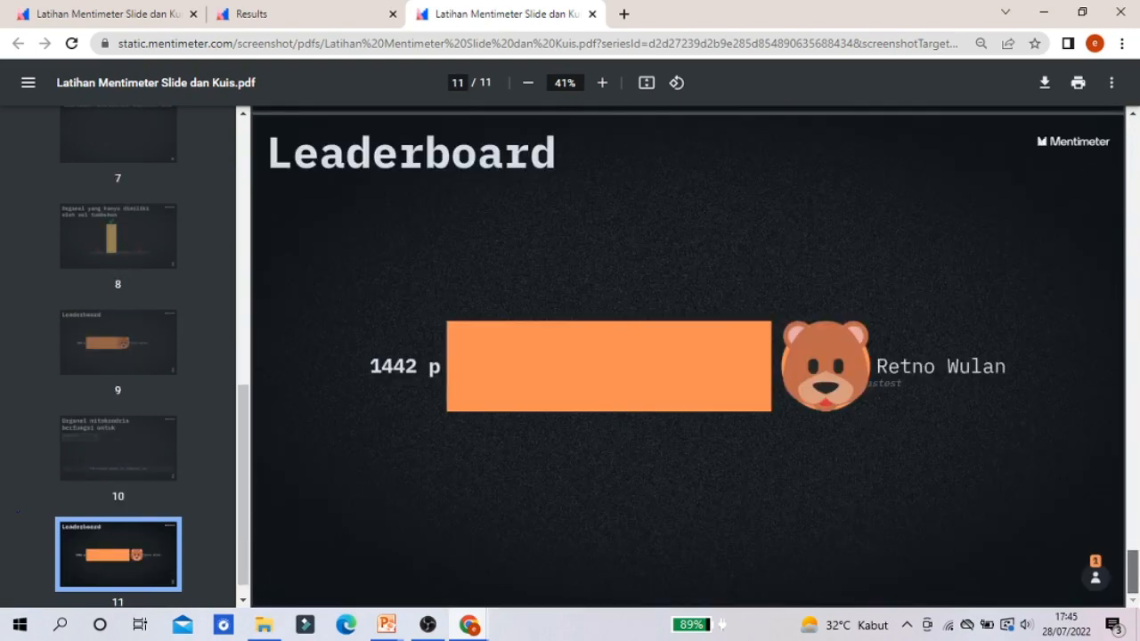
Step: Save the results PDF as "Latihan Mentimeter Slide dan Kuis.pdf" in the Downloads folder
left_click(1044, 84)
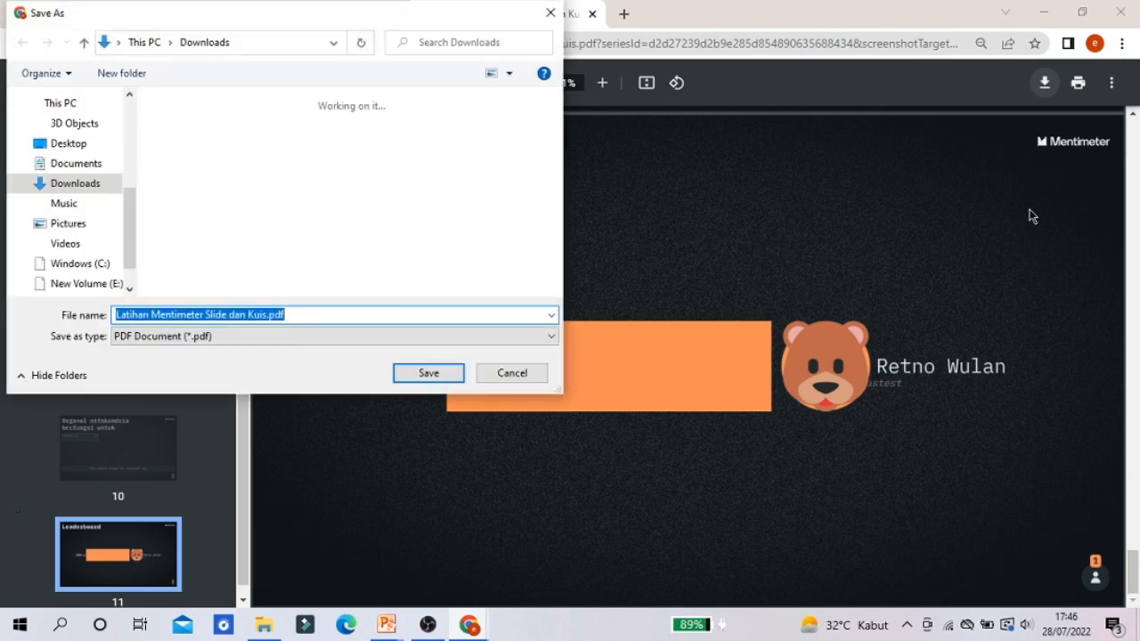
left_click(126, 117)
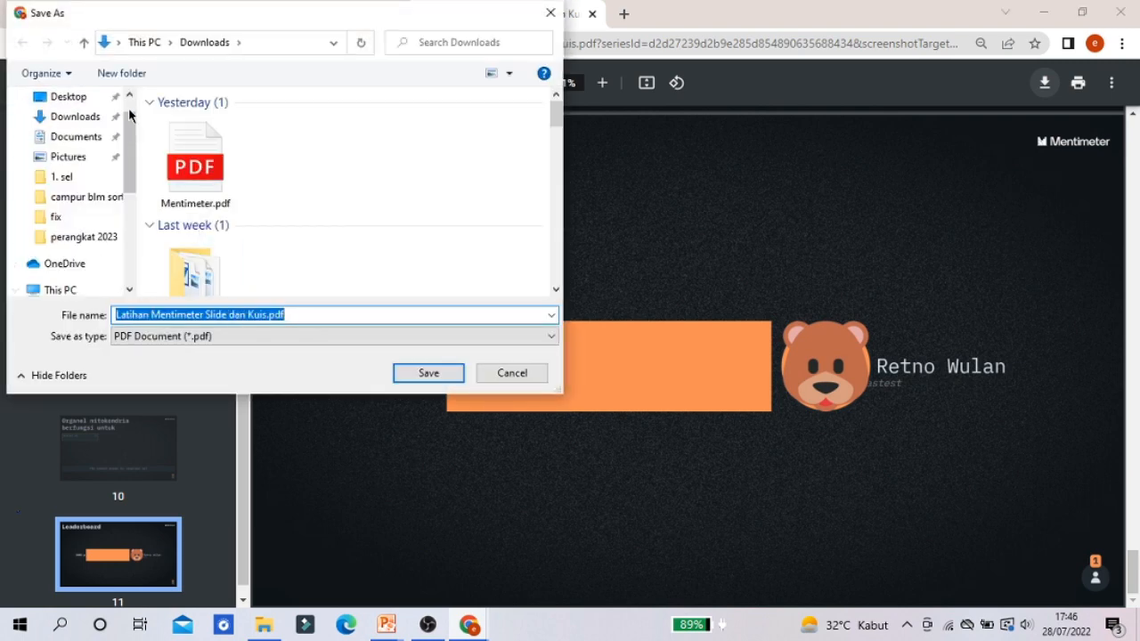
left_click(97, 155)
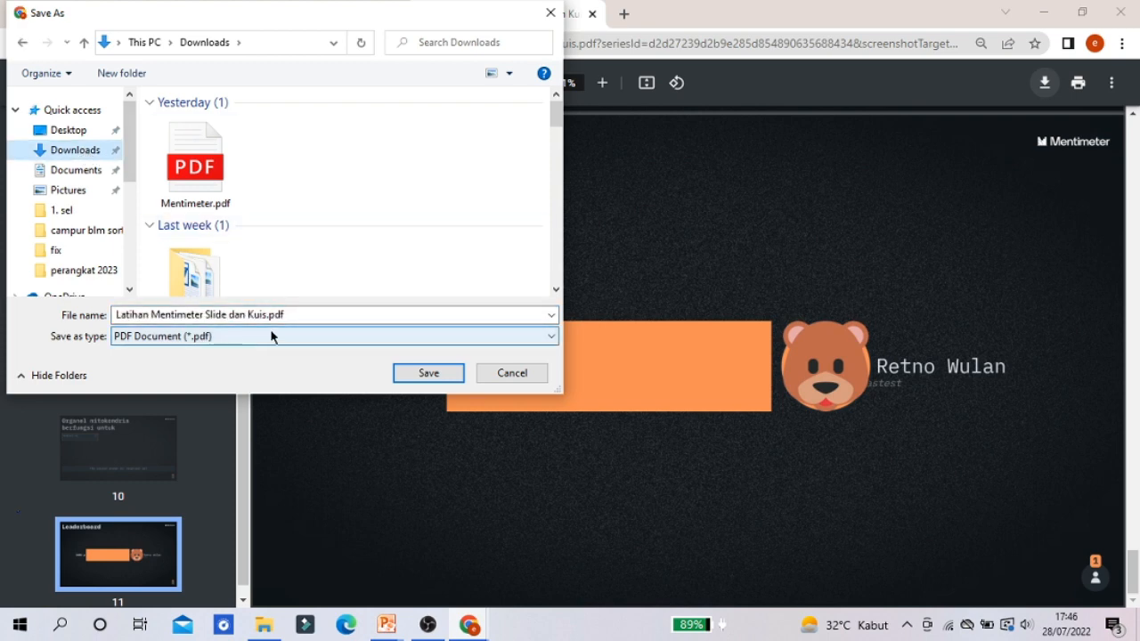
left_click(439, 375)
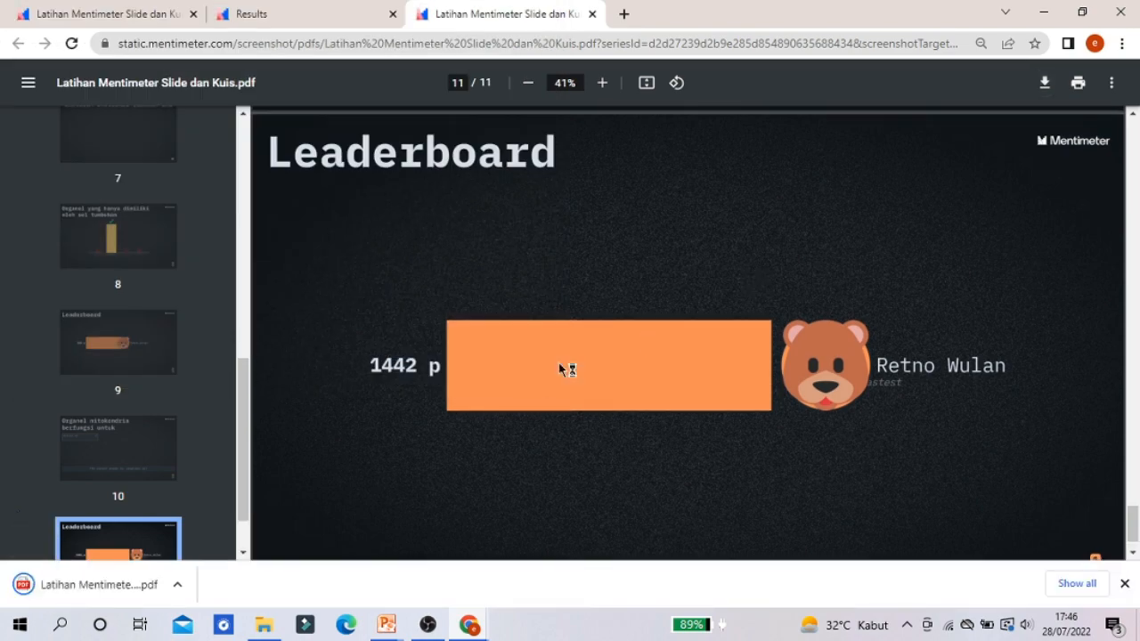
Step: Switch to File Explorer, locate "Latihan Mentimeter Slide dan Kuis.pdf" in the Downloads folder, and return to the browser to close the PDF preview
left_click(264, 626)
left_click(84, 140)
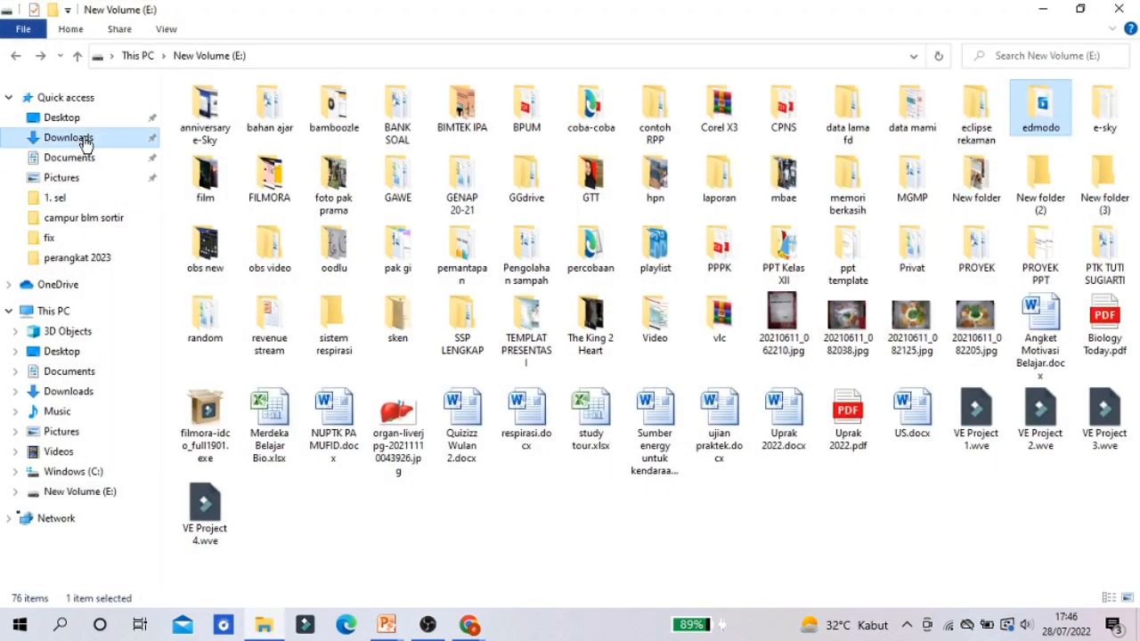
left_click(227, 189)
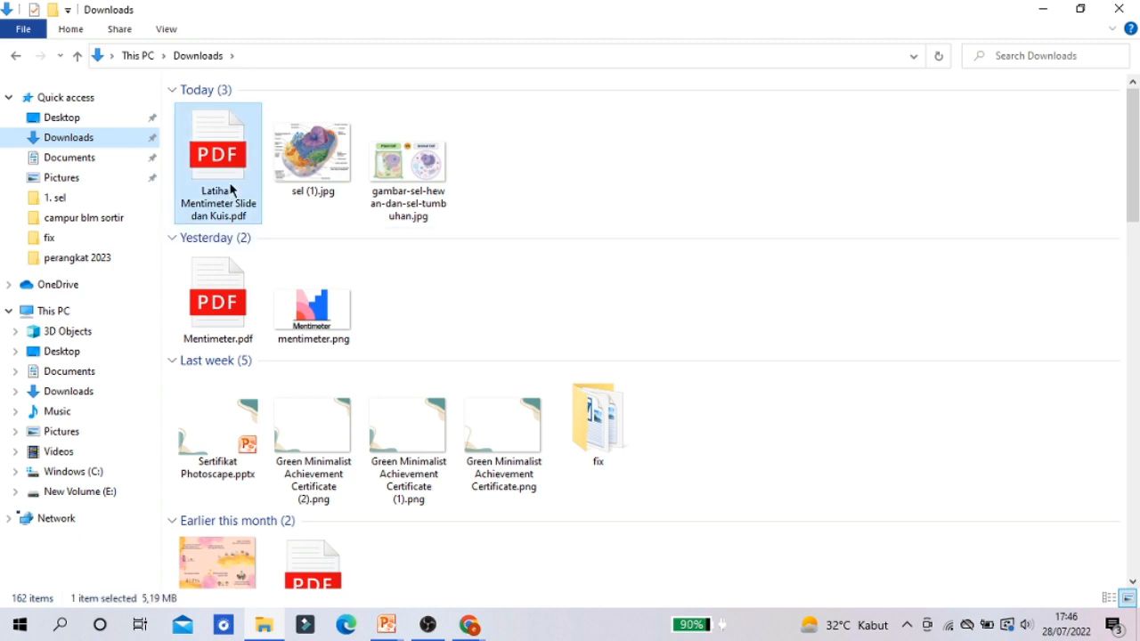
left_click(1042, 11)
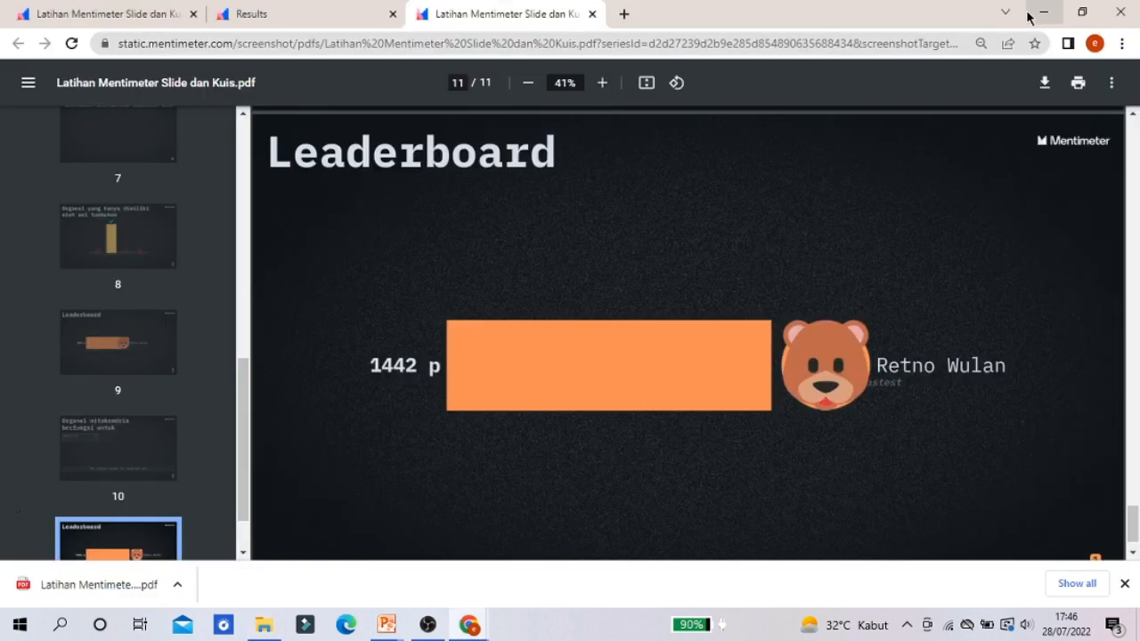
left_click(592, 14)
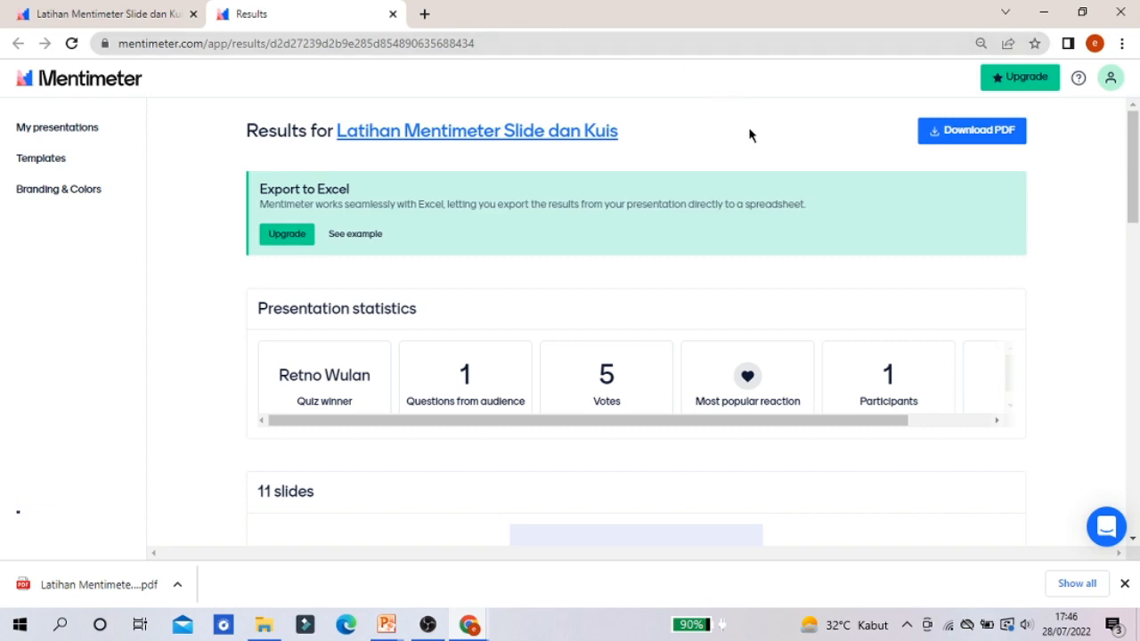
Step: Review the presentation's statistics, quiz results, questions and downloadable slides once more, and close the results page to return to the editor
scroll(788, 196, "down", 5)
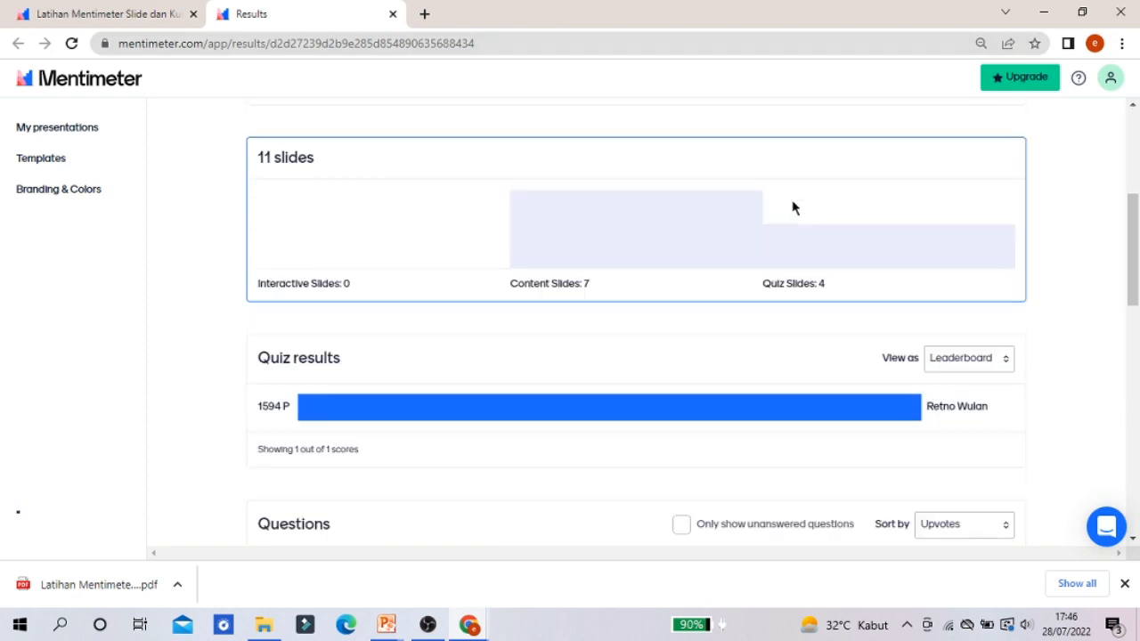
scroll(794, 214, "down", 5)
scroll(790, 221, "up", 10)
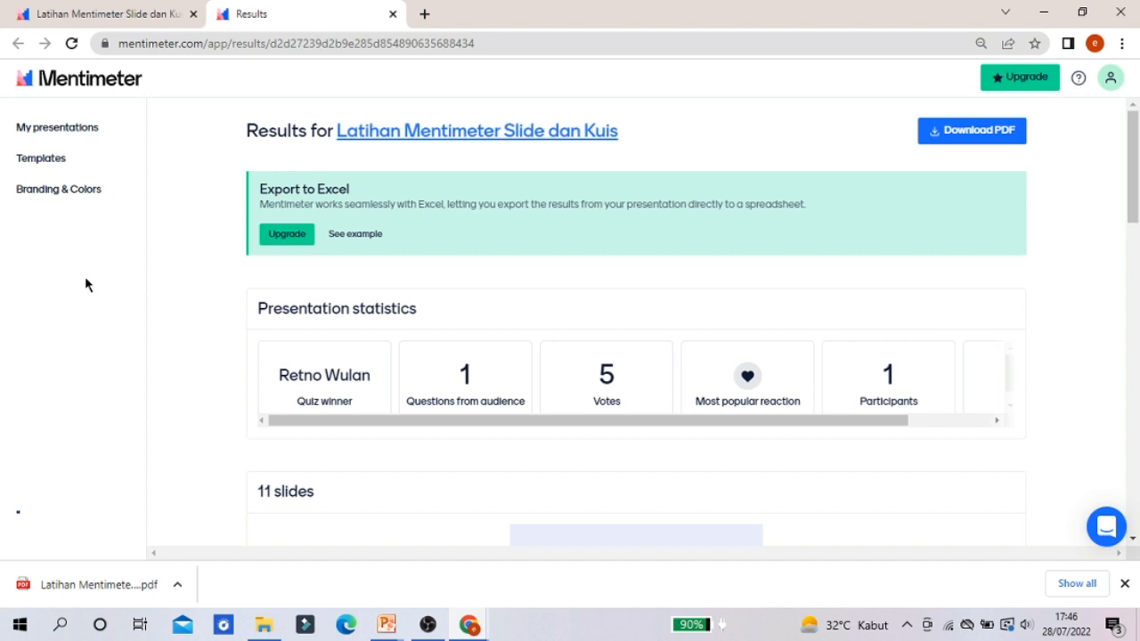
left_click_drag(1135, 183, 1136, 331)
scroll(1136, 331, "down", 3)
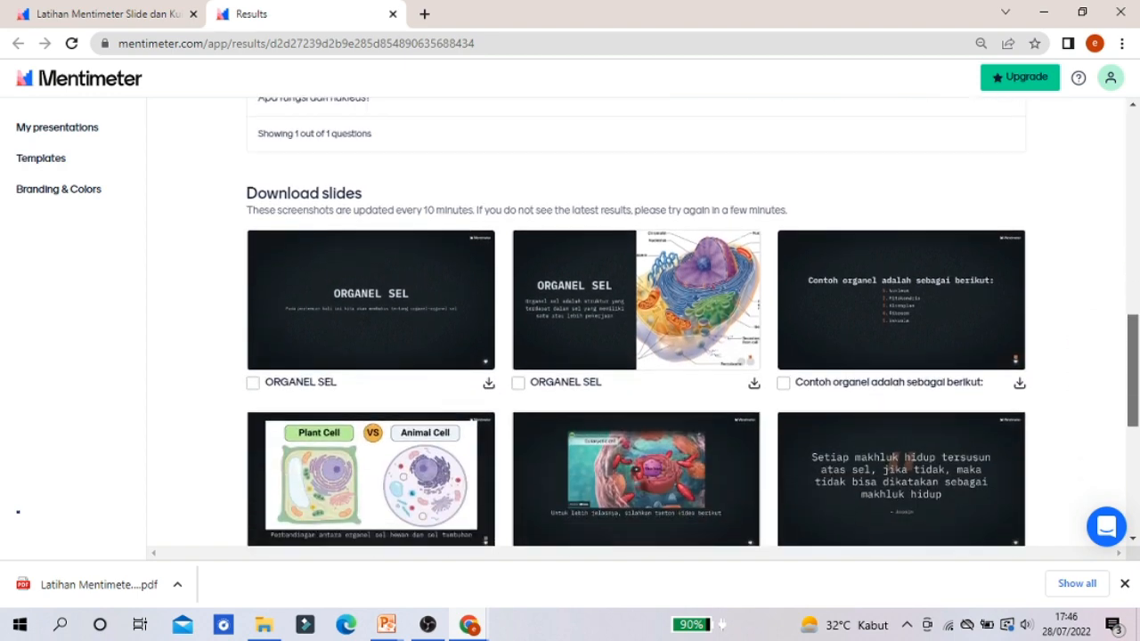
scroll(1135, 328, "up", 1)
scroll(1136, 328, "up", 4)
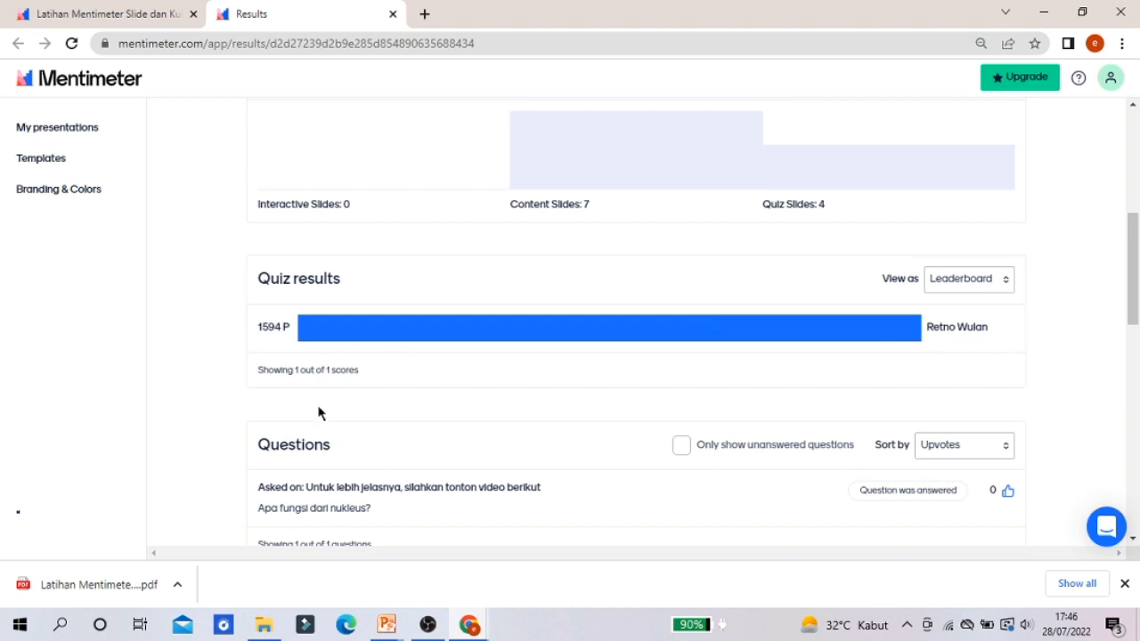
left_click(393, 13)
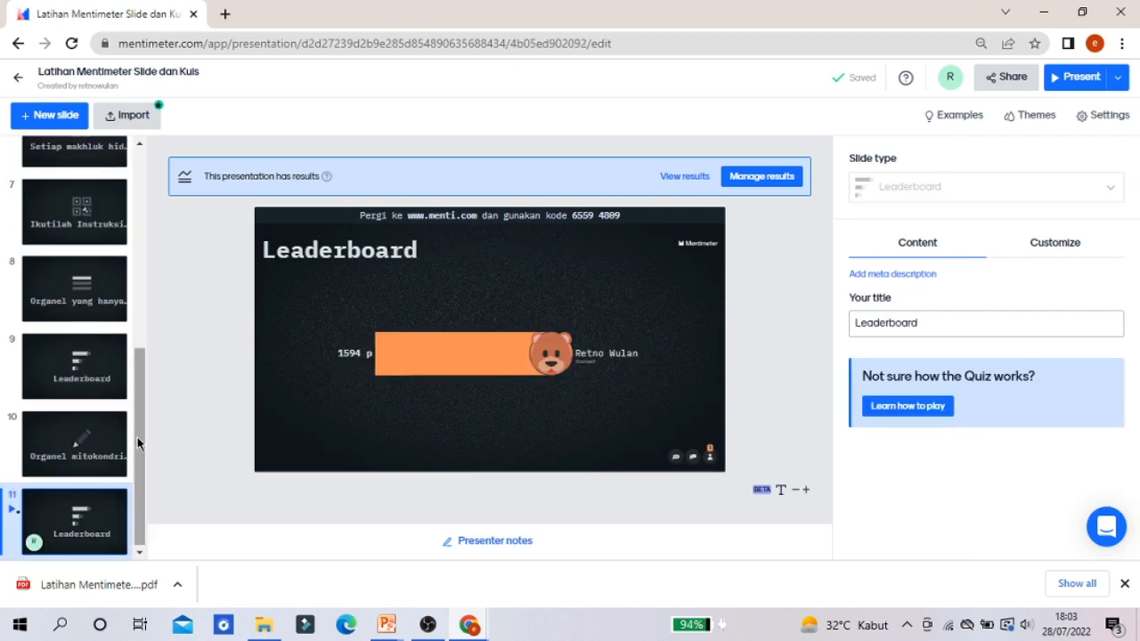
Step: Add a Word Cloud slide after the last leaderboard and set its question to "ORGANEL SEL"
left_click(50, 116)
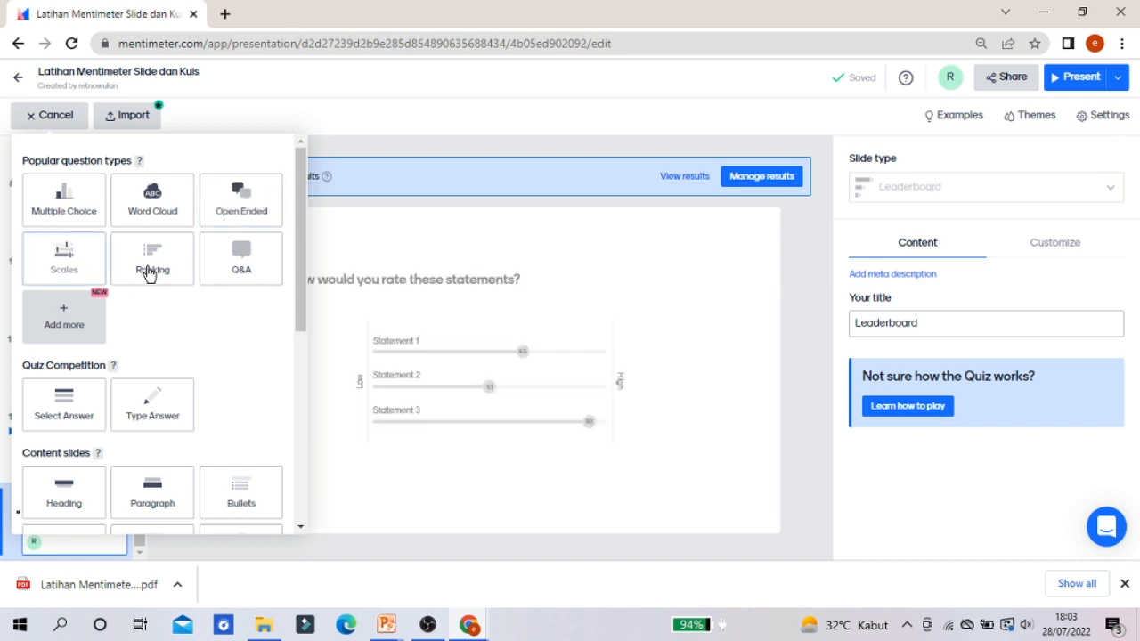
left_click(149, 217)
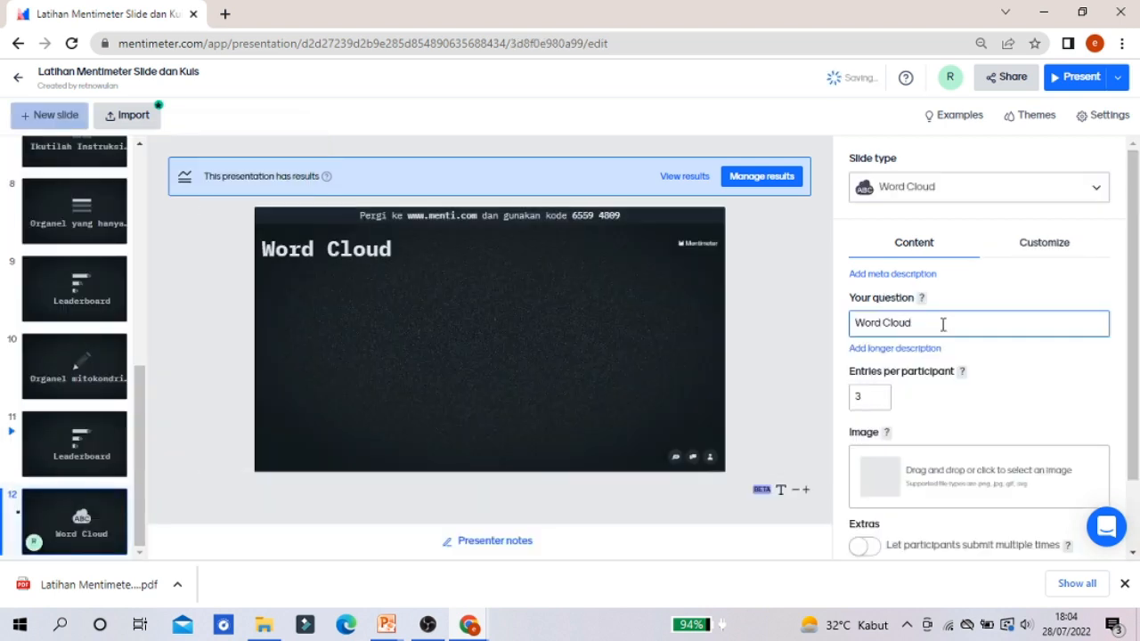
left_click(932, 326)
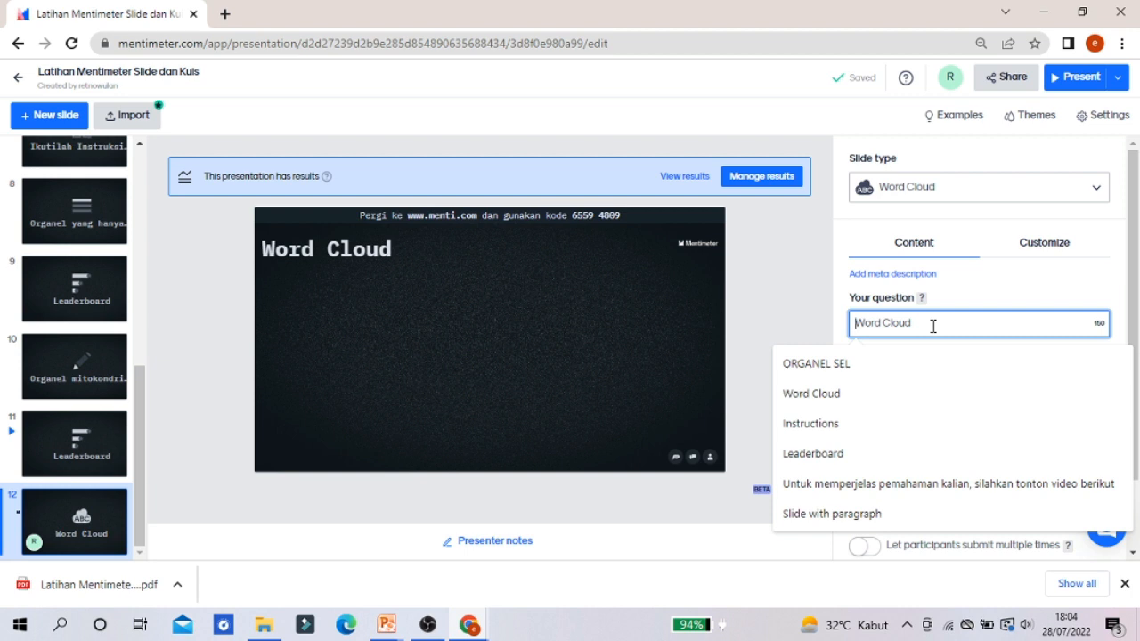
key("Caps_Lock")
type("BIO")
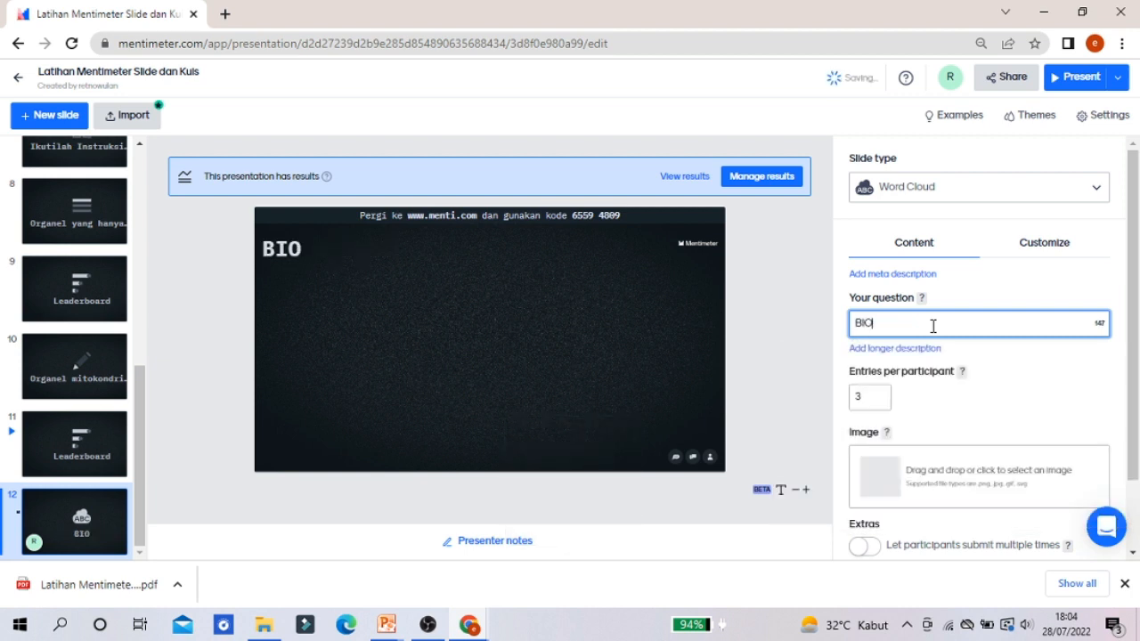
key("BackSpace")
key("BackSpace")
key("BackSpace")
type("OR")
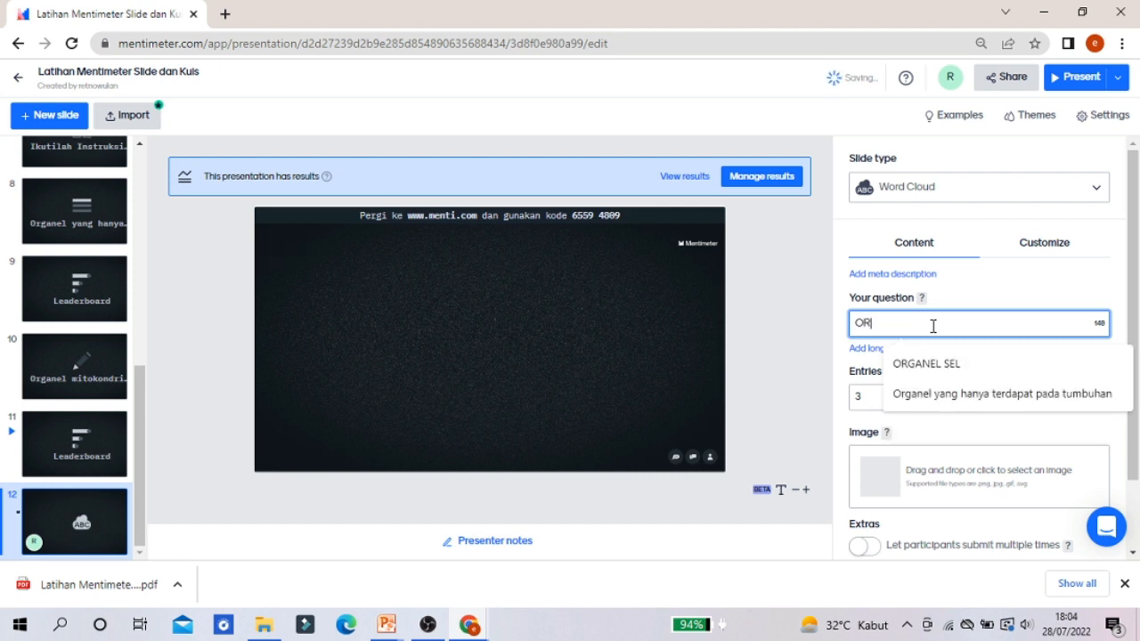
type("GANEL SEL")
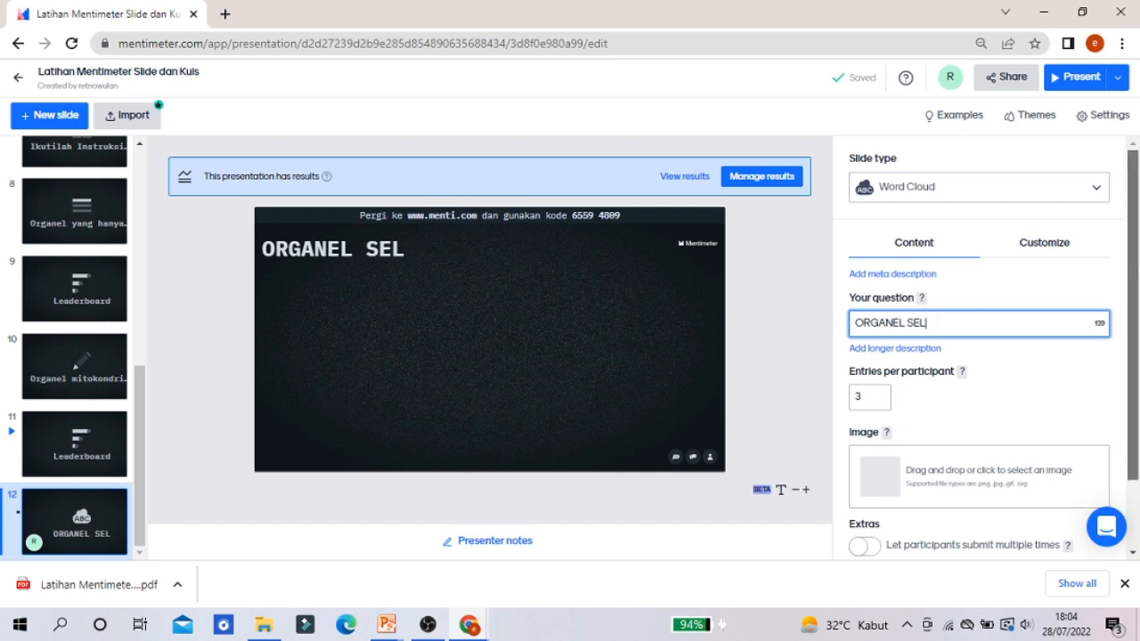
Step: Try 2 entries per participant and restore 3, and switch multiple submissions on and back off for the word cloud
scroll(979, 357, "down", 2)
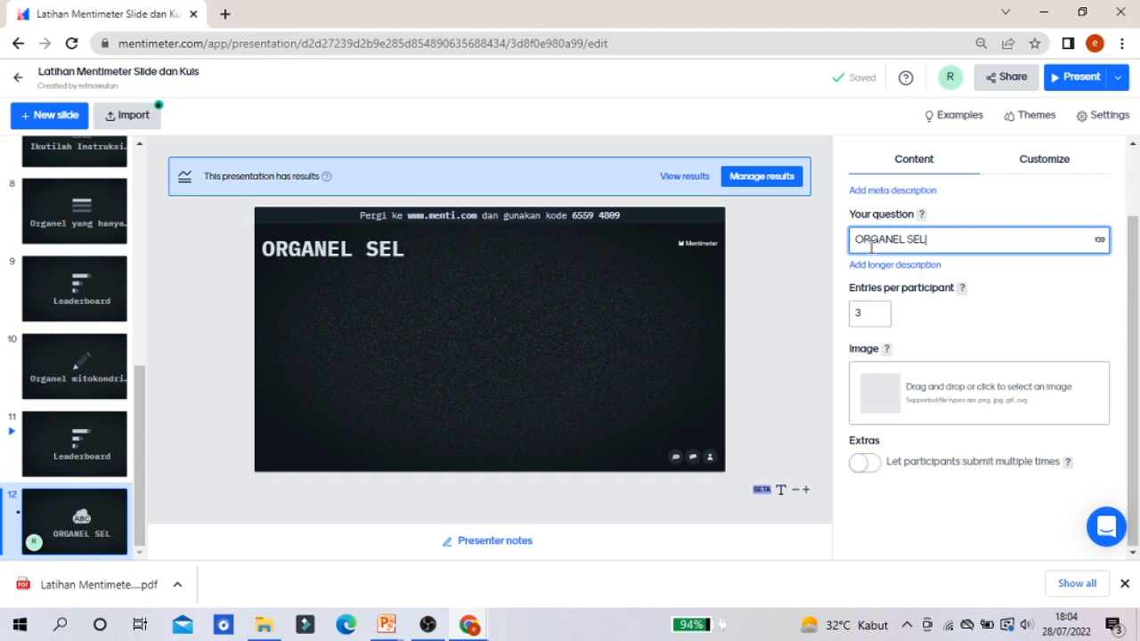
left_click(881, 318)
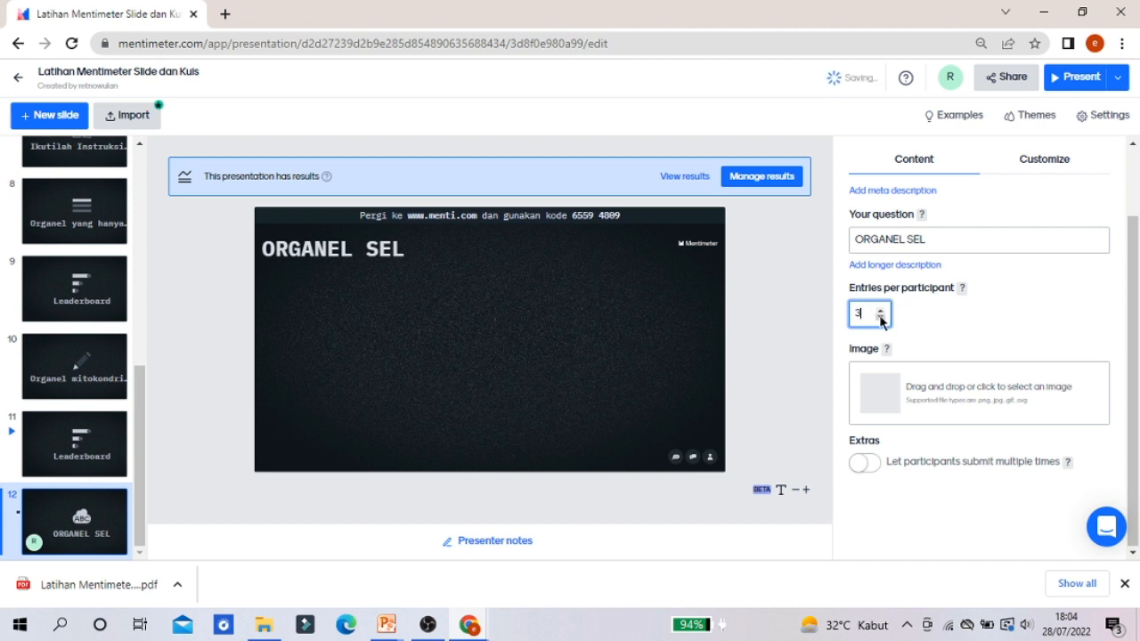
left_click(880, 308)
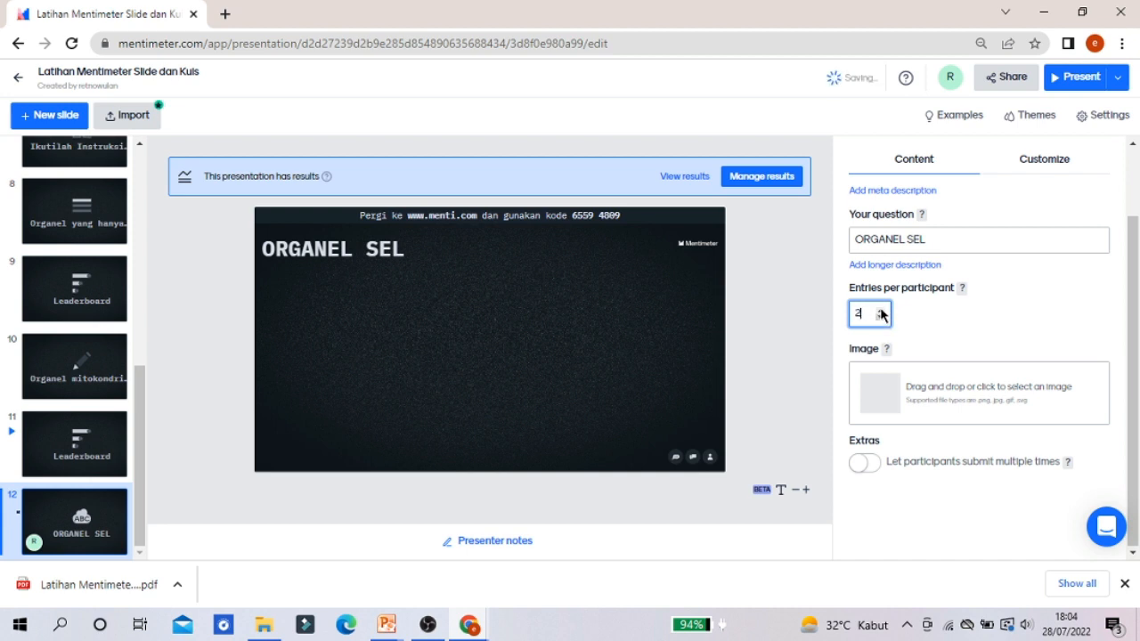
left_click(935, 329)
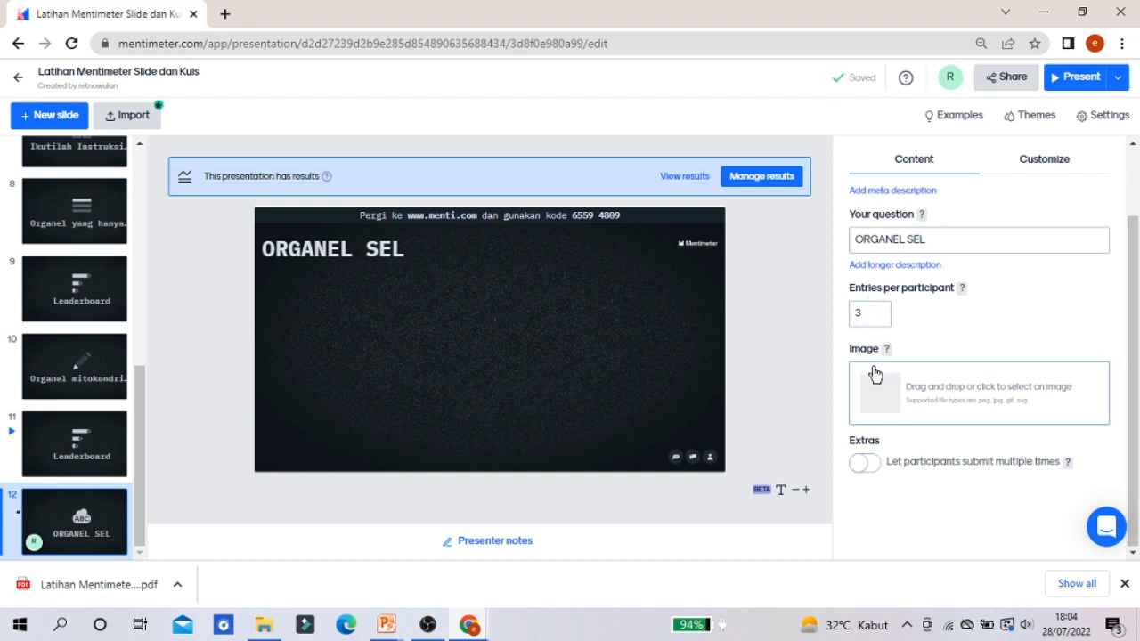
left_click(868, 464)
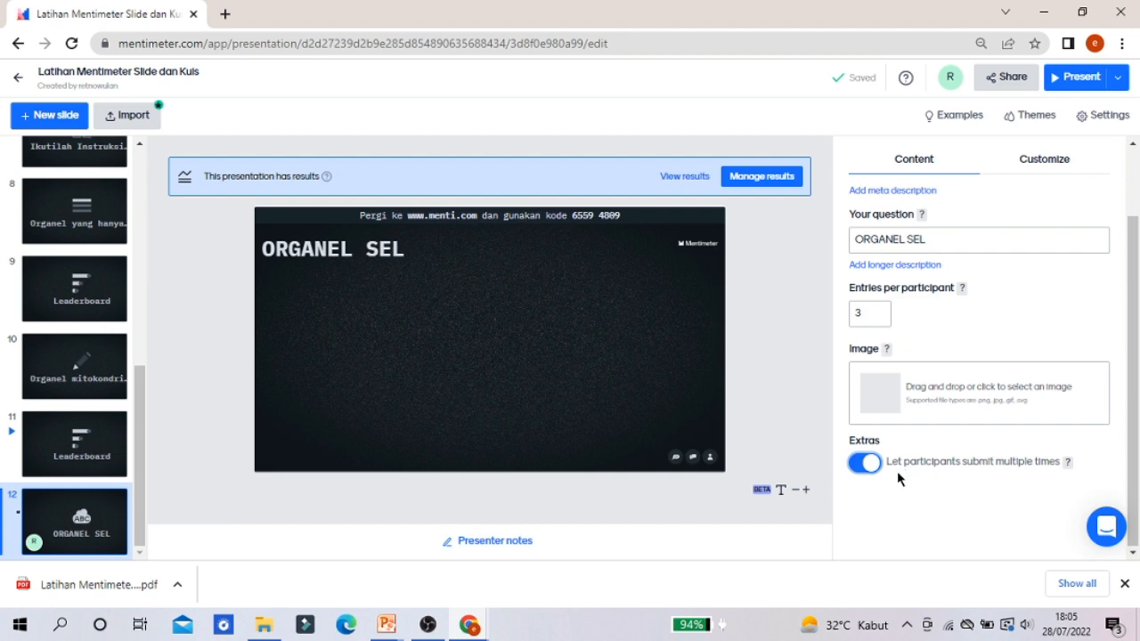
left_click(861, 464)
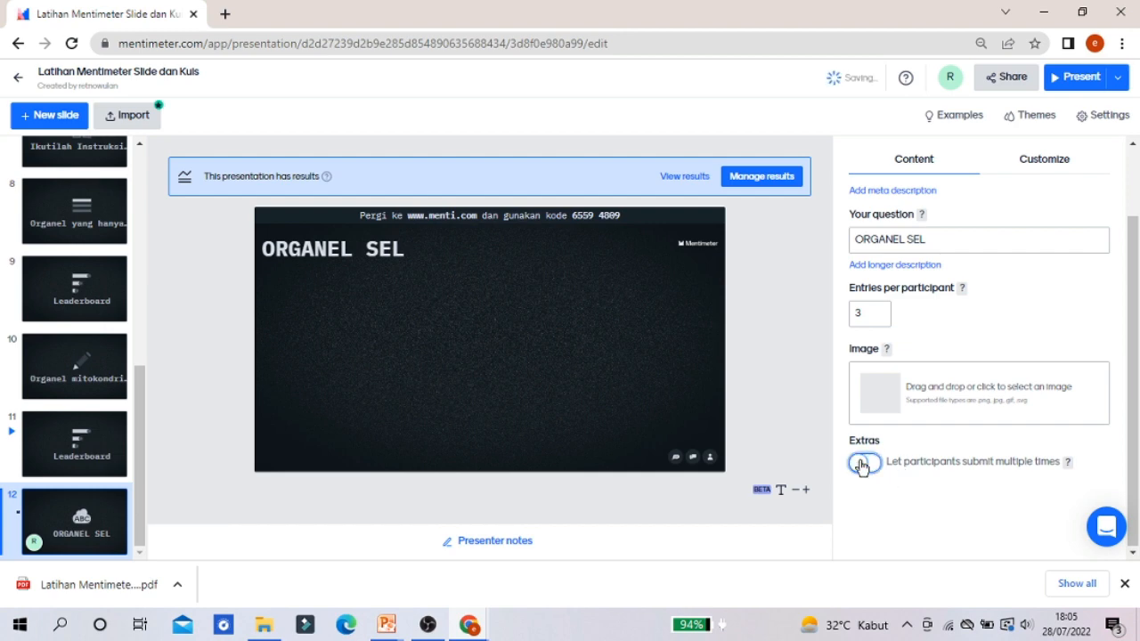
left_click(868, 320)
Step: Add an Open Ended slide and set its question to "Apa yang kamu rasakan saat belajar biologi"
left_click(57, 116)
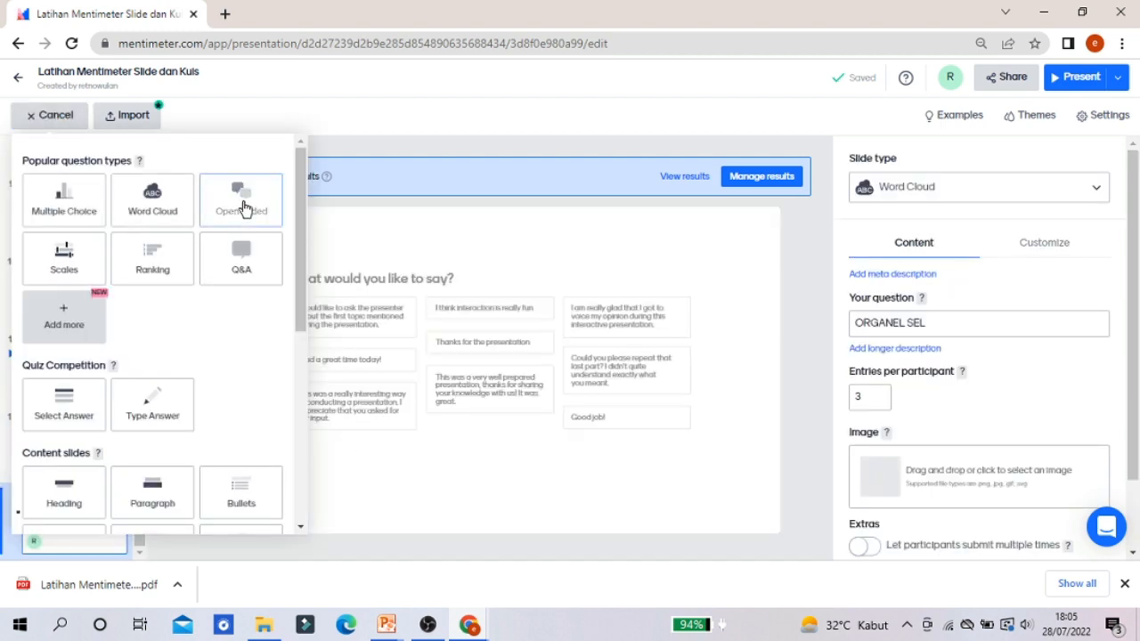
left_click(409, 376)
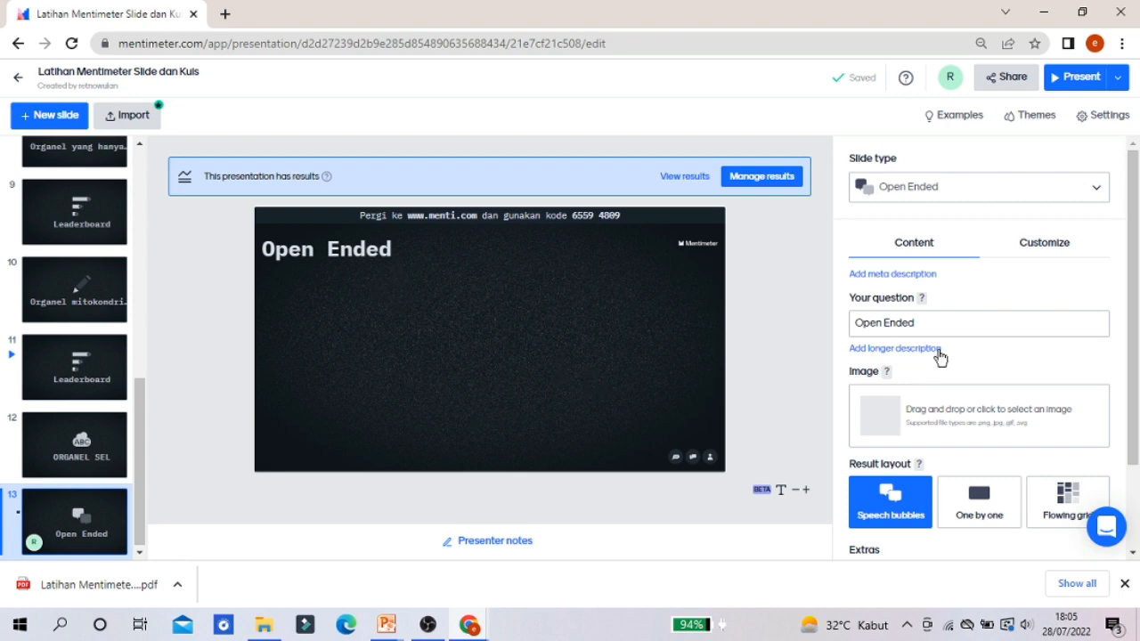
left_click(935, 319)
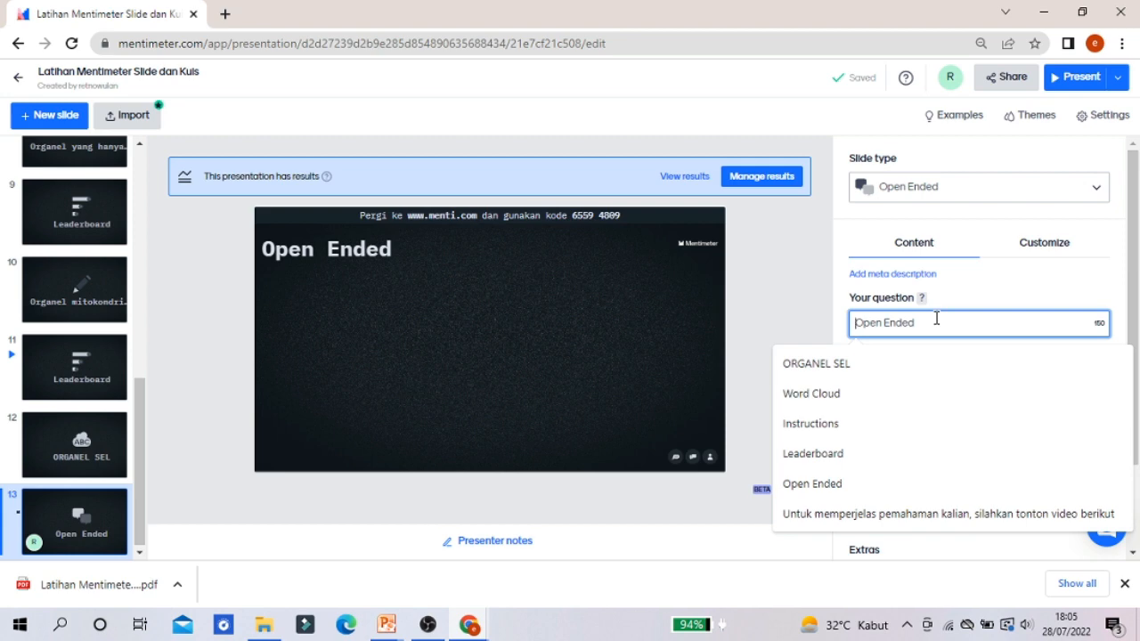
type("Apa yan")
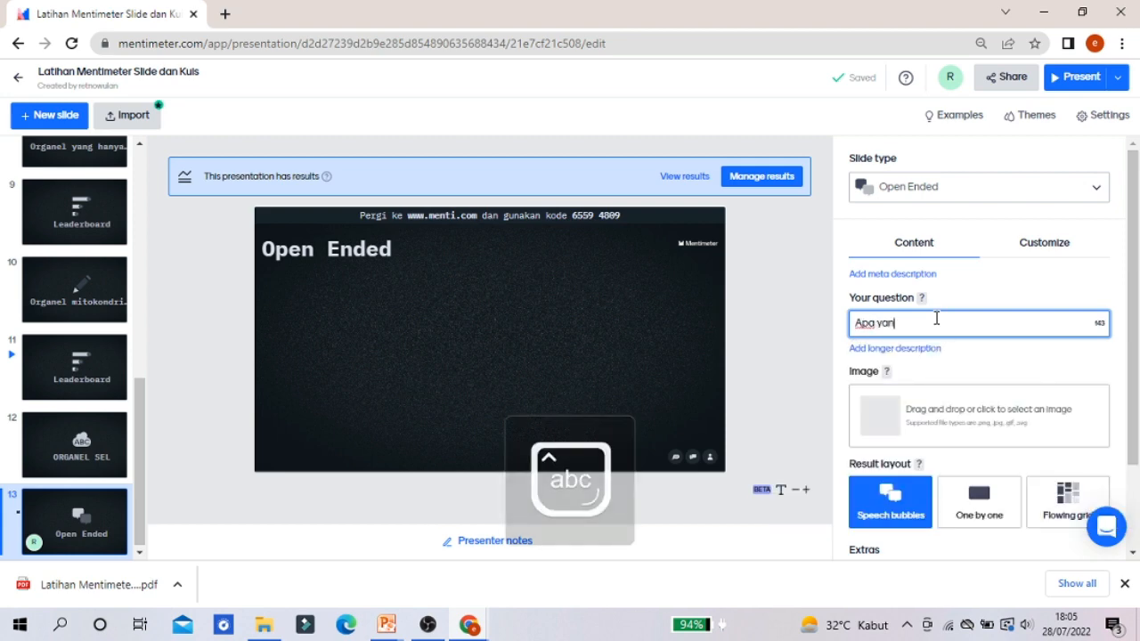
type("g kamu ras")
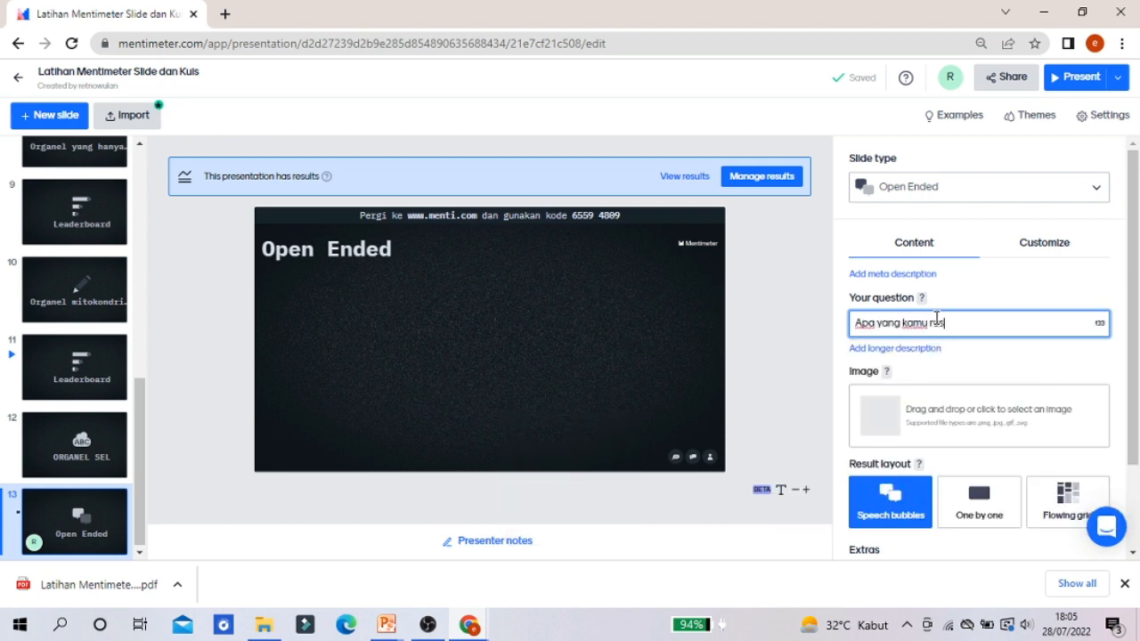
type("akan saa")
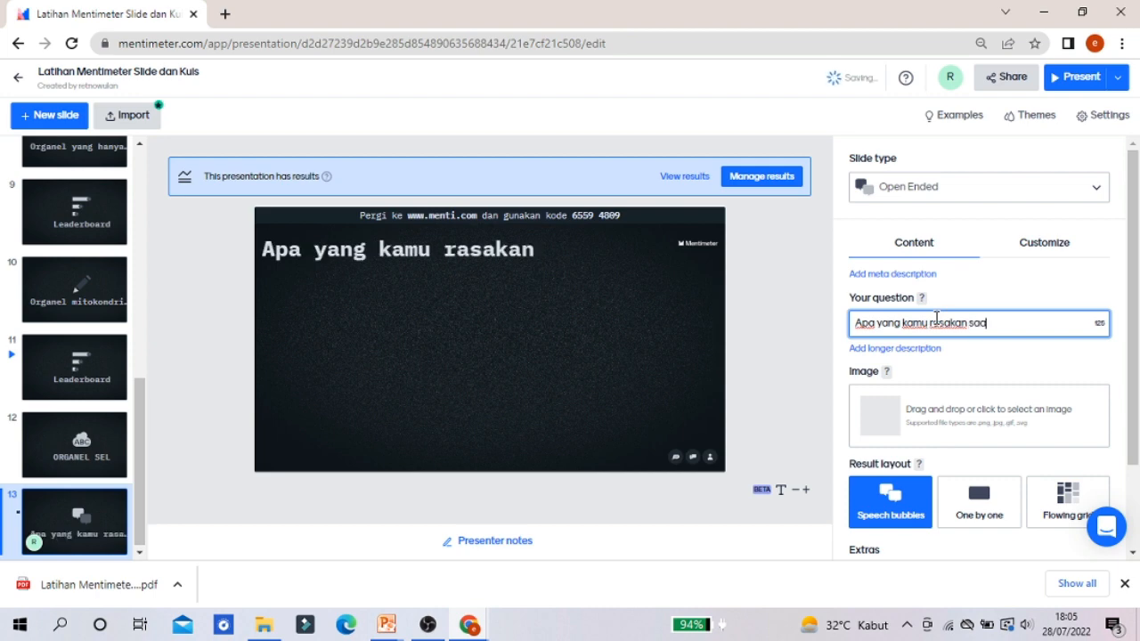
type("t belajar biologi")
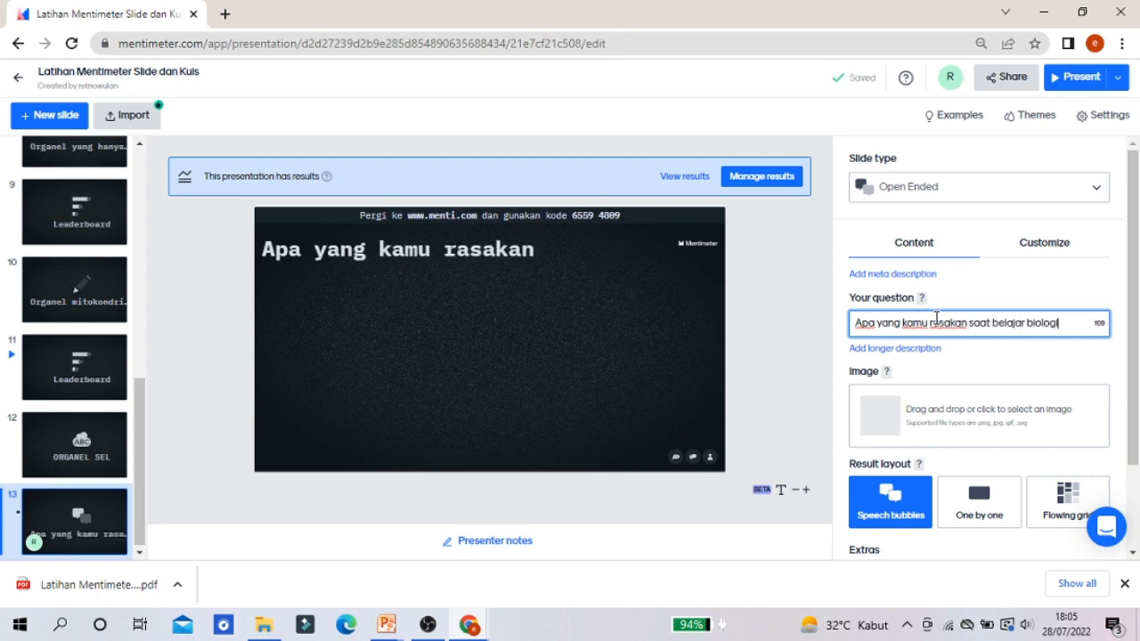
left_click(977, 362)
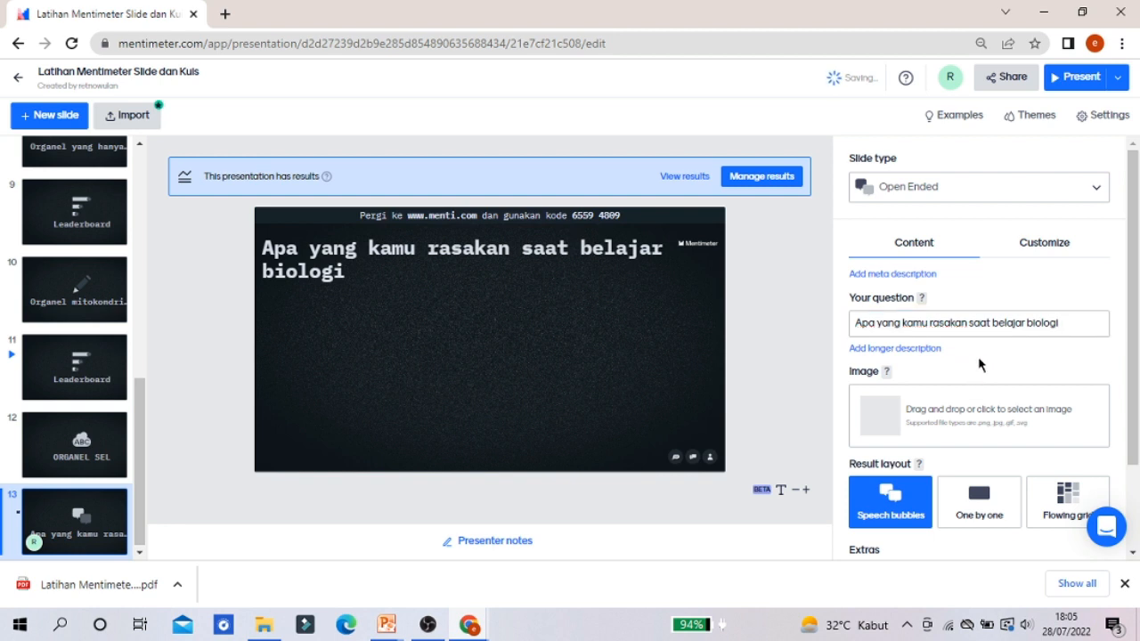
Step: Preview the result layouts for the open-ended slide and choose Speech bubbles
scroll(1137, 356, "down", 1)
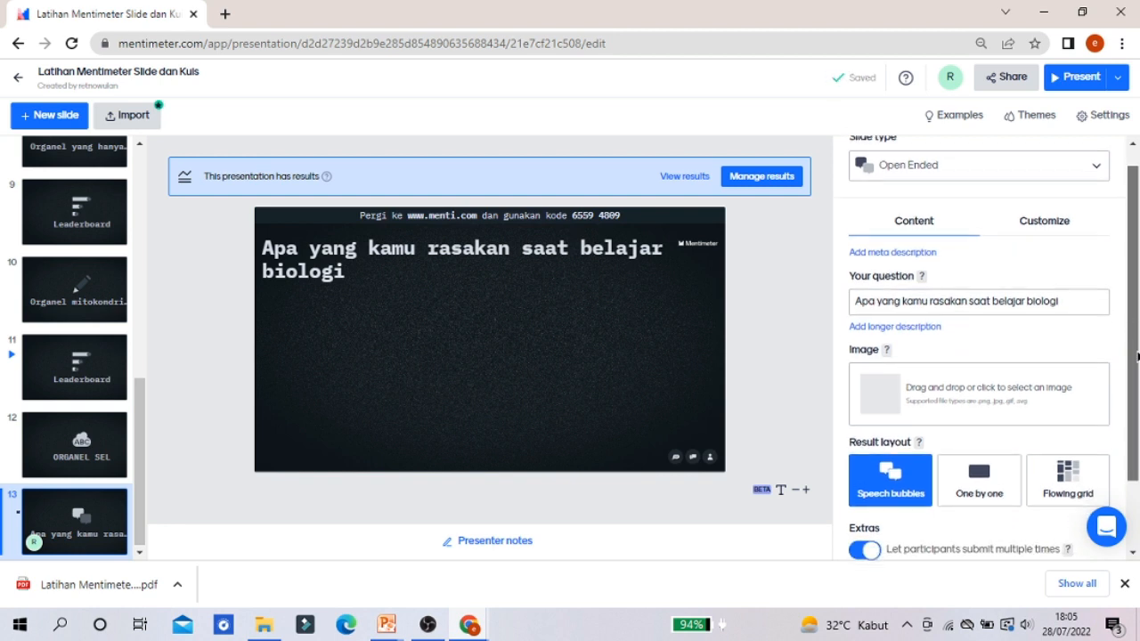
scroll(1136, 356, "down", 2)
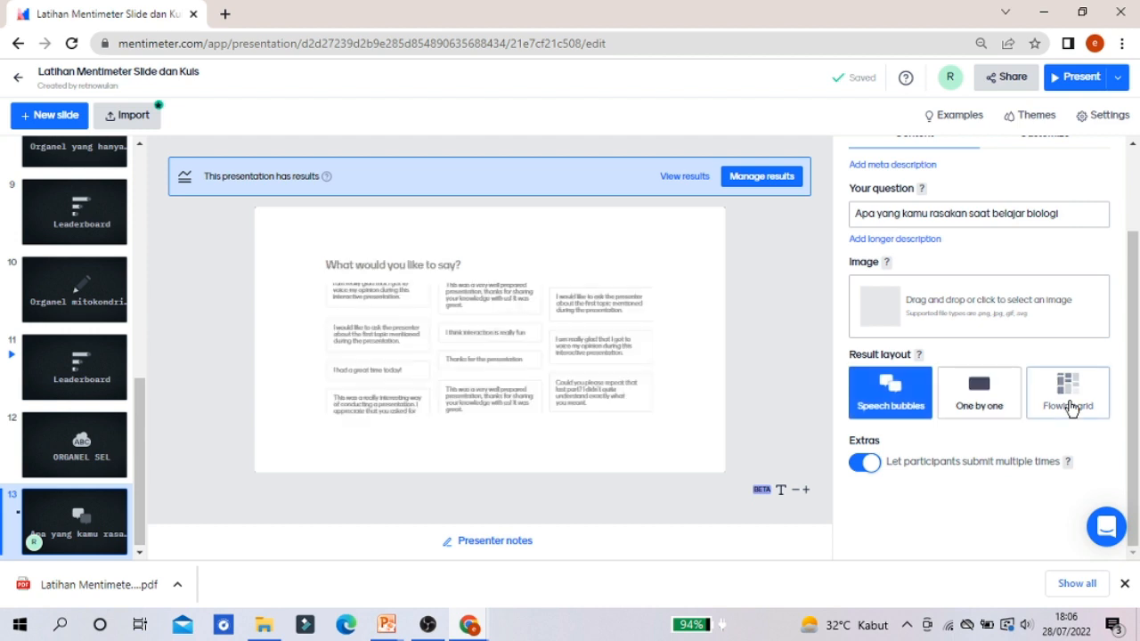
left_click(891, 396)
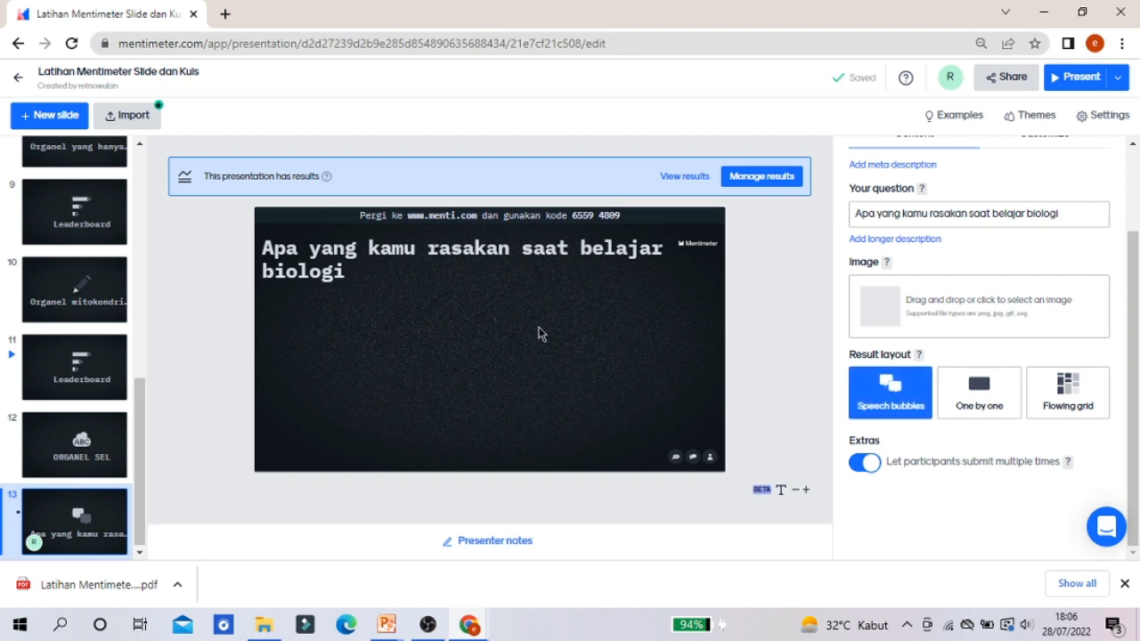
Step: Add a Scales slide after the open-ended slide and set its question to "Apakah anda setuju dengan pernyataan tersebut"
left_click(42, 122)
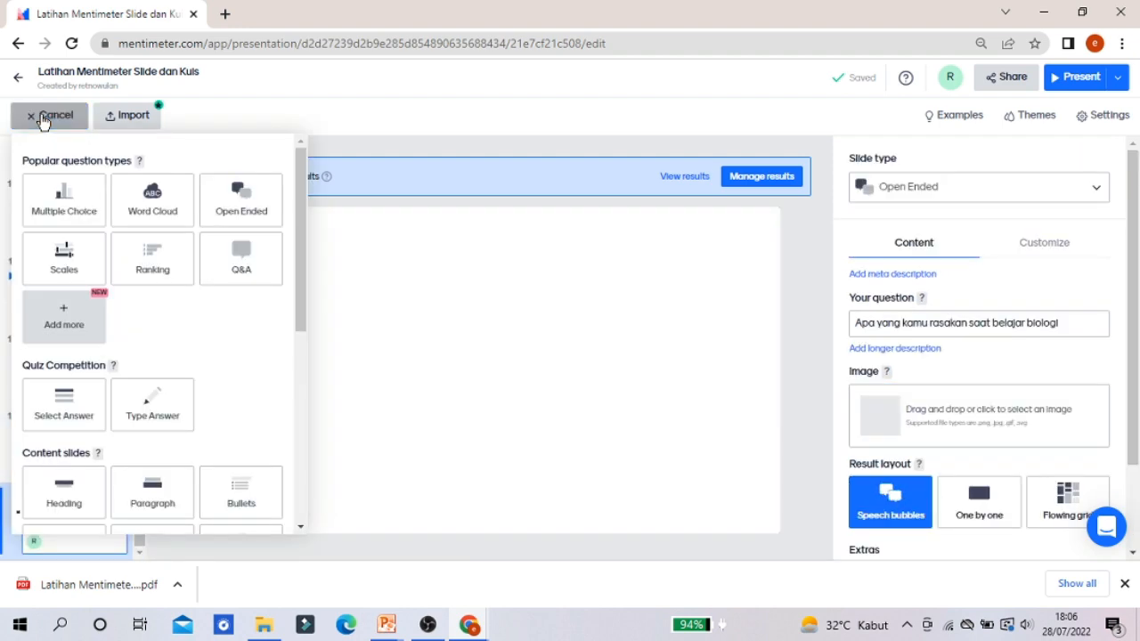
left_click(57, 258)
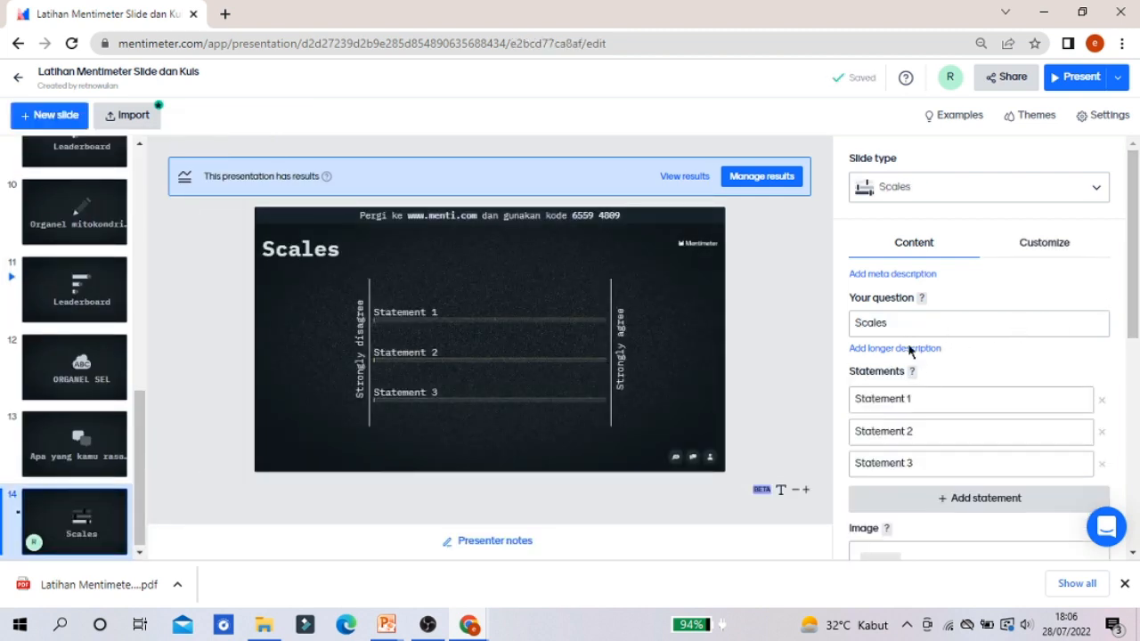
left_click(904, 324)
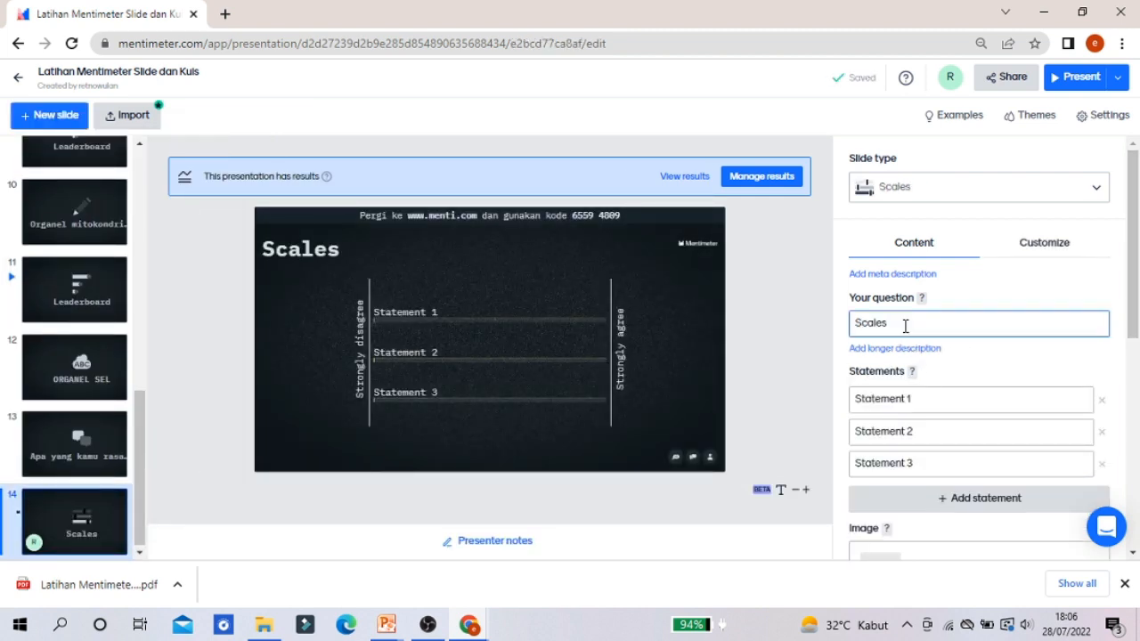
left_click(902, 323)
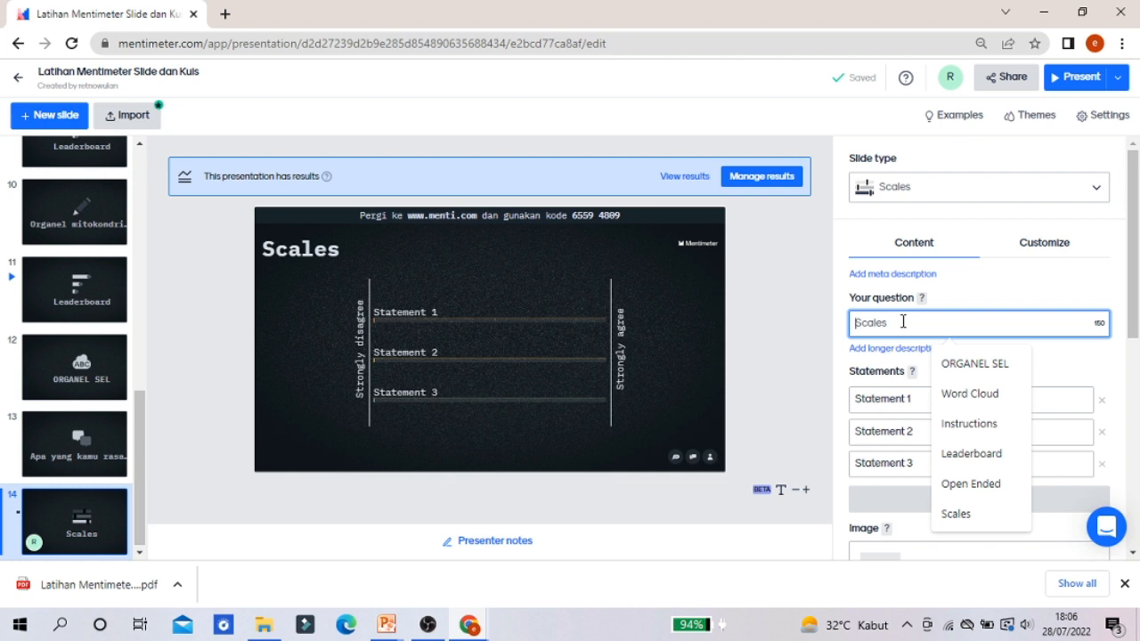
type("A")
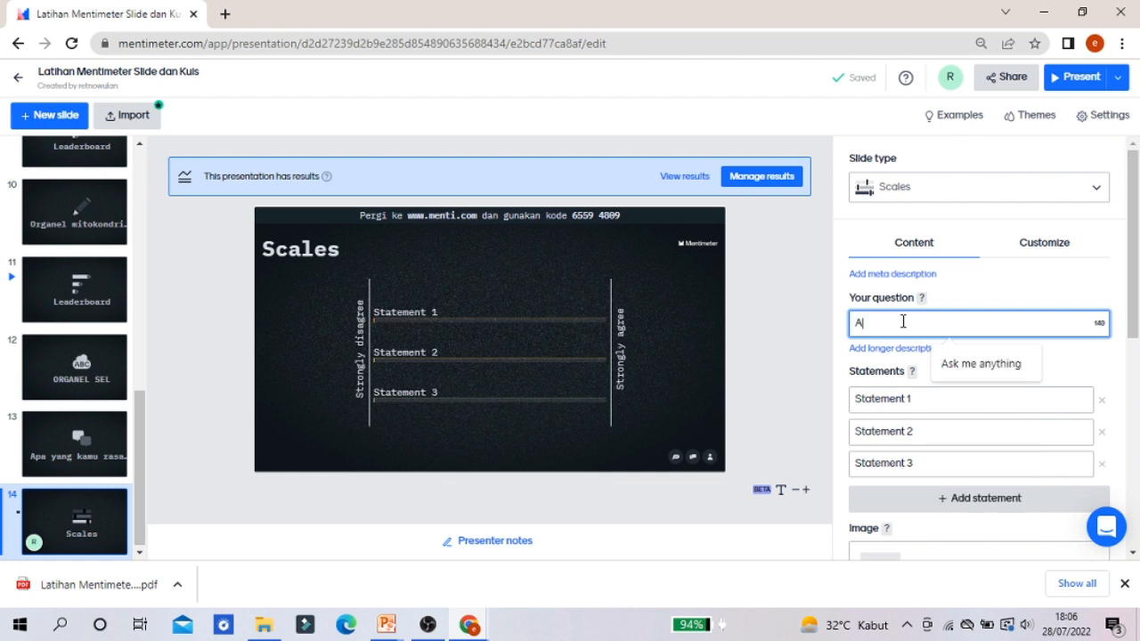
type("pakah a")
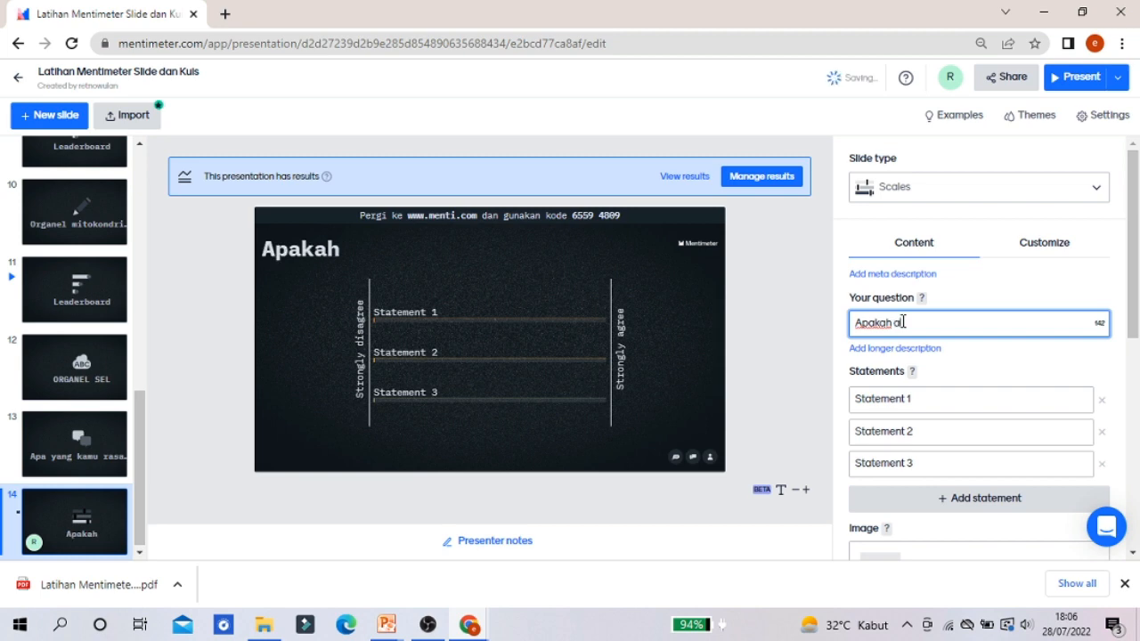
type("nda setuju dengan ")
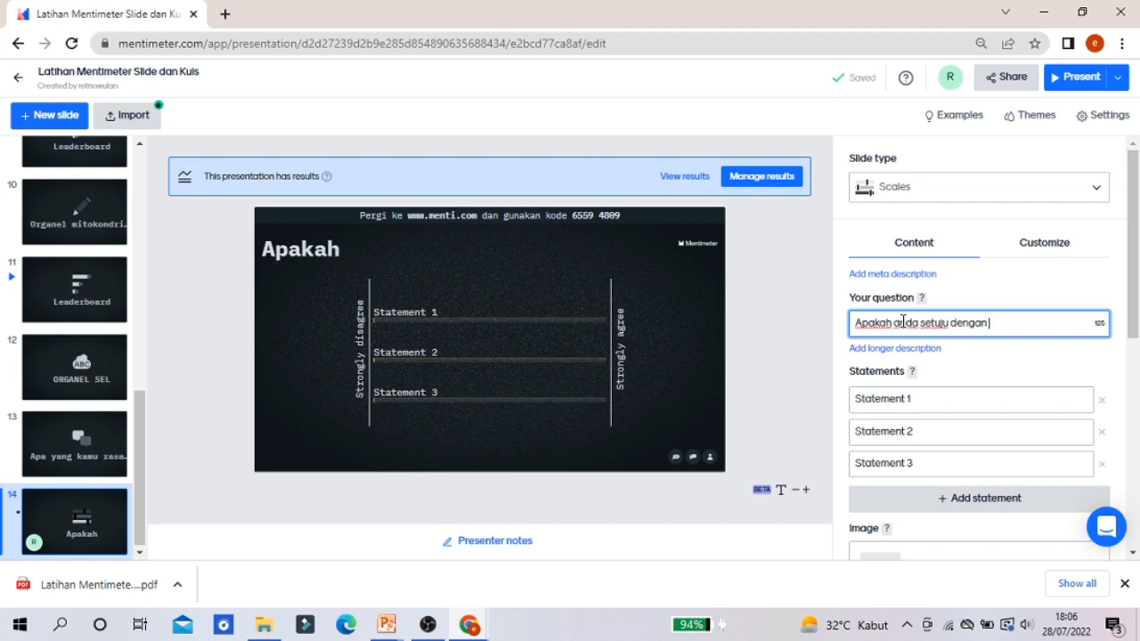
type("pernyata")
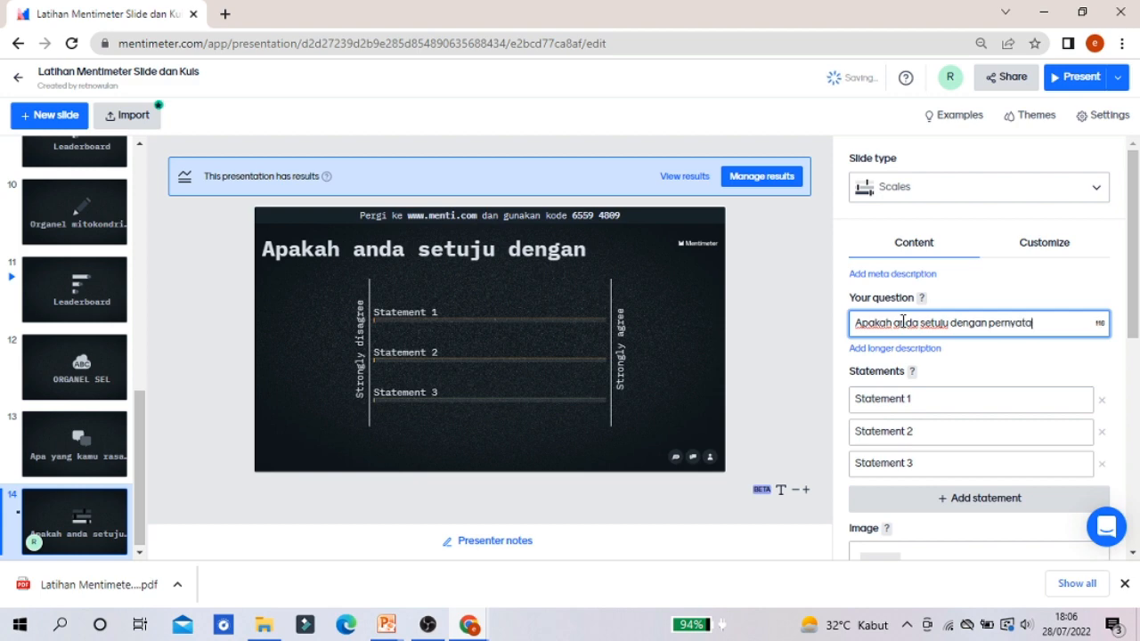
type("an tersebut")
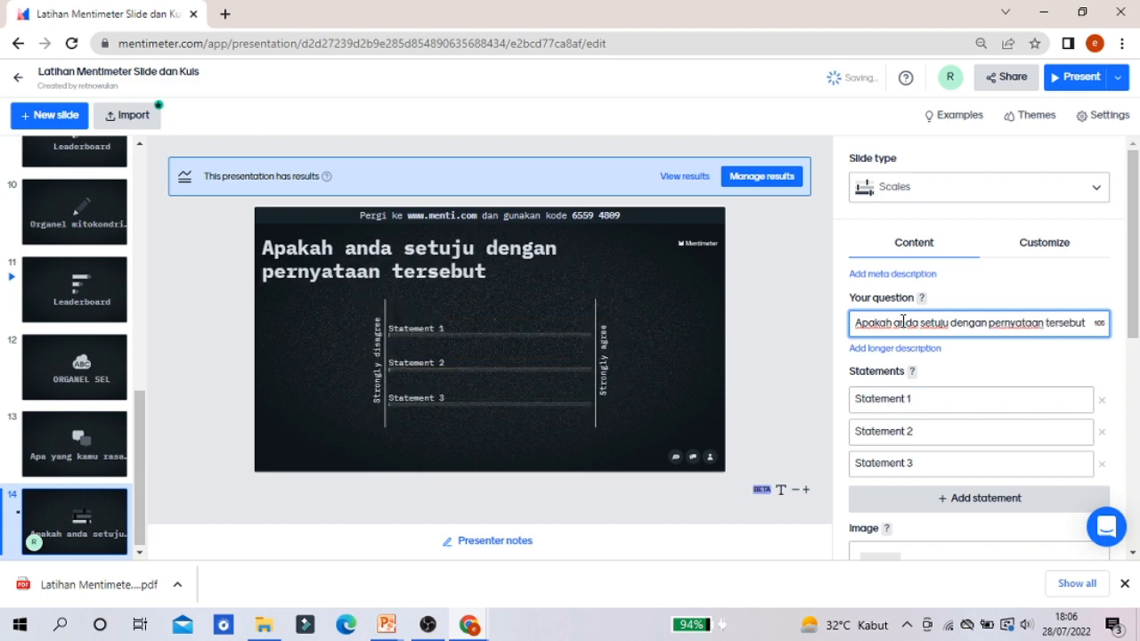
Step: Set the three statements of the Scales slide to "sangat setuju", "setuju" and "tidak setuju"
left_click(931, 402)
type("san")
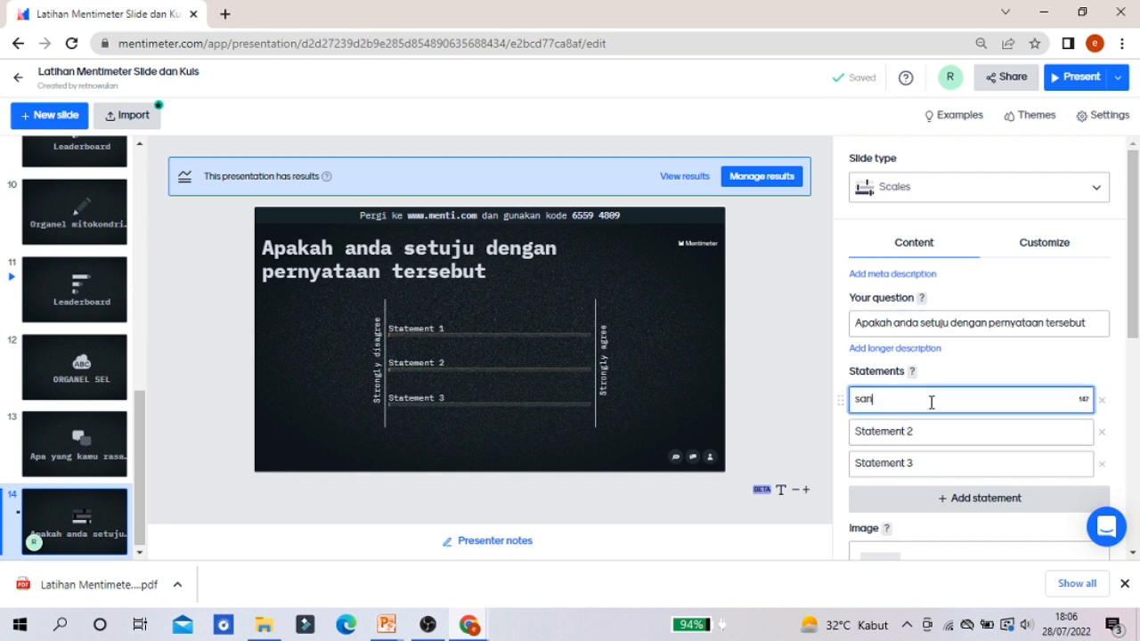
type("gat setuju")
left_click(928, 424)
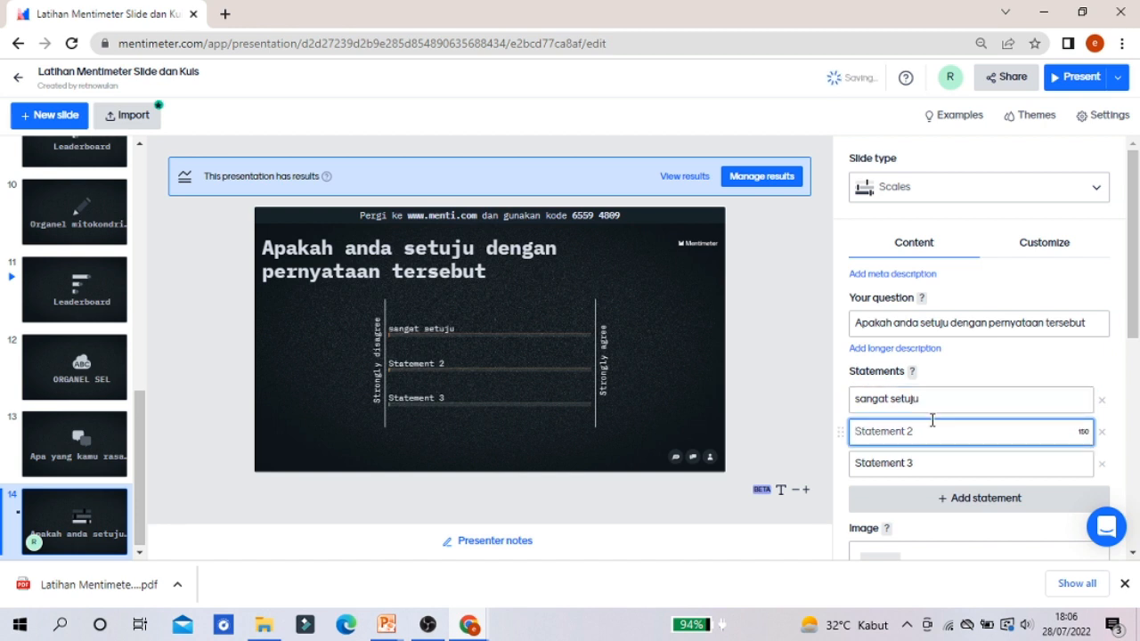
type("setuju")
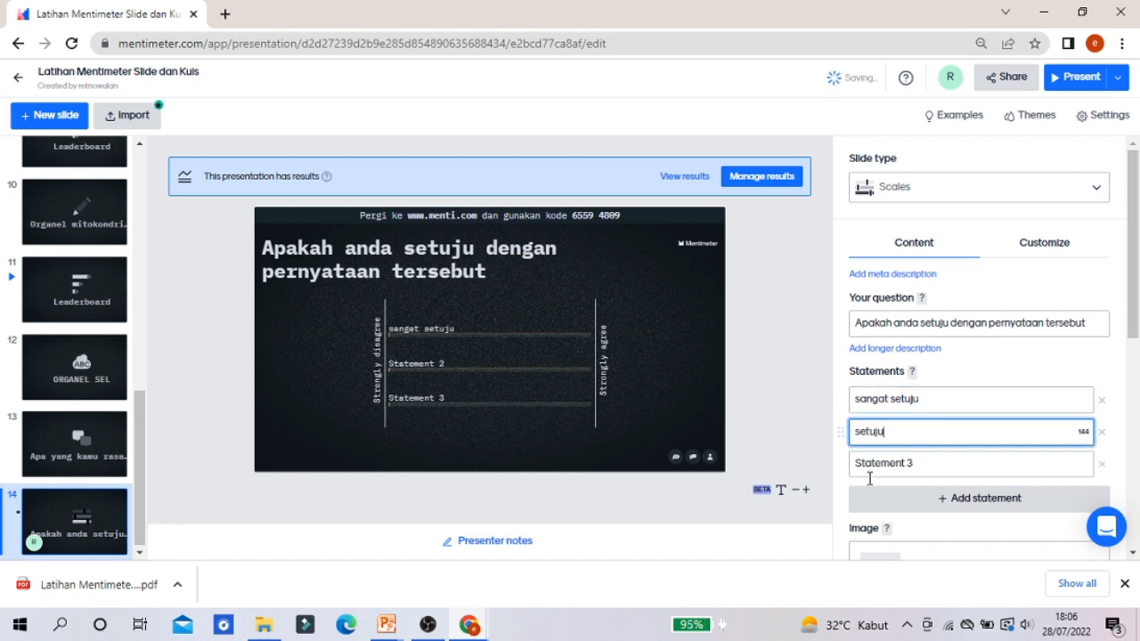
left_click(919, 463)
type("tid")
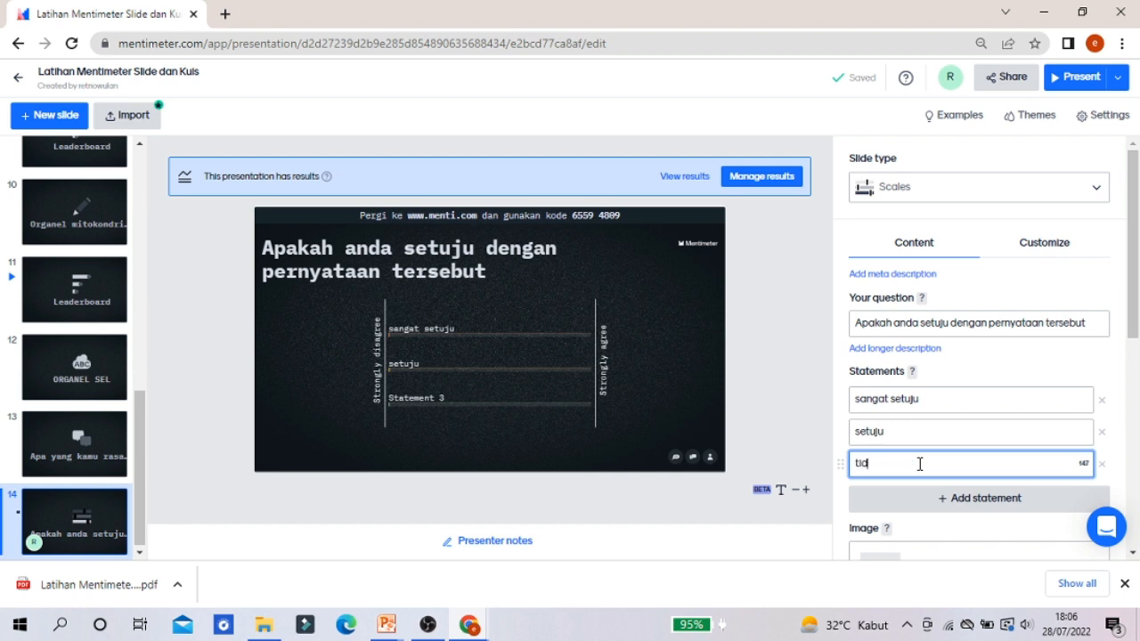
type("ak setuju")
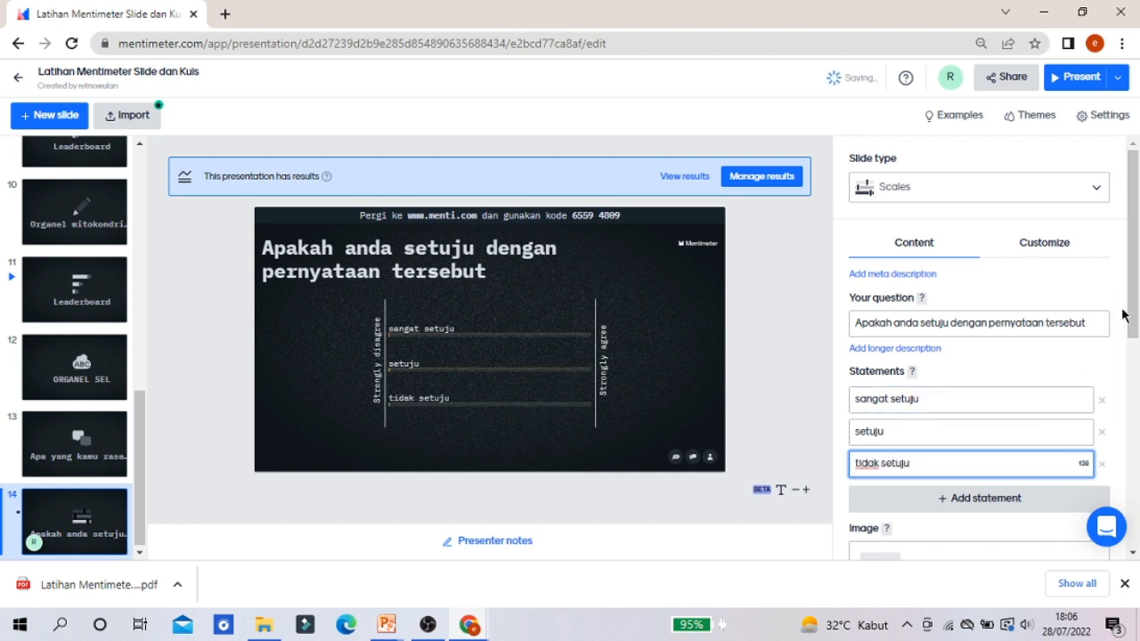
scroll(1125, 314, "down", 2)
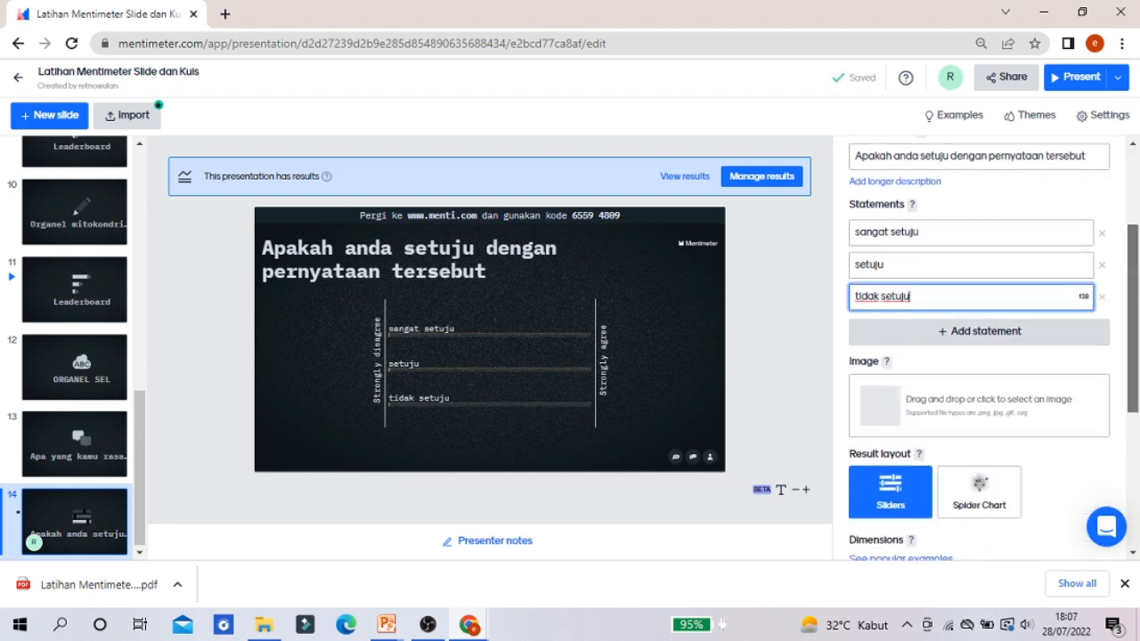
scroll(1125, 315, "down", 1)
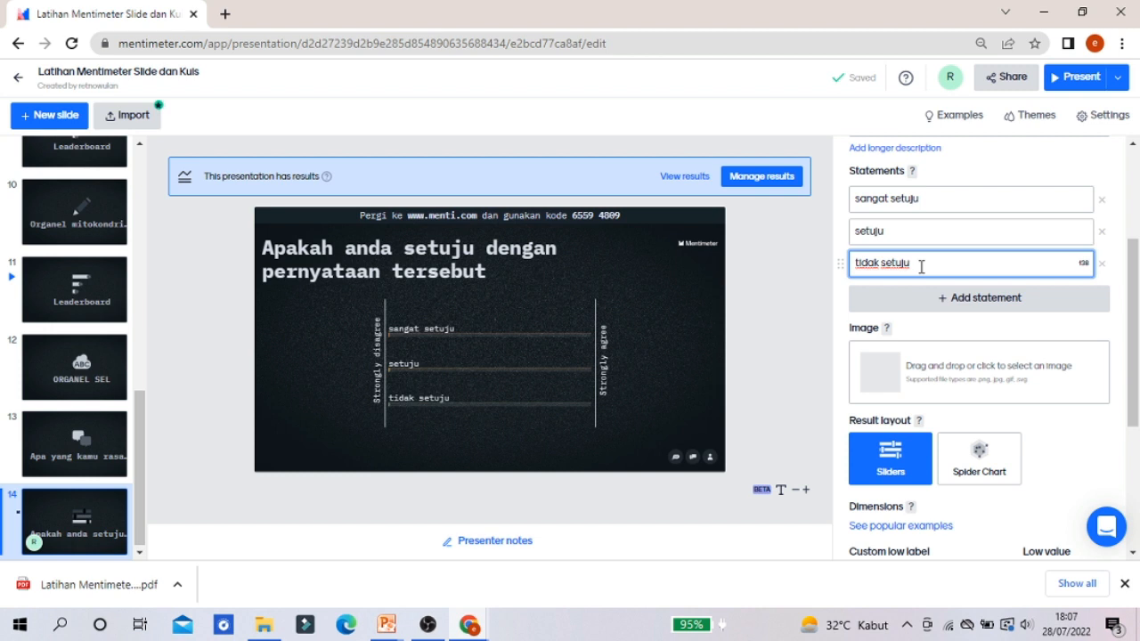
Step: Add a Ranking slide after the Scales slide and set its question to "Kapan sebaiknya praktikum dilaksanakan"
left_click(57, 117)
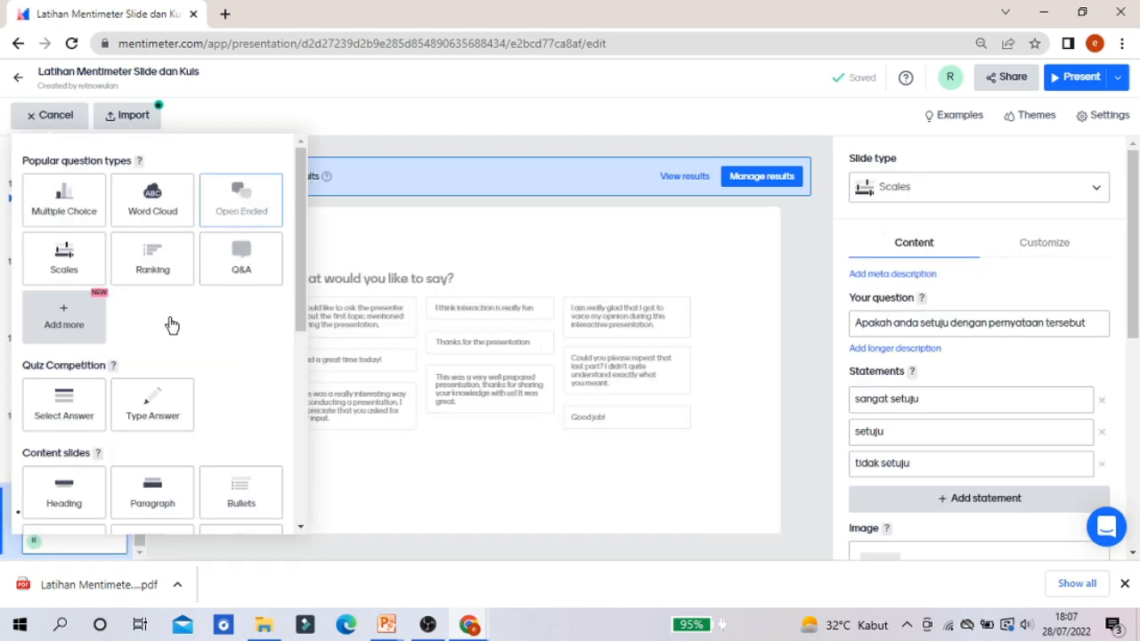
left_click(451, 375)
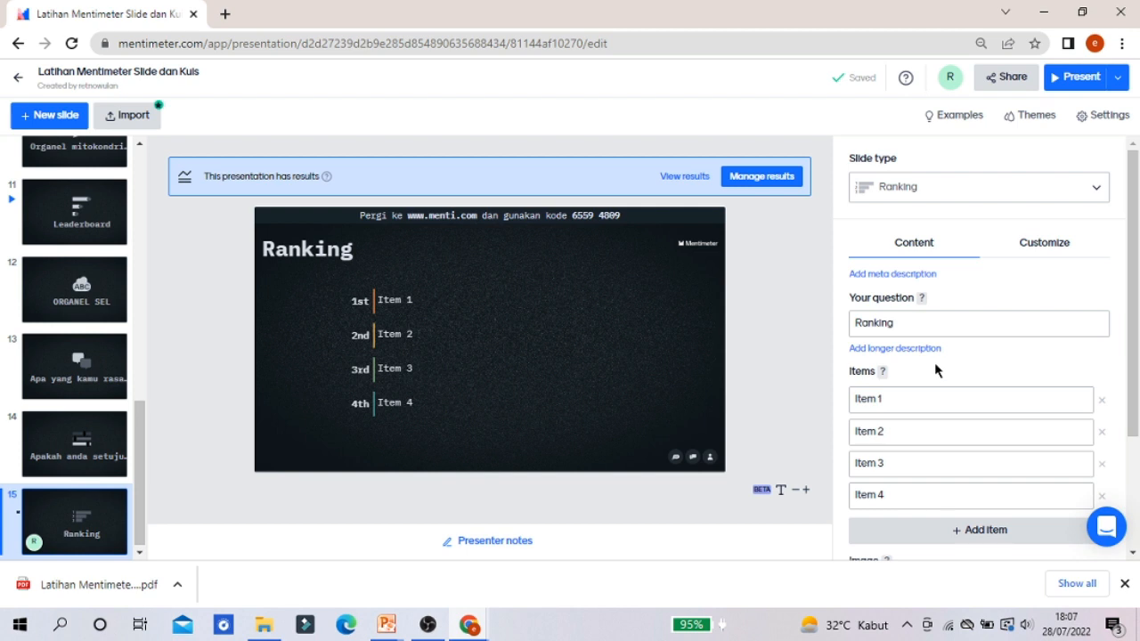
scroll(1133, 300, "down", 2)
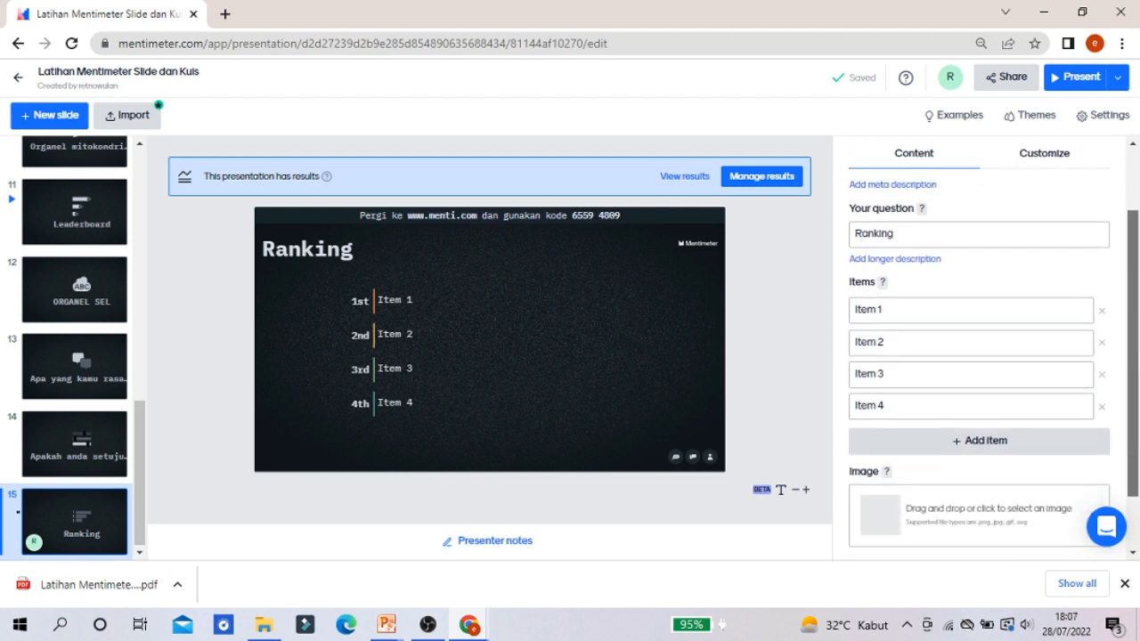
left_click(951, 237)
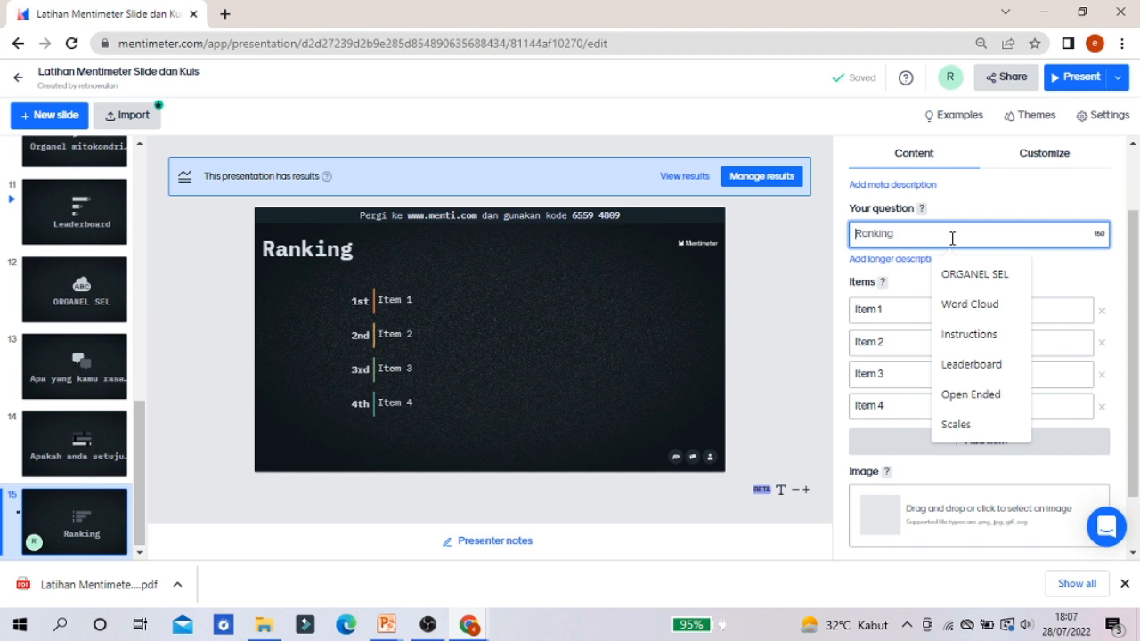
left_click(806, 331)
left_click(903, 237)
left_click(903, 237)
type("Kapan s")
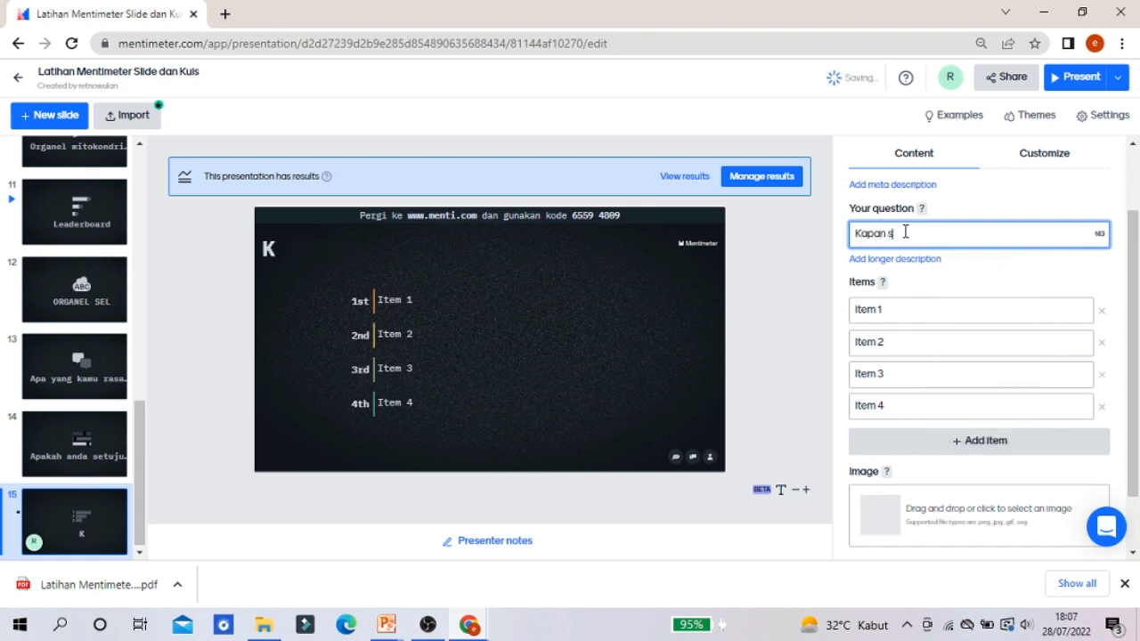
type("ebaiknya prakt")
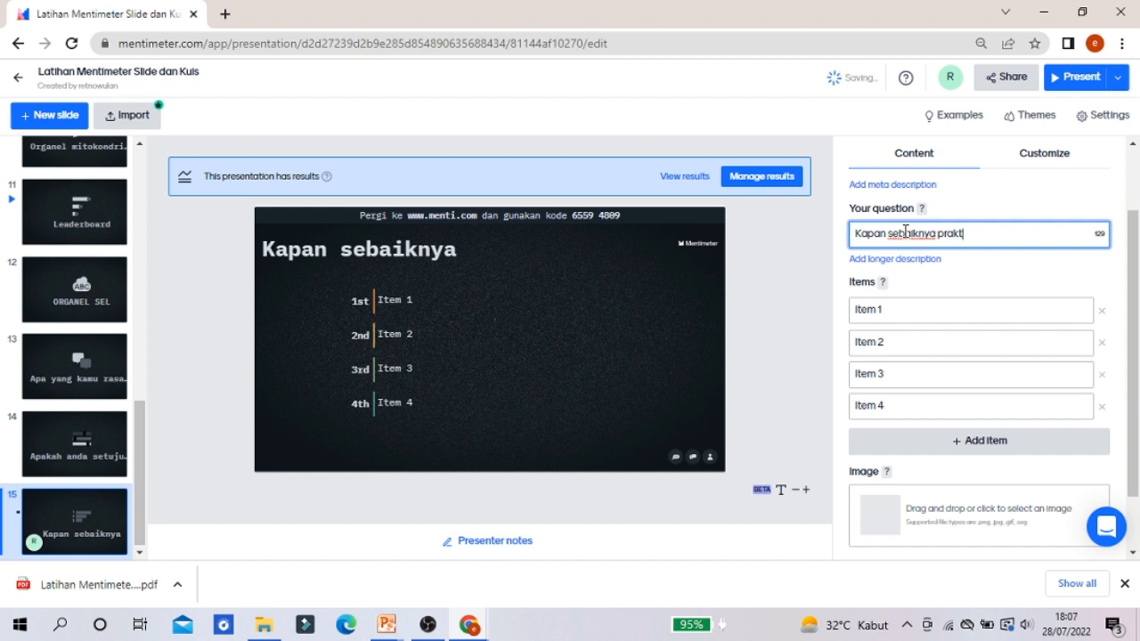
type("ikum dilaksanaka")
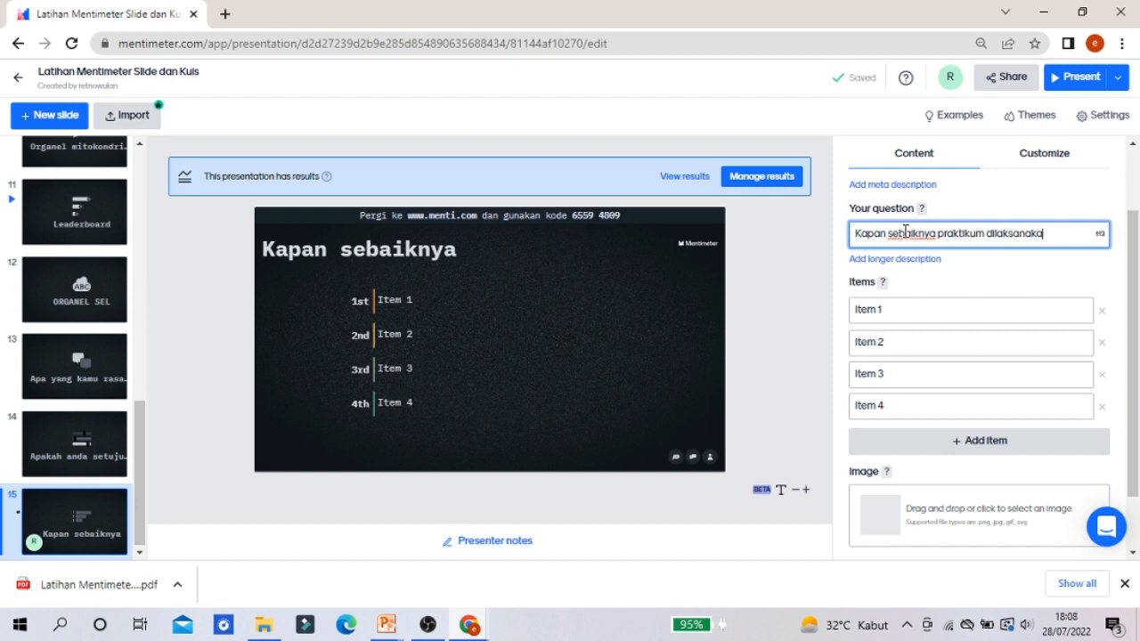
type("n")
Step: Set the four items of the Ranking slide to Senin, Selasa, Rabu and Kamis
left_click(877, 316)
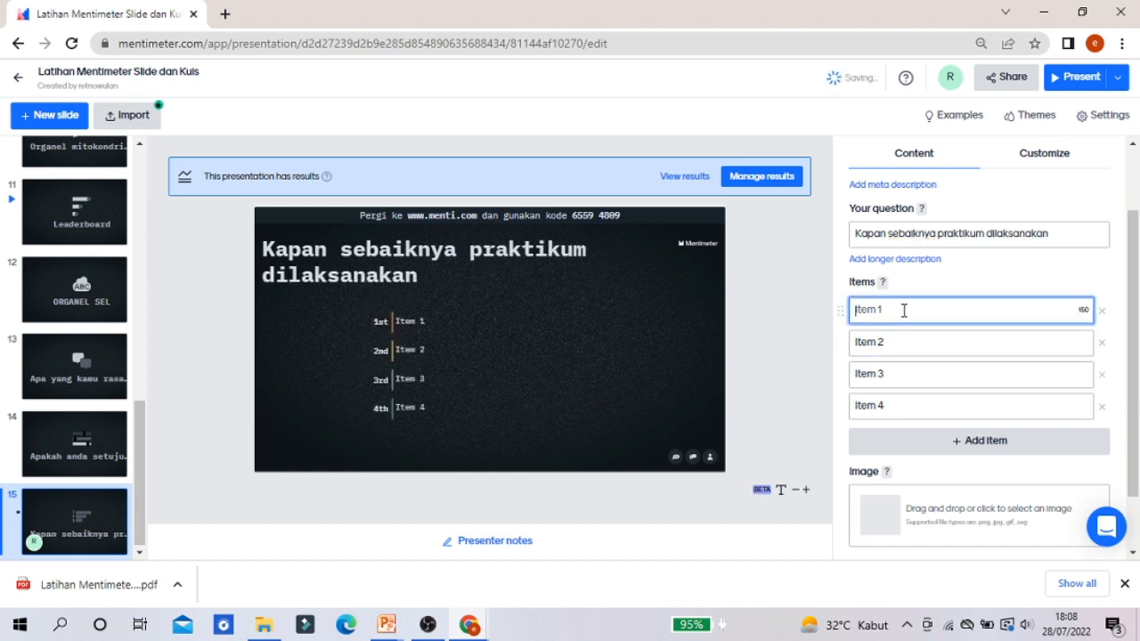
type("Senin")
left_click(902, 342)
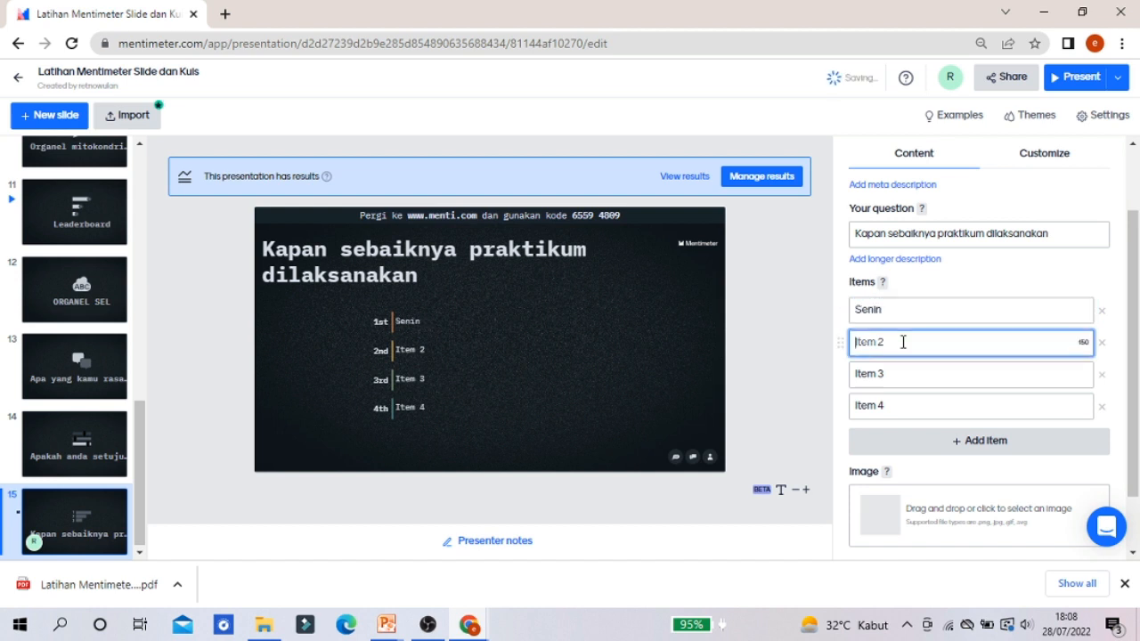
type("Selasa")
left_click(914, 373)
type("Rabu")
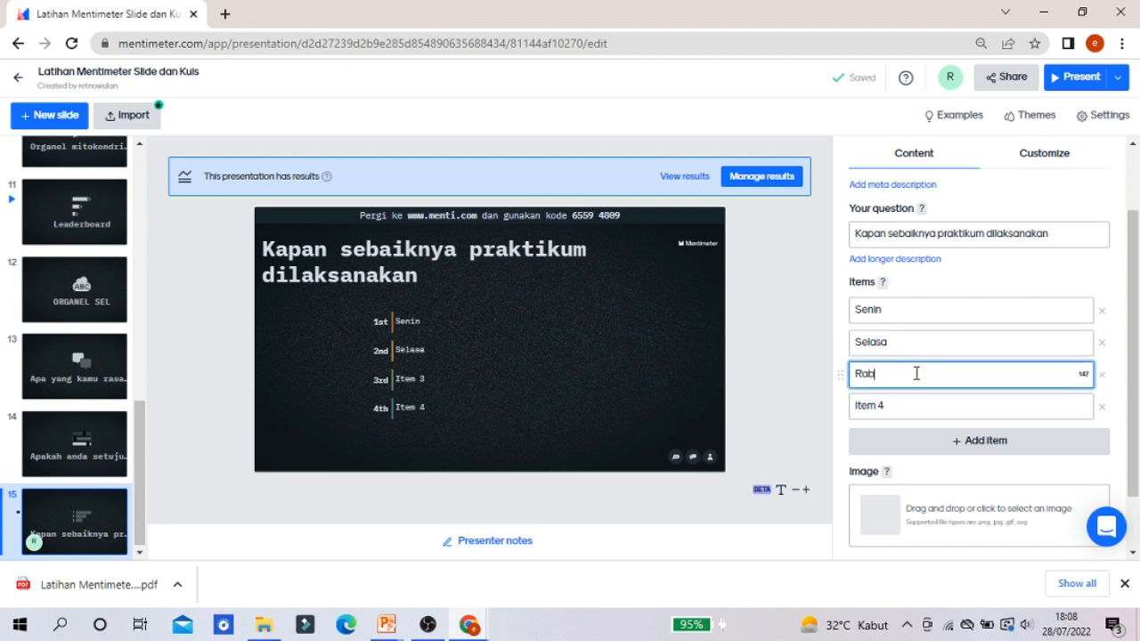
left_click(926, 407)
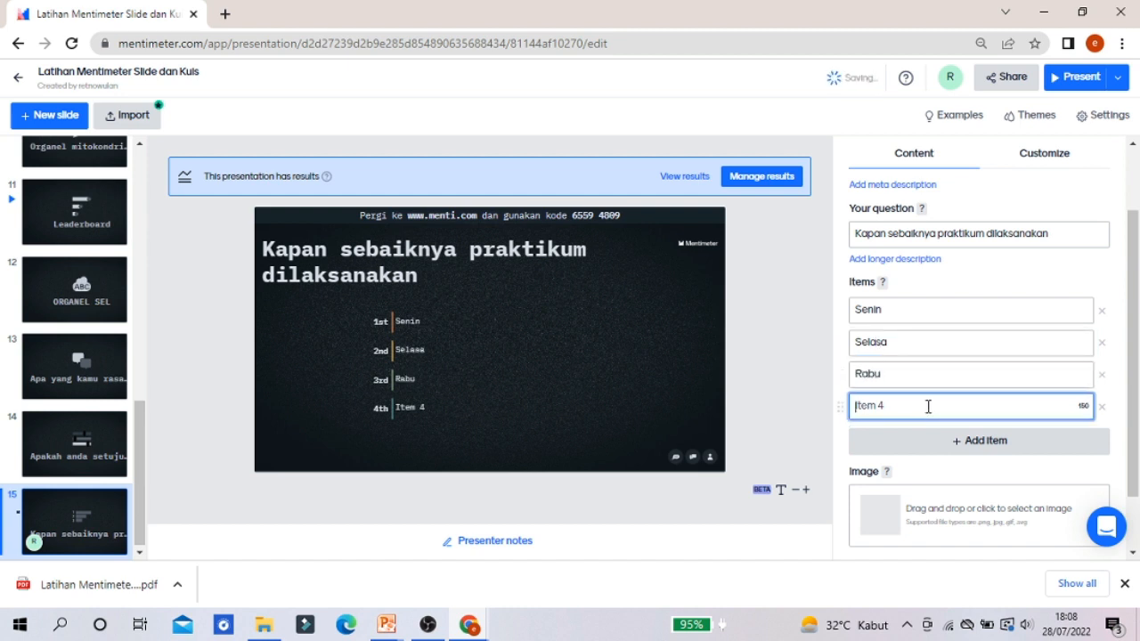
type("Kamis")
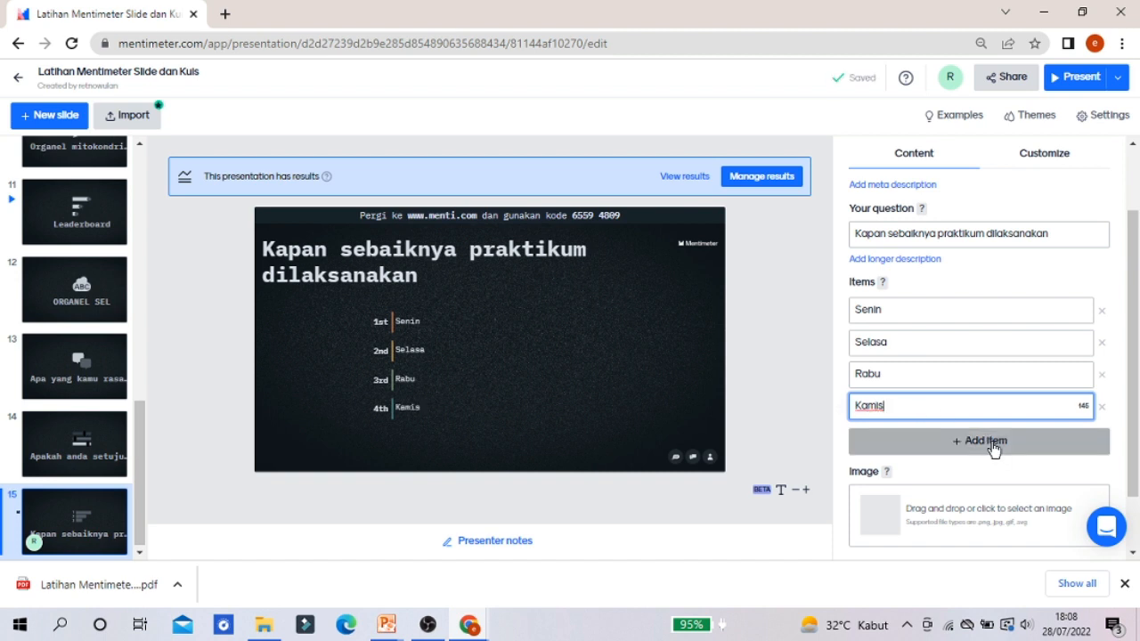
left_click_drag(1137, 360, 1136, 337)
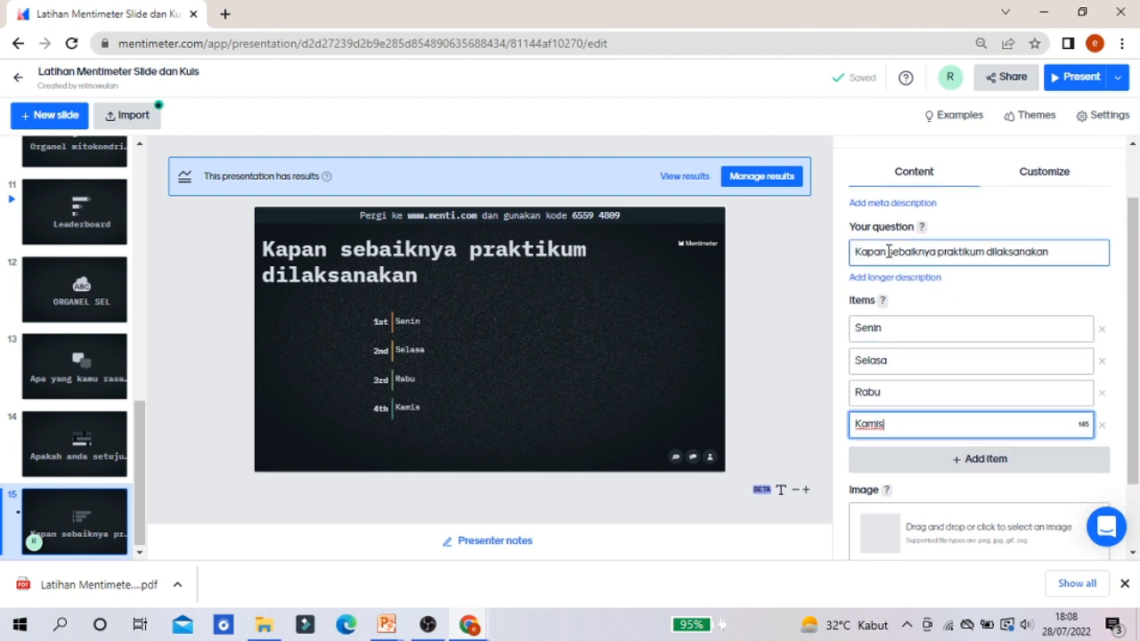
left_click(782, 411)
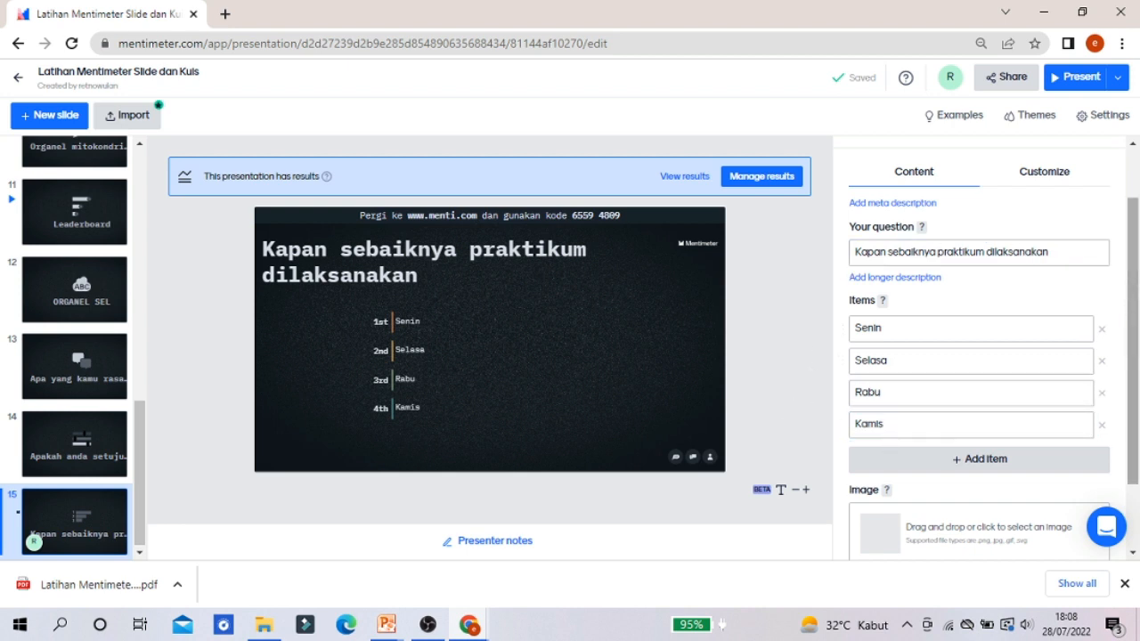
scroll(1133, 276, "down", 2)
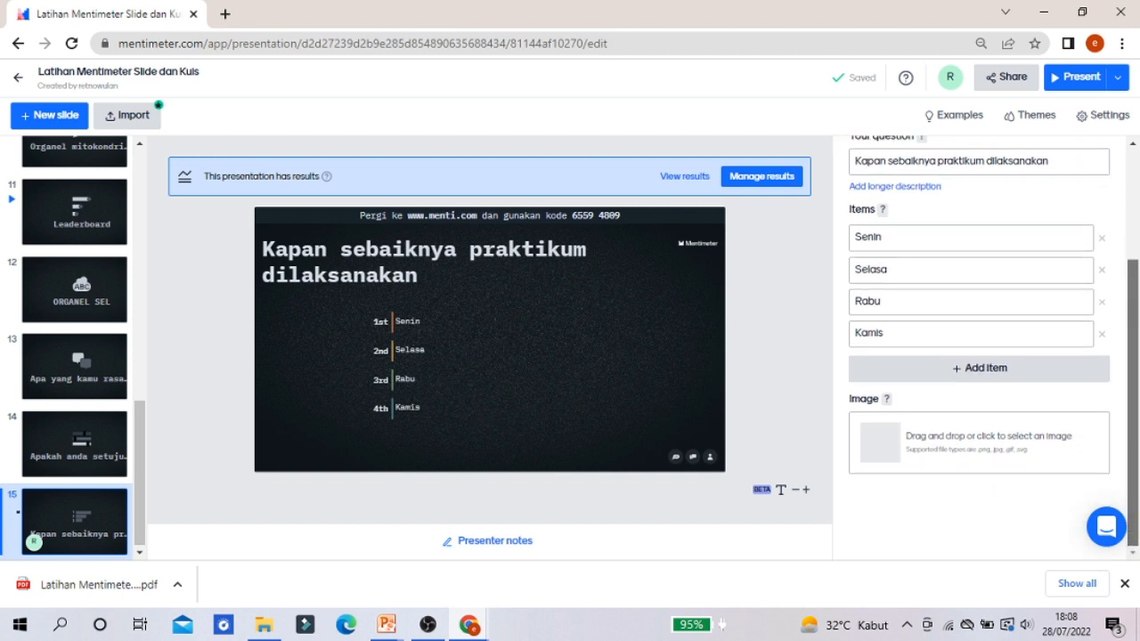
scroll(1133, 276, "up", 3)
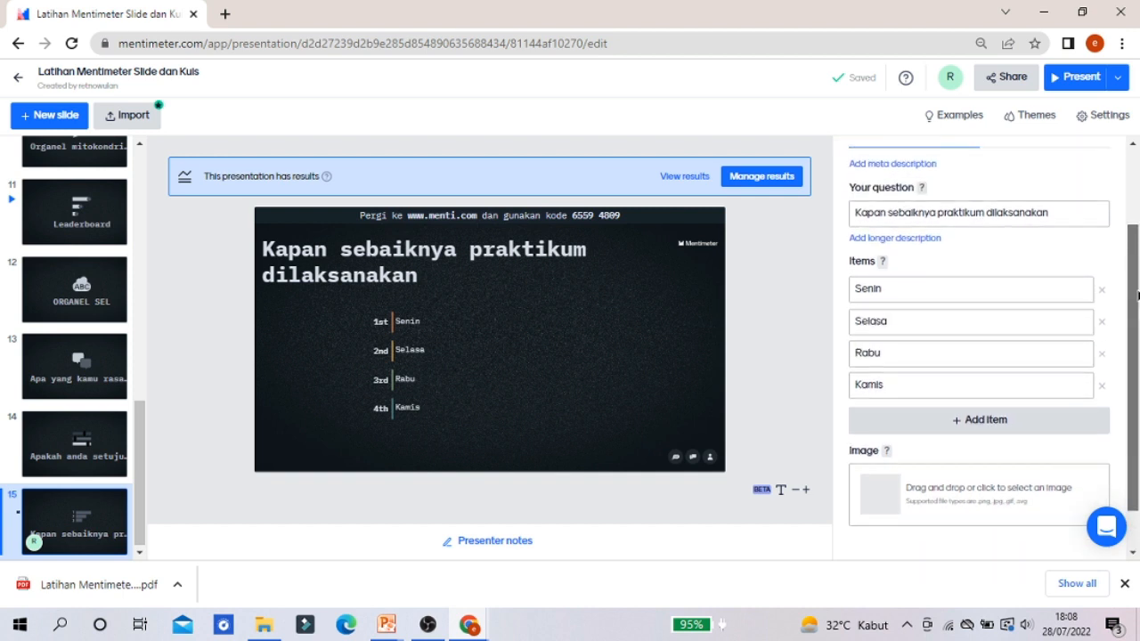
Step: Add a Q&A slide after the Ranking slide and set its question to "Beri saya satu pertanyaan"
left_click(36, 119)
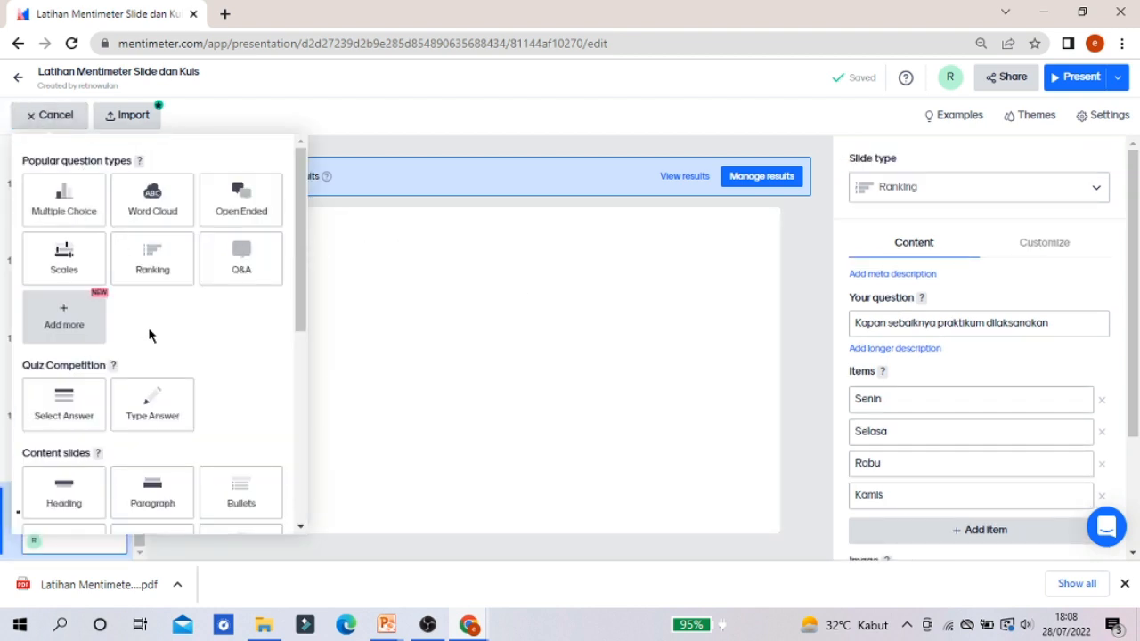
left_click(230, 271)
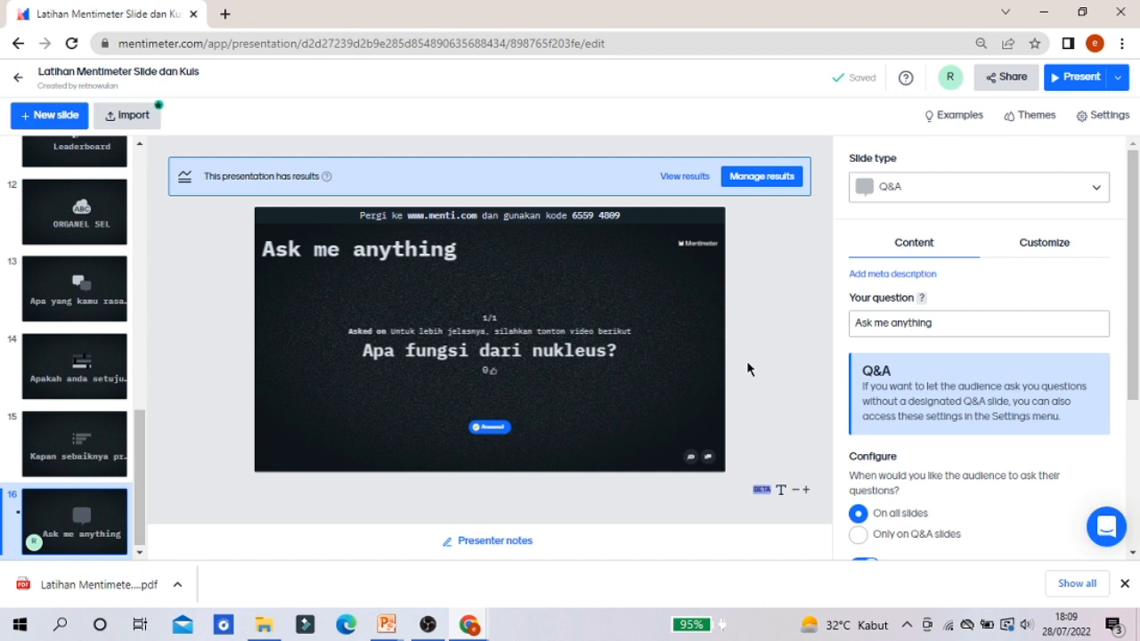
left_click(926, 326)
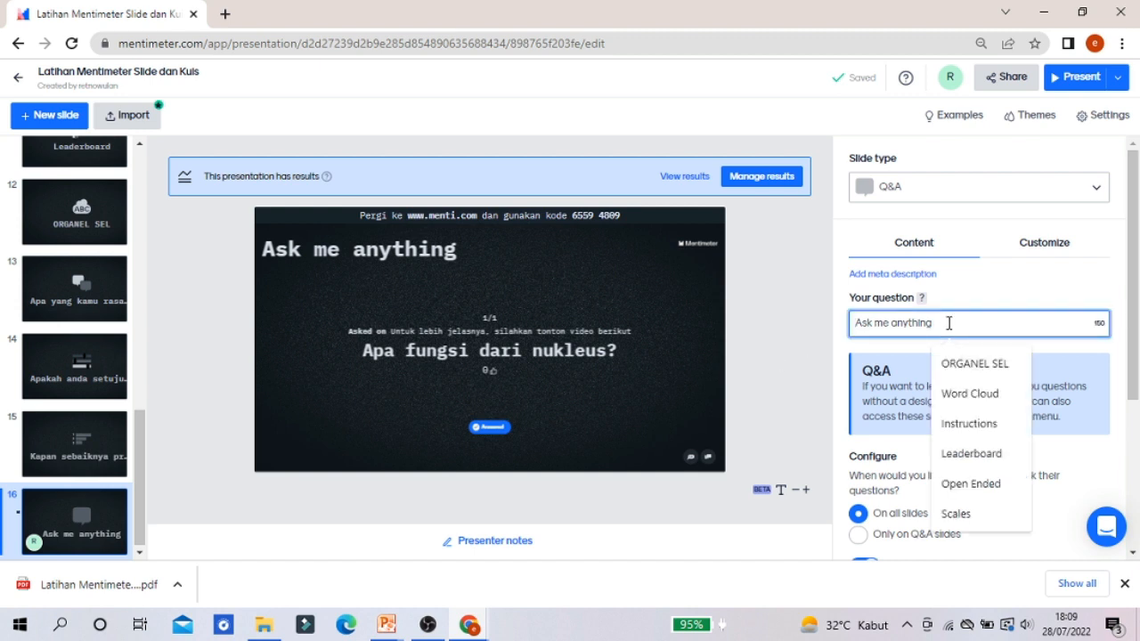
type("Beri saya")
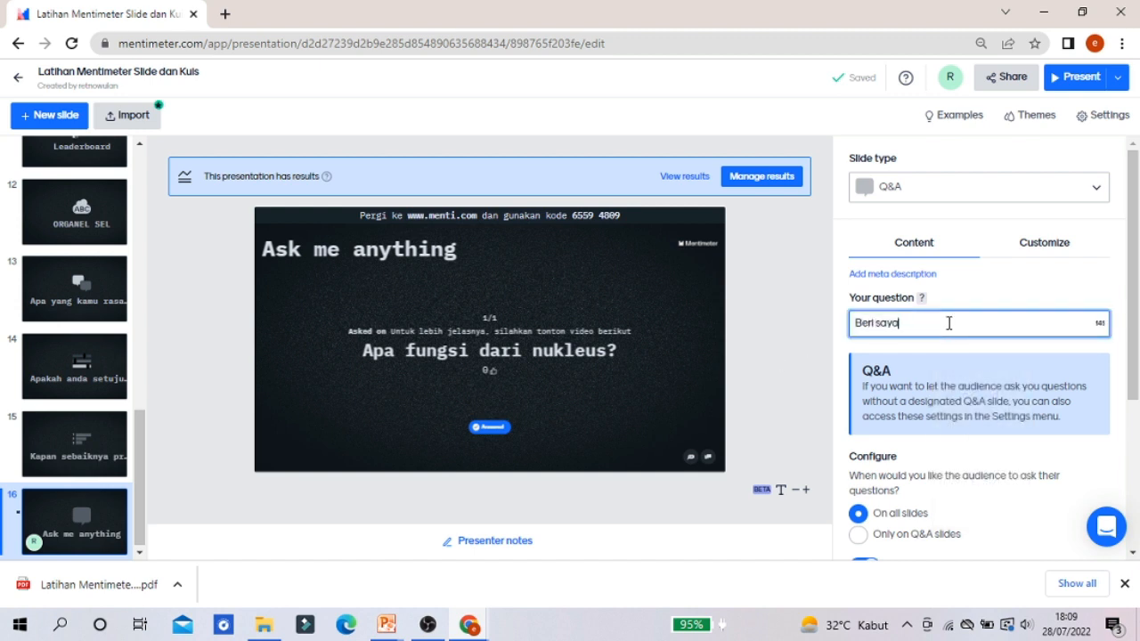
type(" sotu pertanyaan")
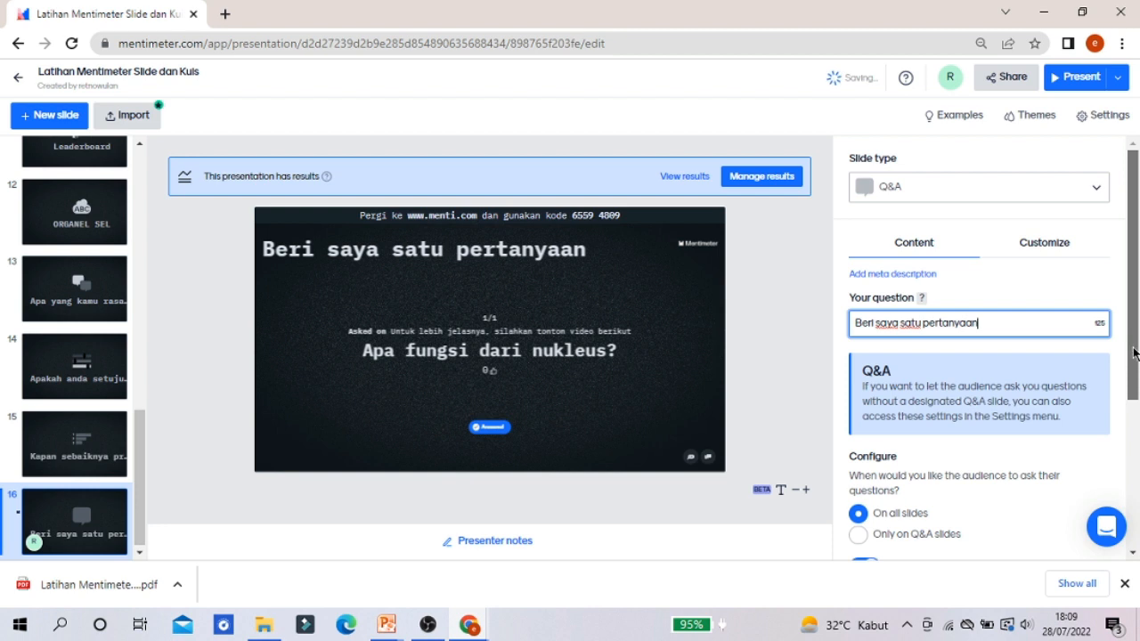
Step: Configure the Q&A slide so the audience can ask questions only on Q&A slides
left_click_drag(1137, 348, 1139, 426)
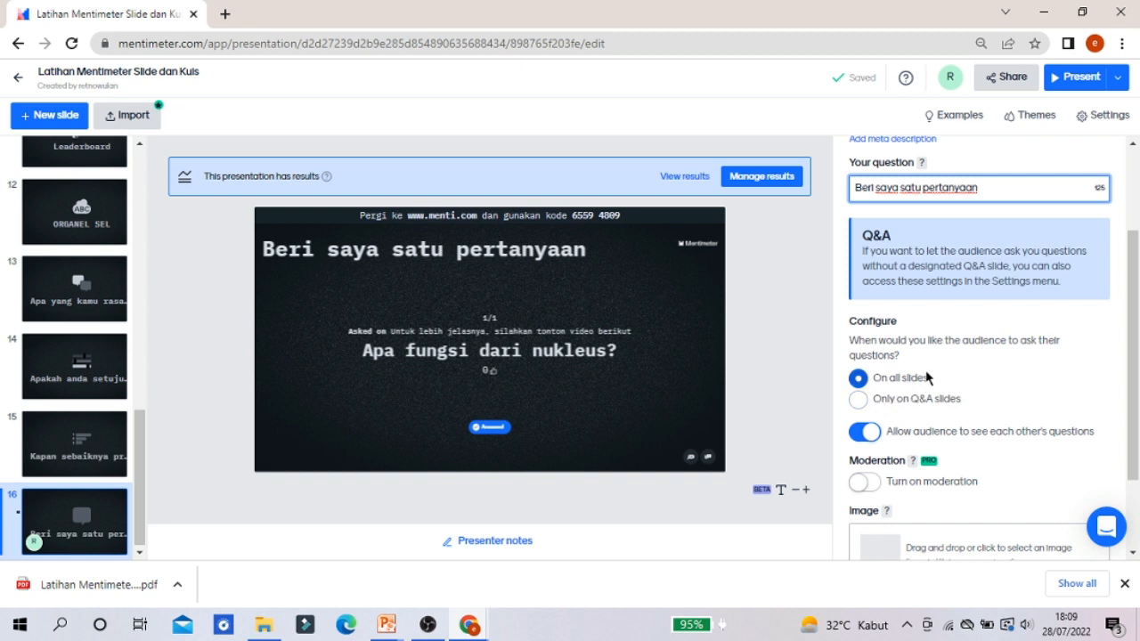
left_click(860, 402)
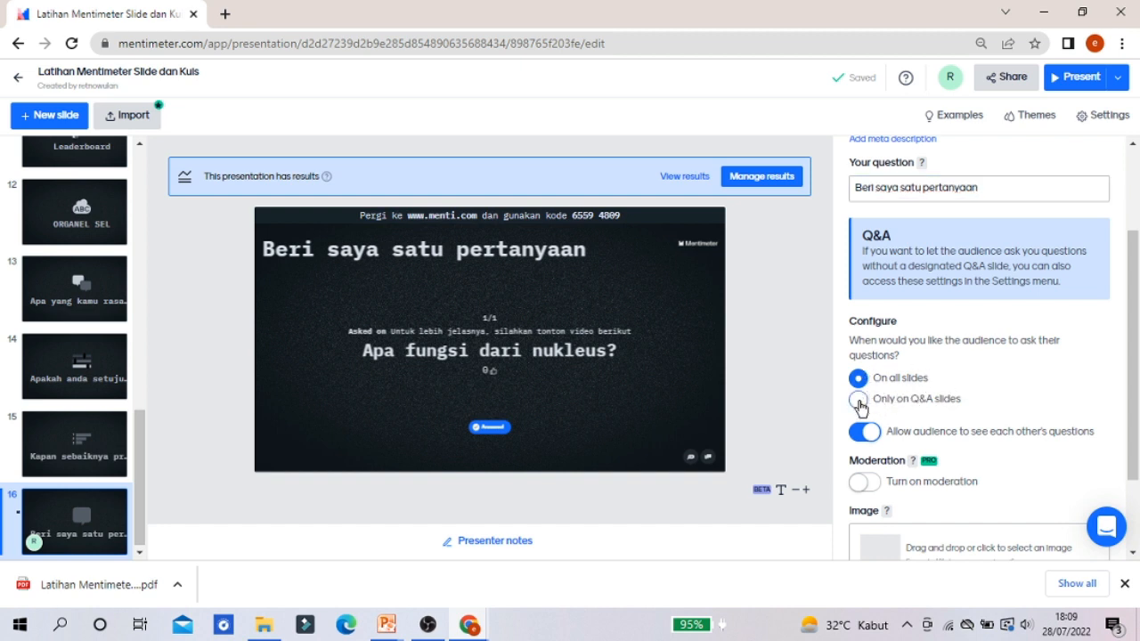
left_click(858, 402)
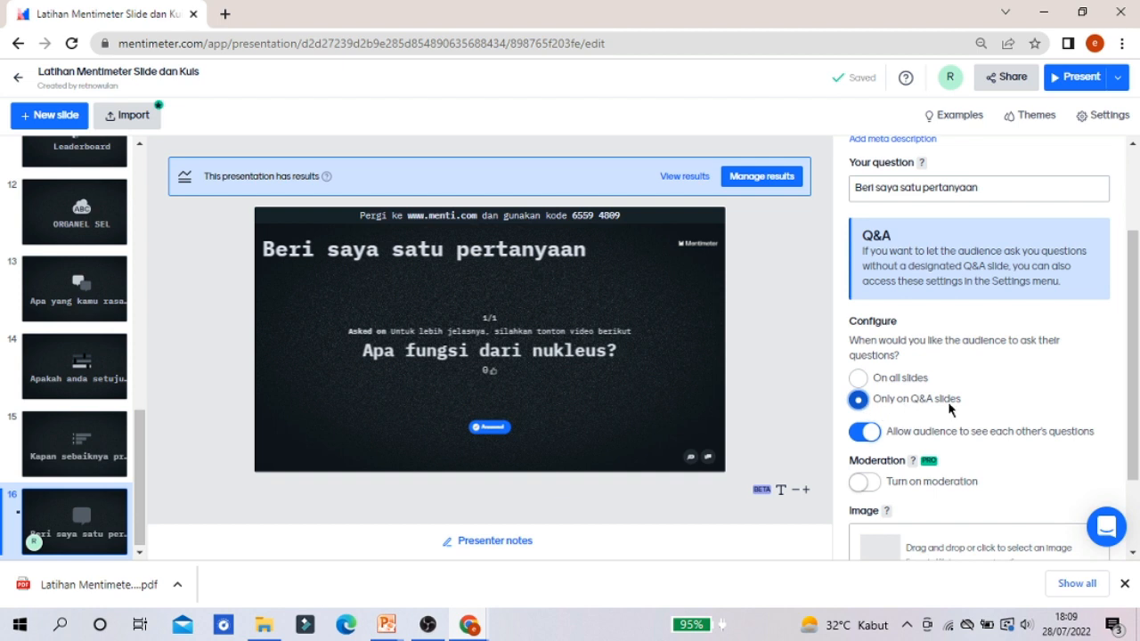
left_click_drag(1134, 353, 1137, 420)
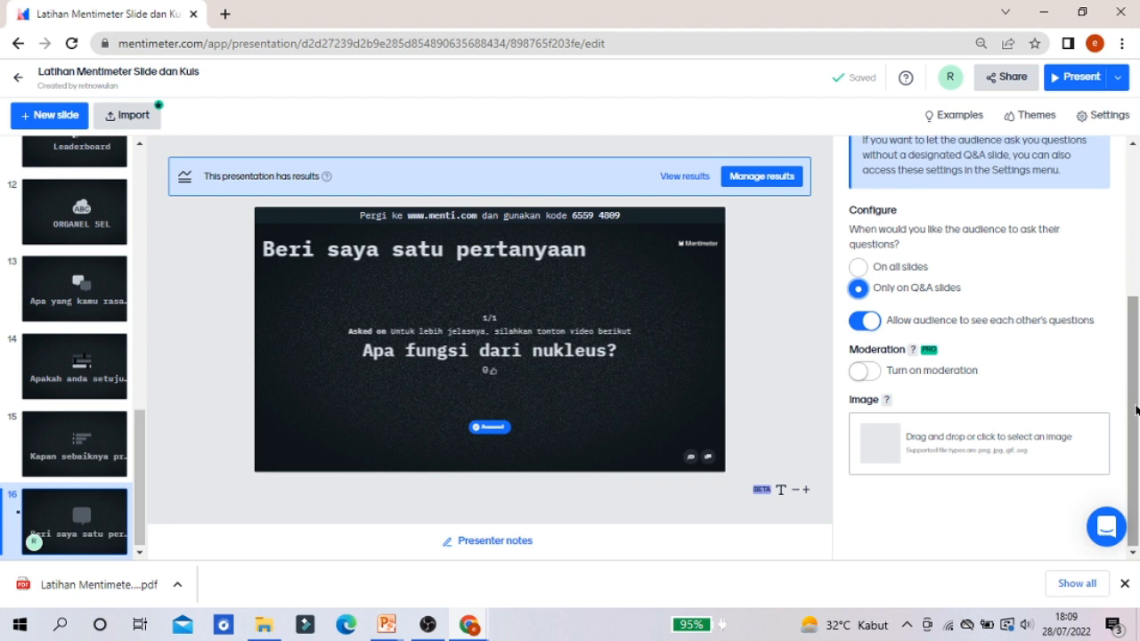
Step: Add a Multiple Choice slide after the Q&A slide and set its question to "Organel yang hanya dimiliki oleh sel hewan"
left_click(69, 129)
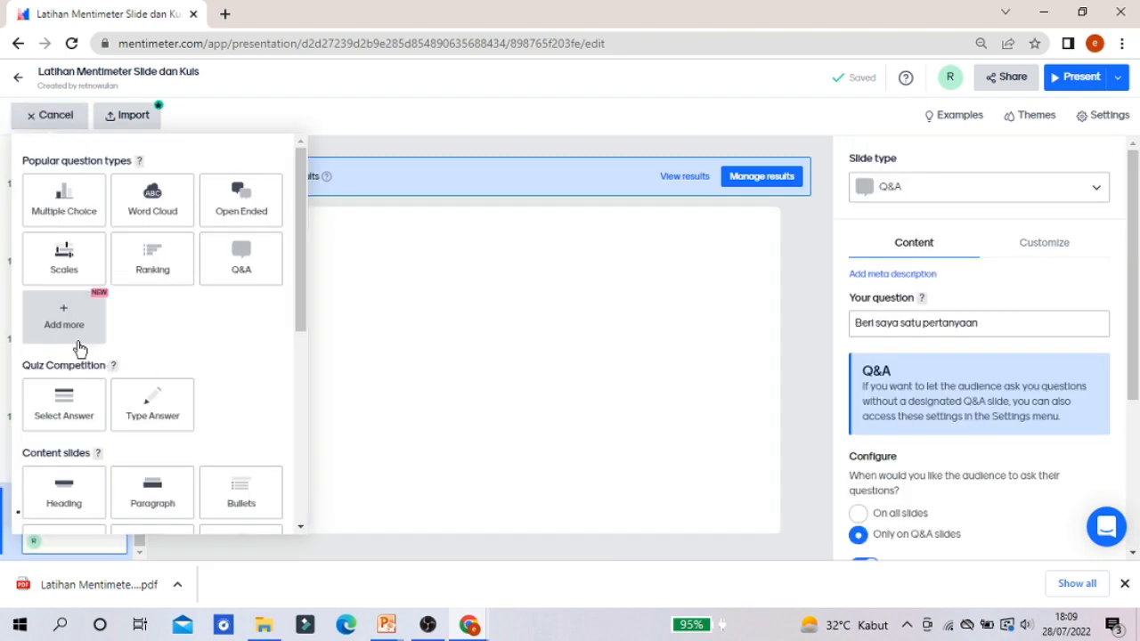
left_click(62, 209)
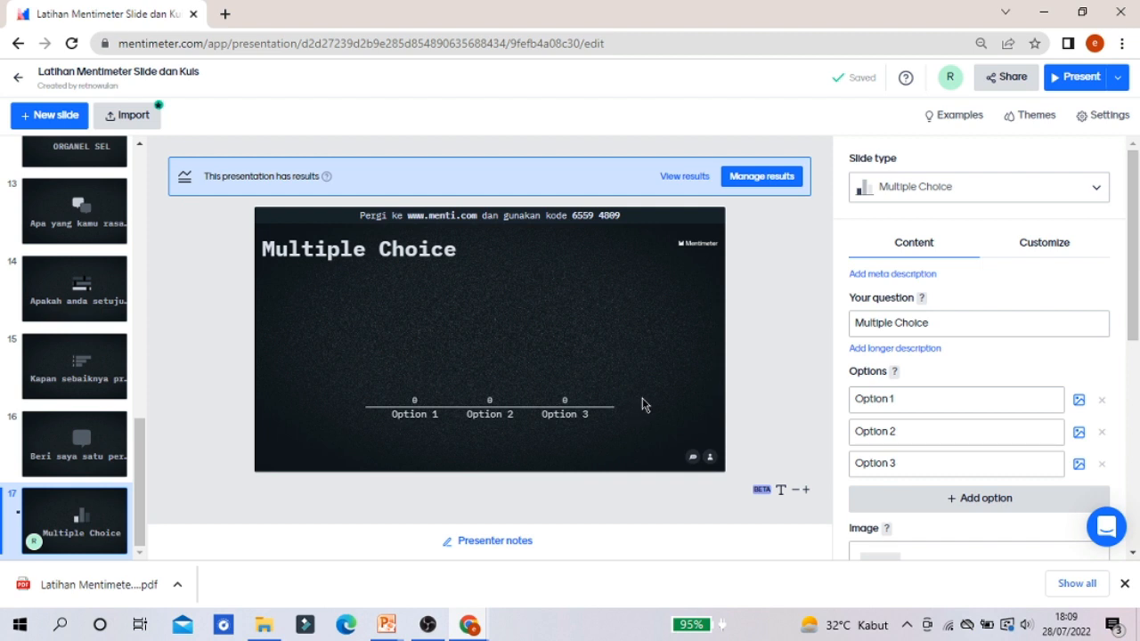
left_click(958, 322)
left_click(958, 322)
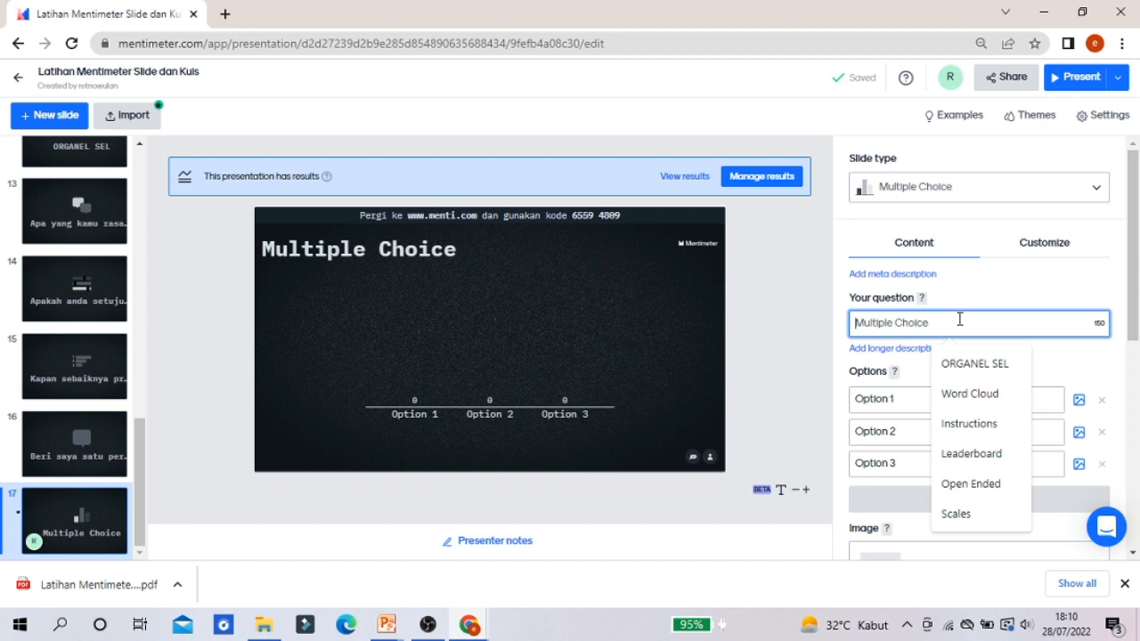
type("Organel yang")
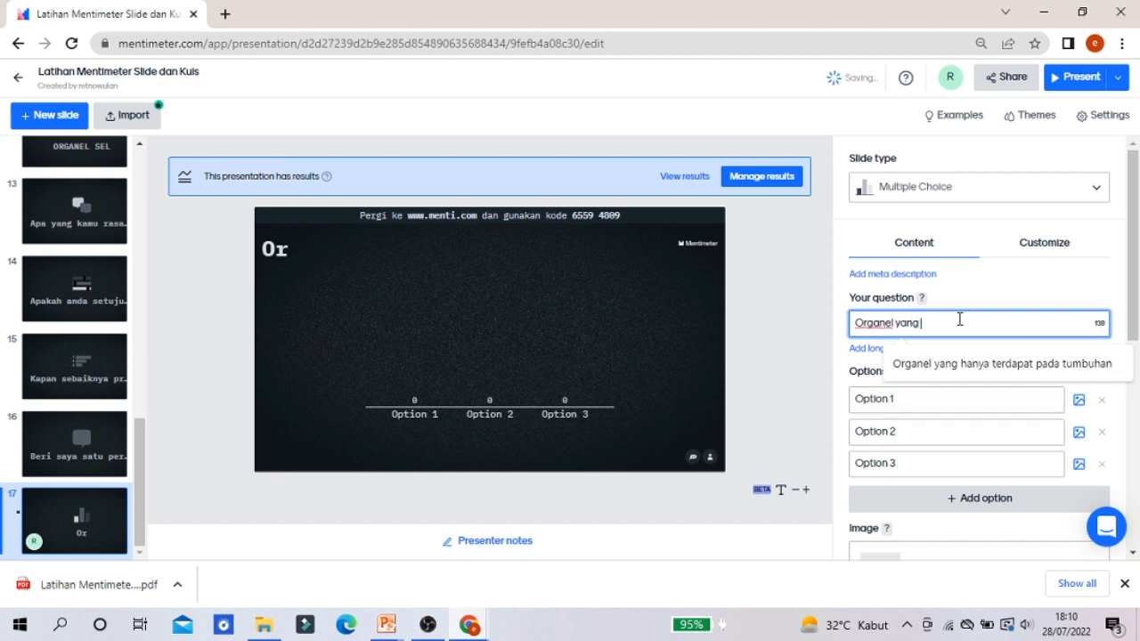
type(" ha")
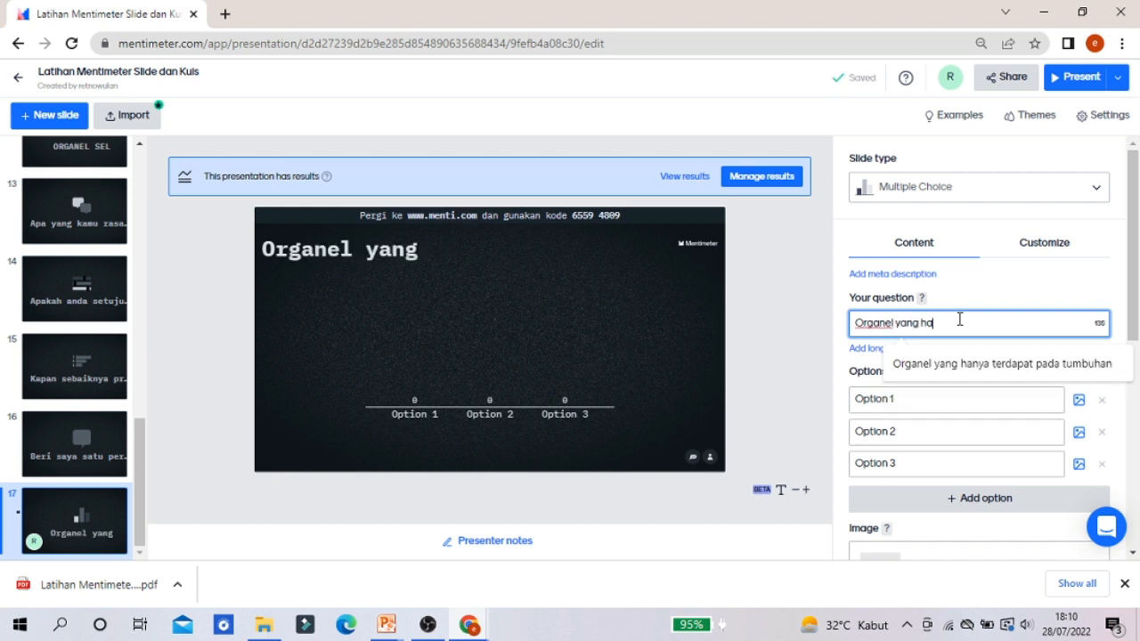
type("nya dimiliki")
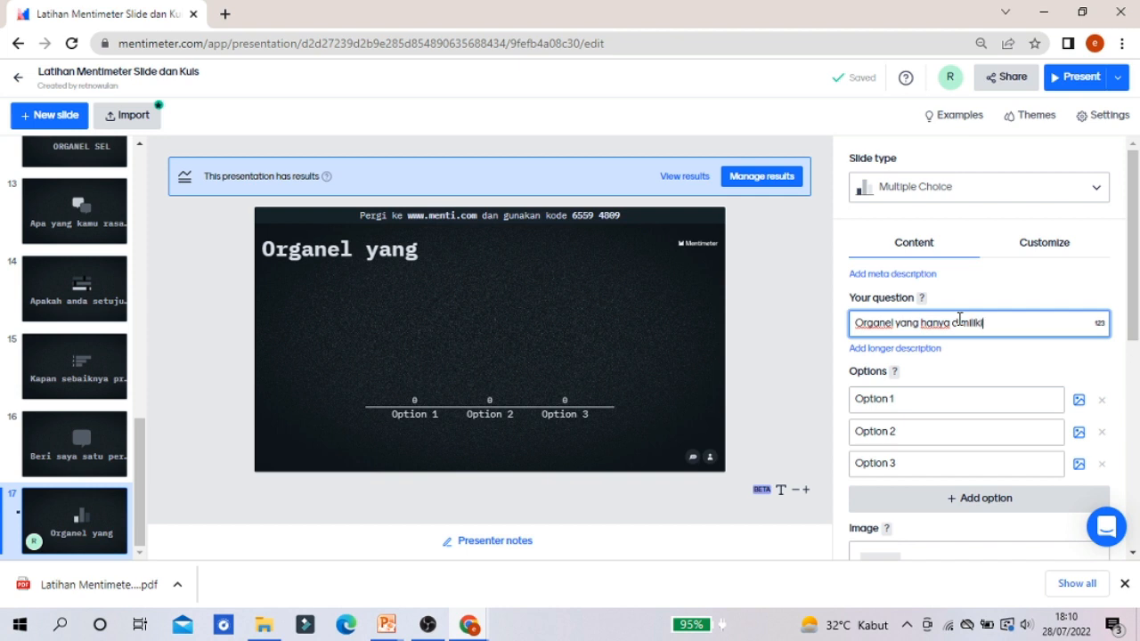
type(" oleh sel")
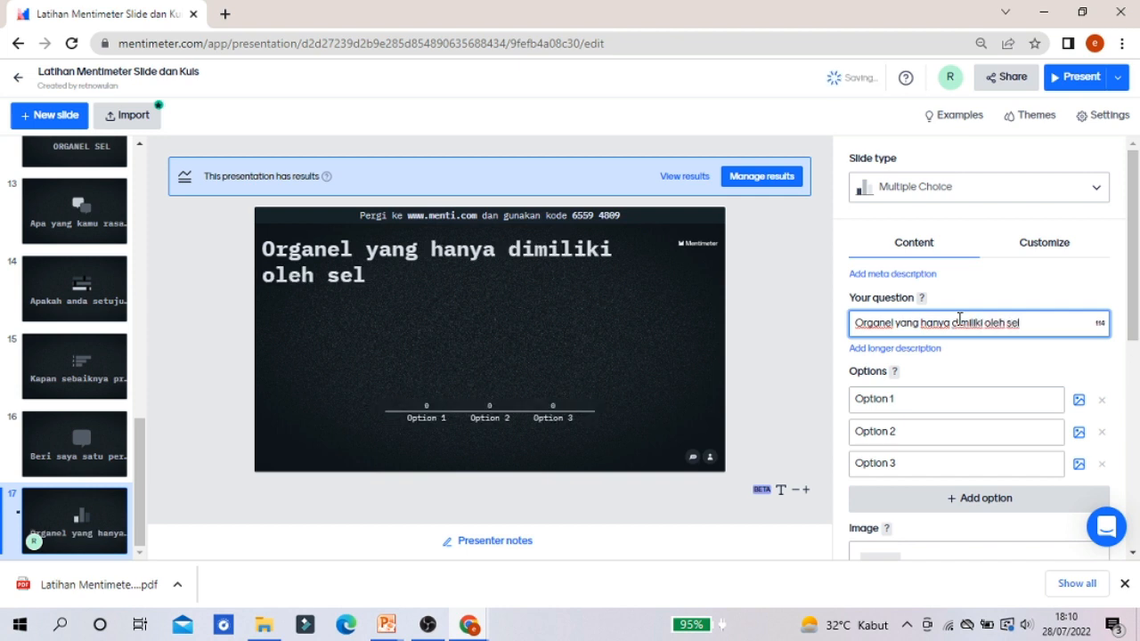
type(" hewan")
Step: Set the three options of the Multiple Choice slide to Sentriol, Mitokondria and Kloroplas
left_click(932, 398)
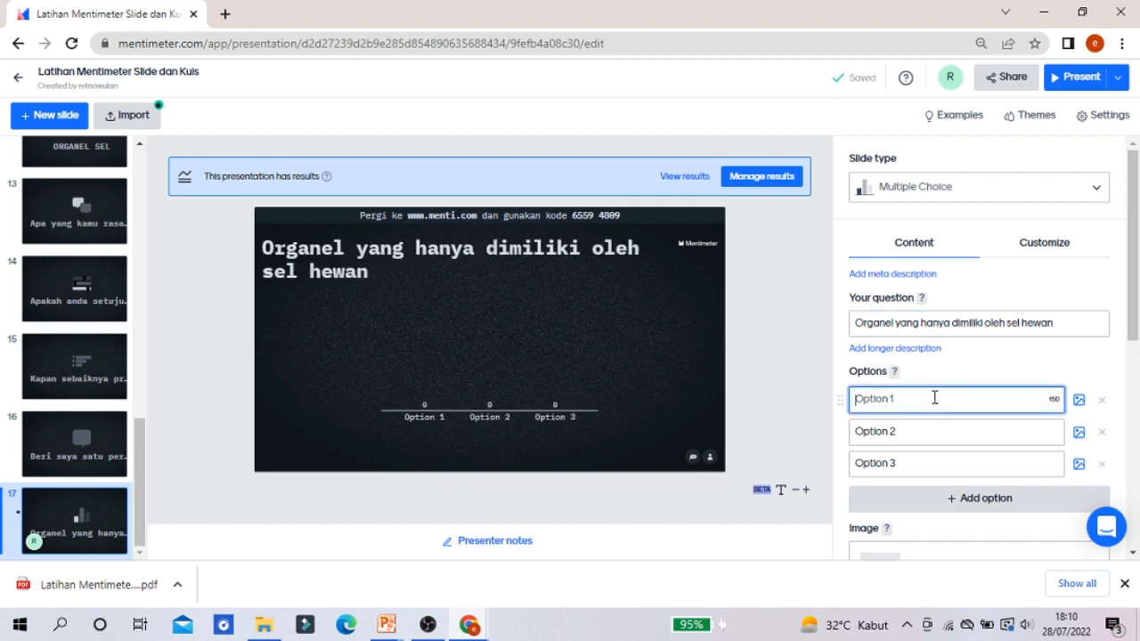
type("Sentriol")
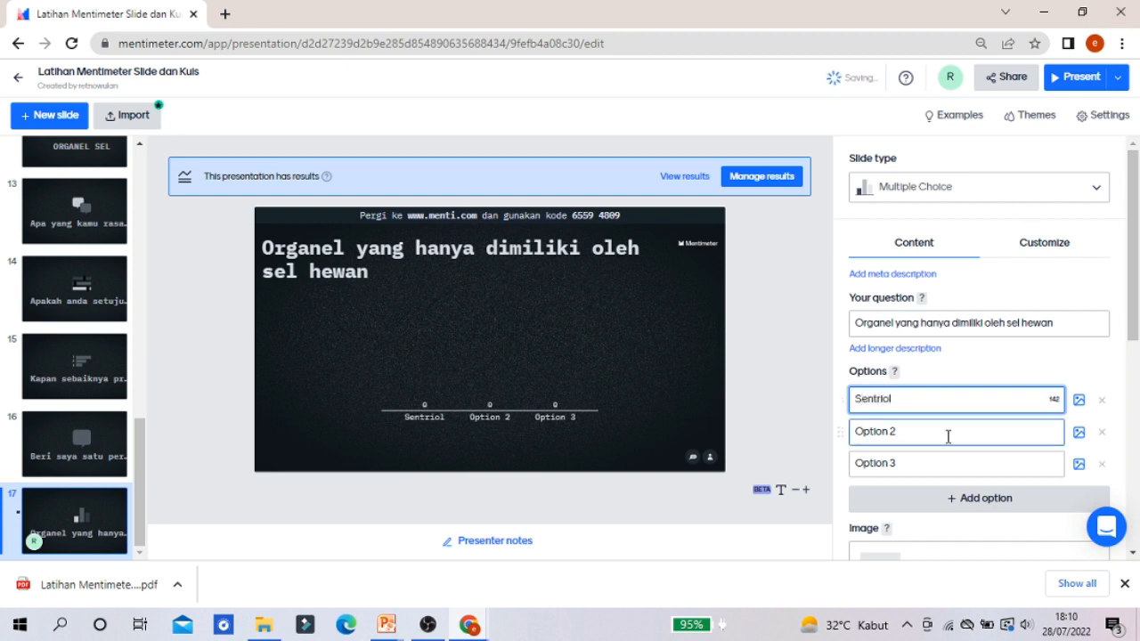
left_click(945, 434)
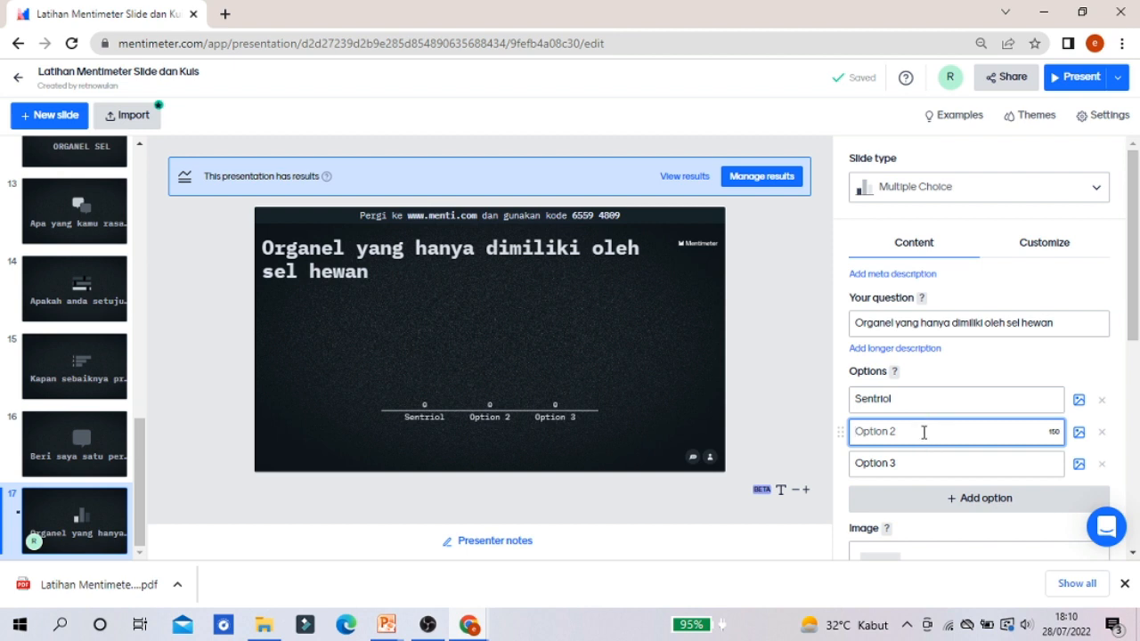
type("Mitokondria")
left_click(935, 462)
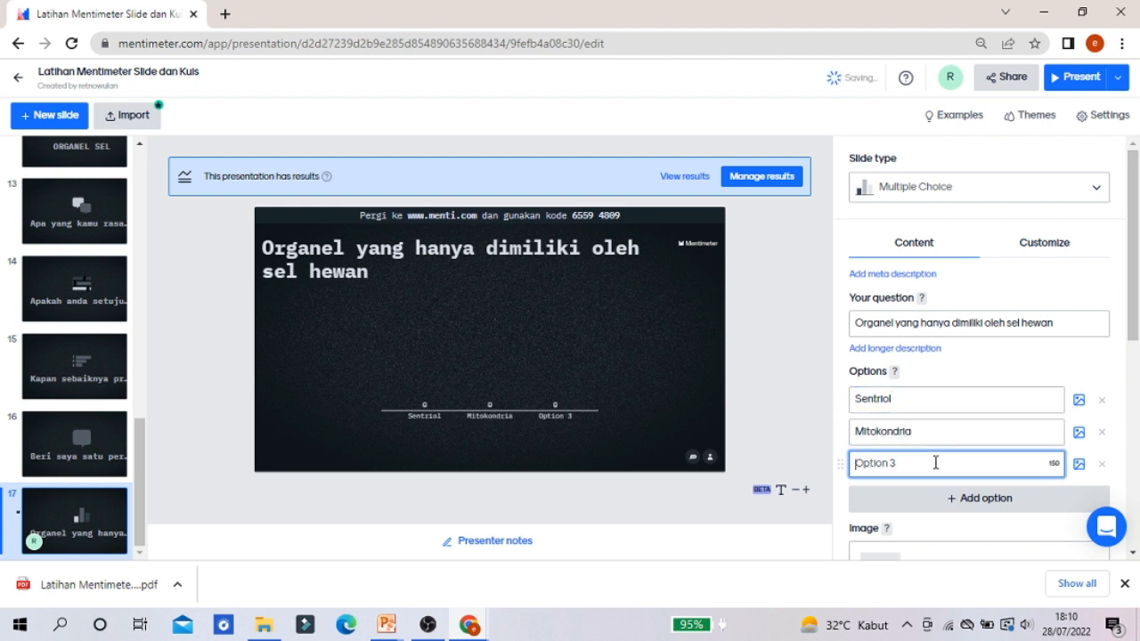
type("Kloroplas")
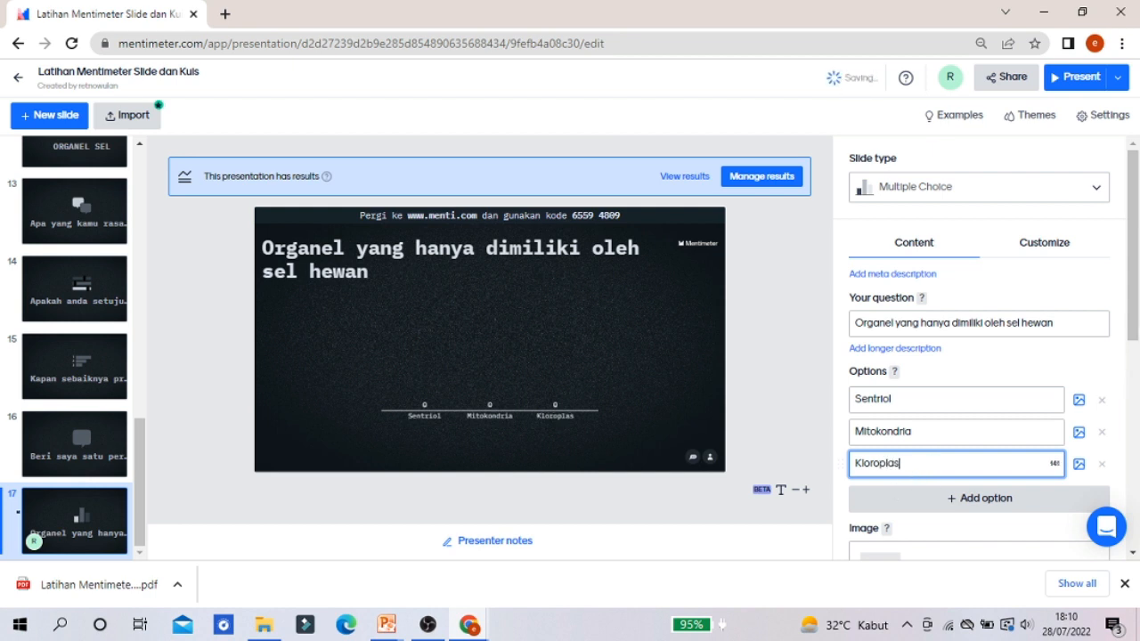
scroll(979, 356, "down", 2)
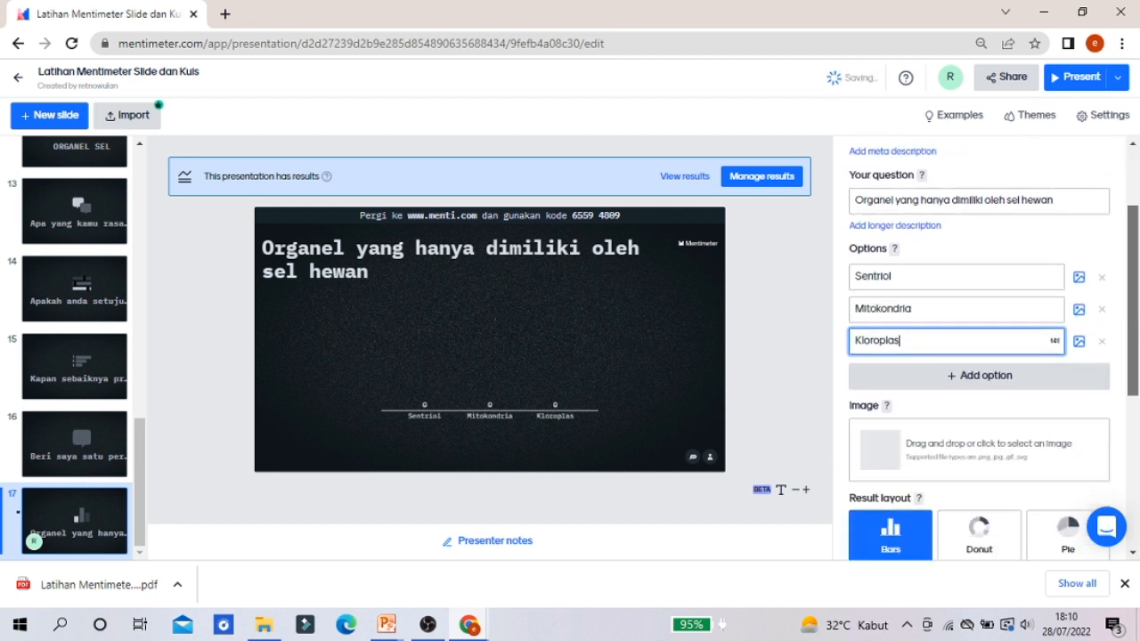
scroll(980, 356, "down", 1)
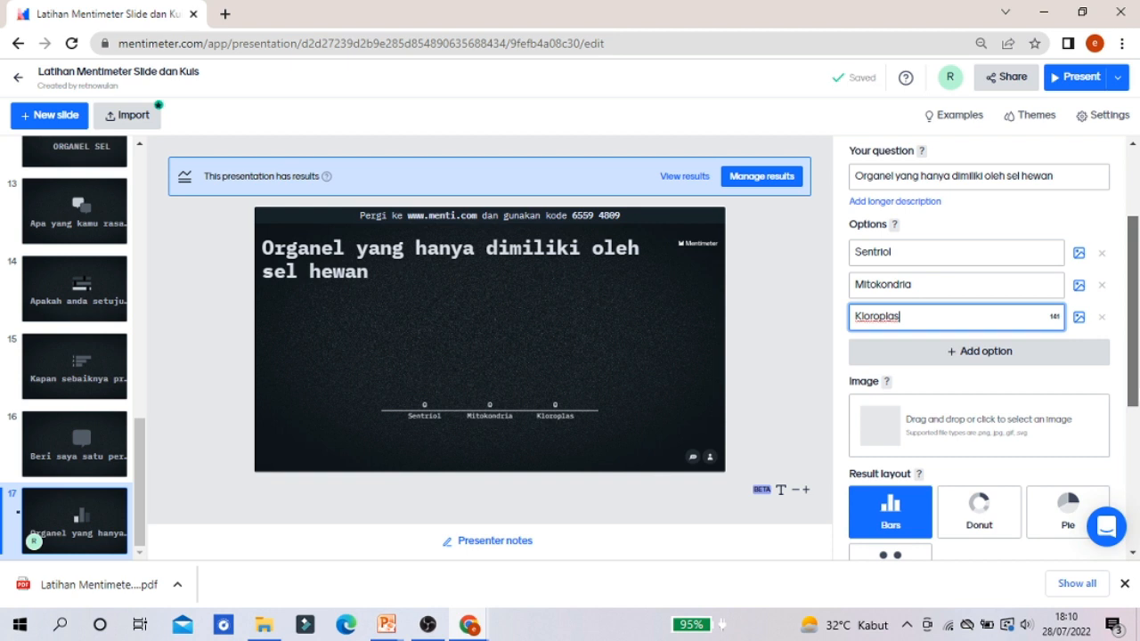
left_click(758, 437)
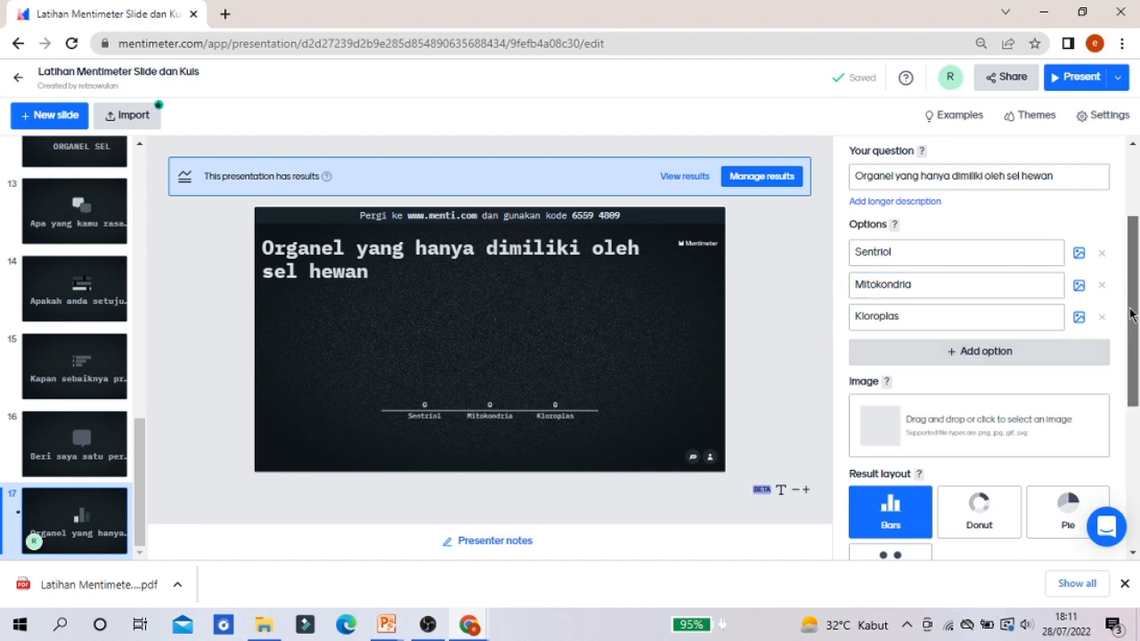
left_click_drag(1129, 313, 1133, 355)
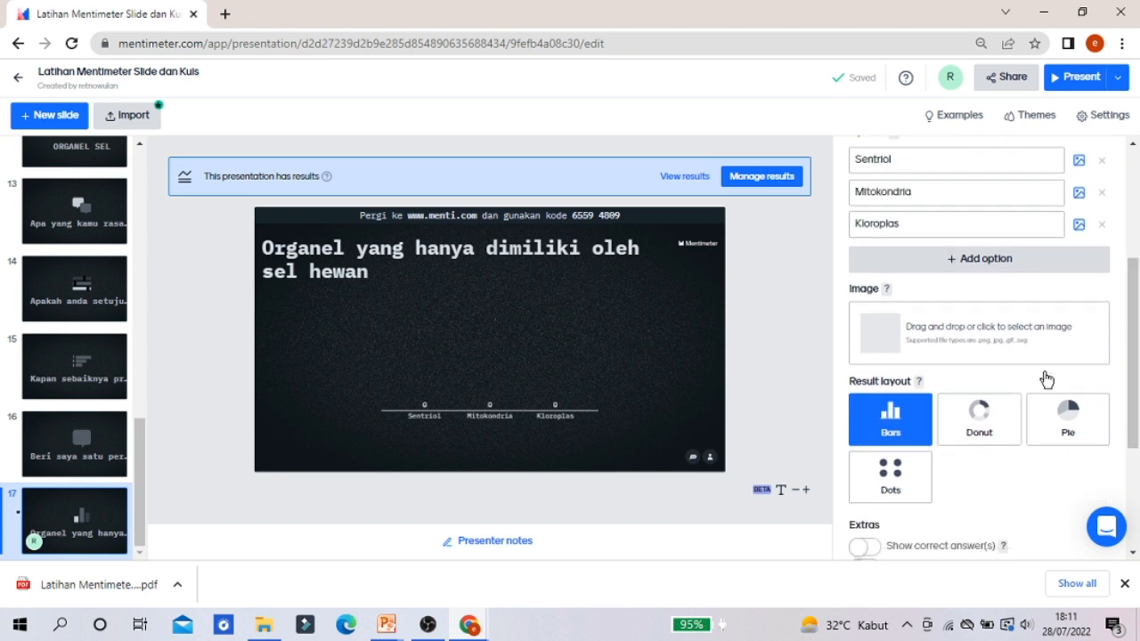
mouse_move(883, 425)
Step: Present the Multiple Choice slide to check the audience joining instructions, and exit full screen
left_click(1071, 78)
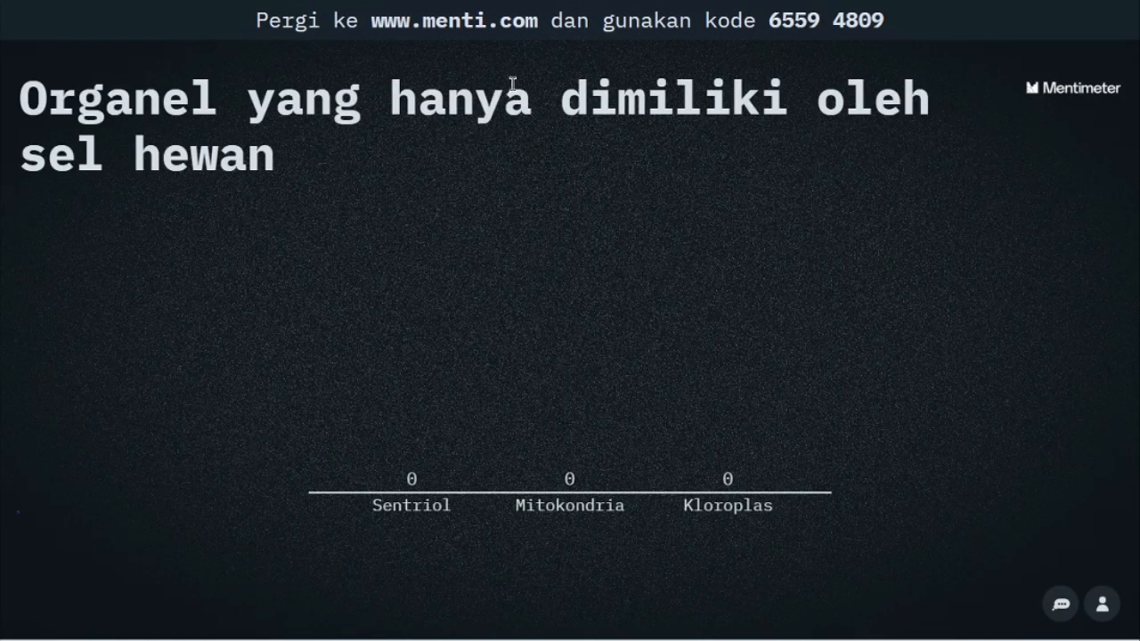
mouse_move(365, 25)
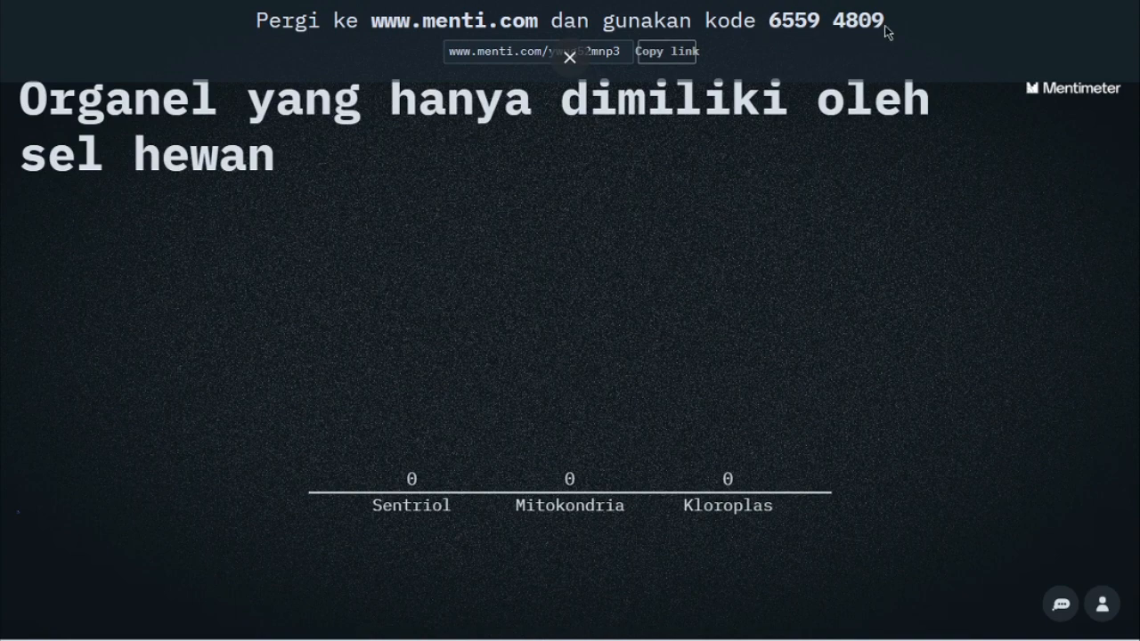
right_click(732, 186)
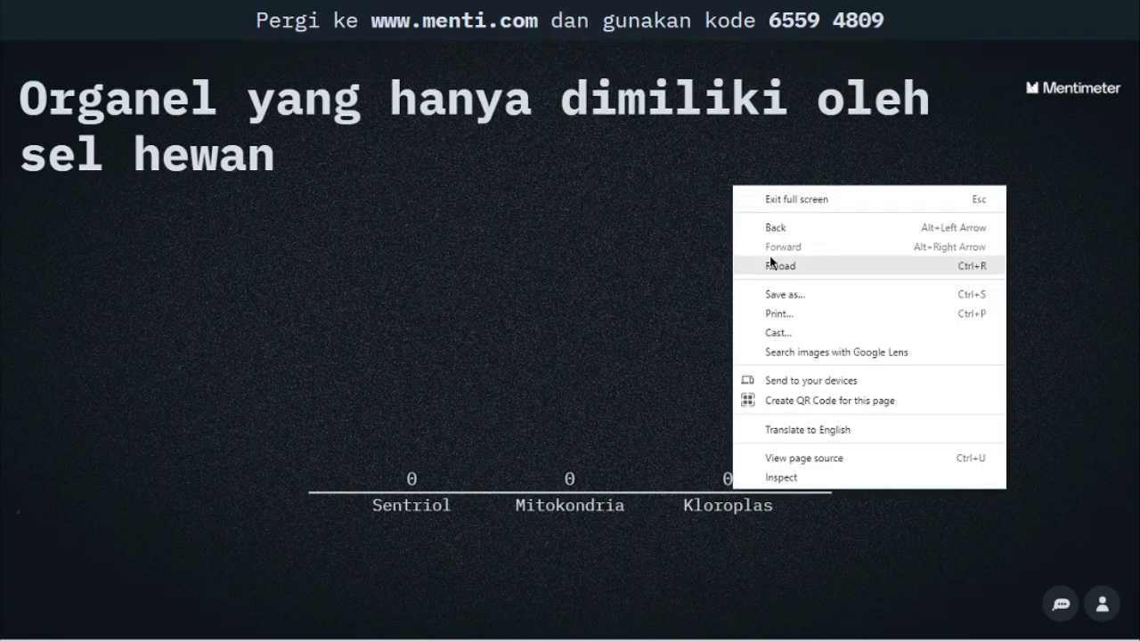
left_click(817, 198)
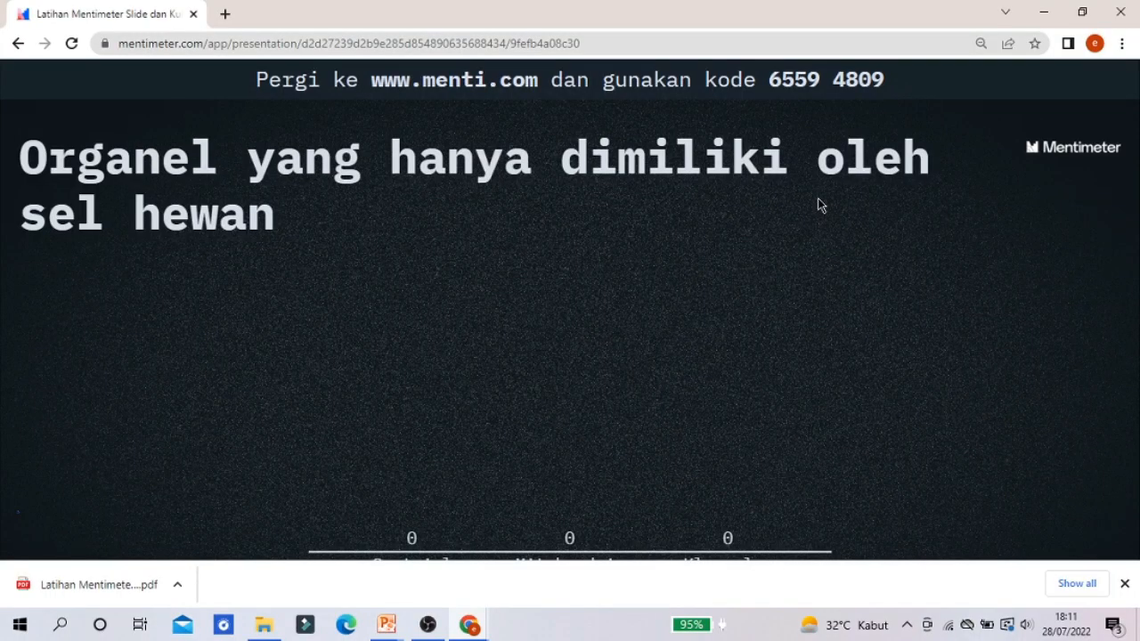
left_click(1047, 13)
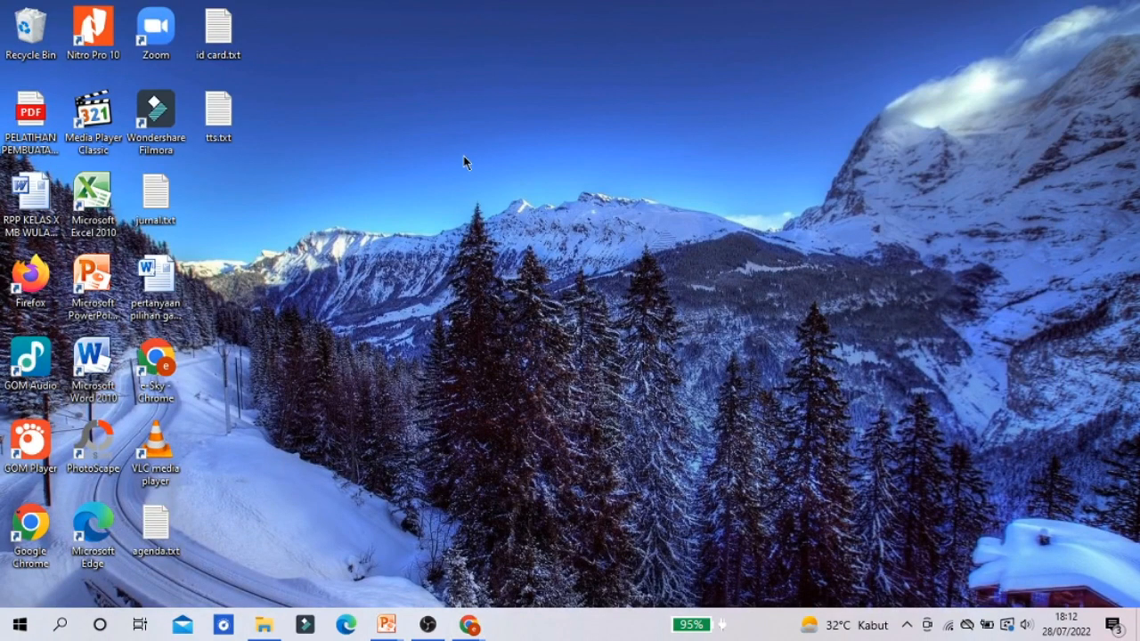
right_click(464, 98)
left_click(508, 146)
right_click(497, 146)
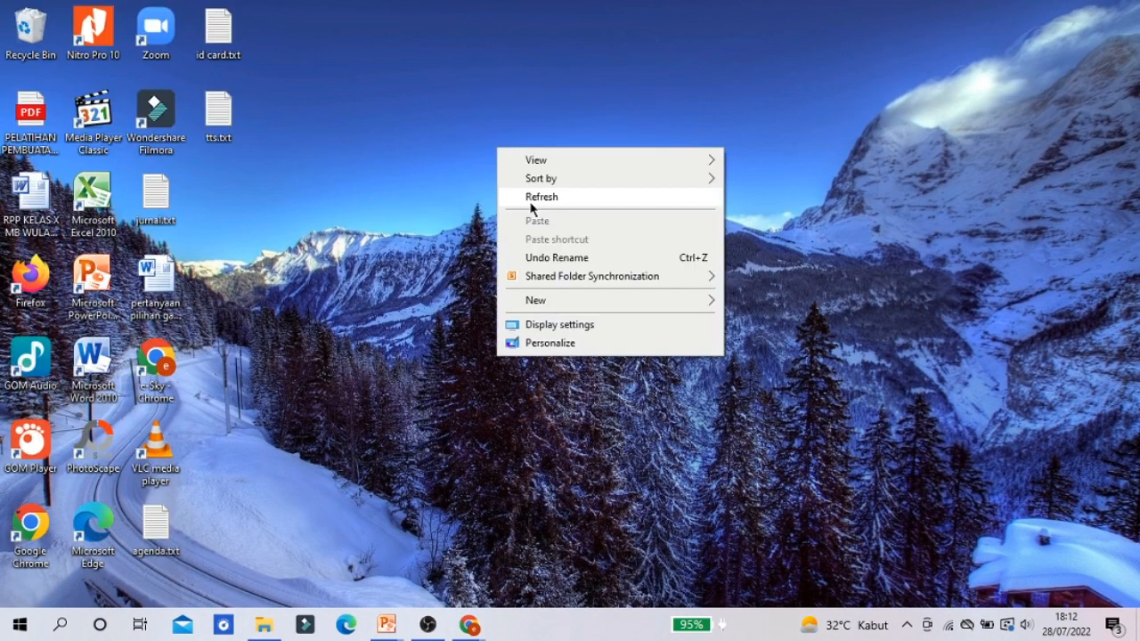
left_click(528, 194)
mouse_move(460, 625)
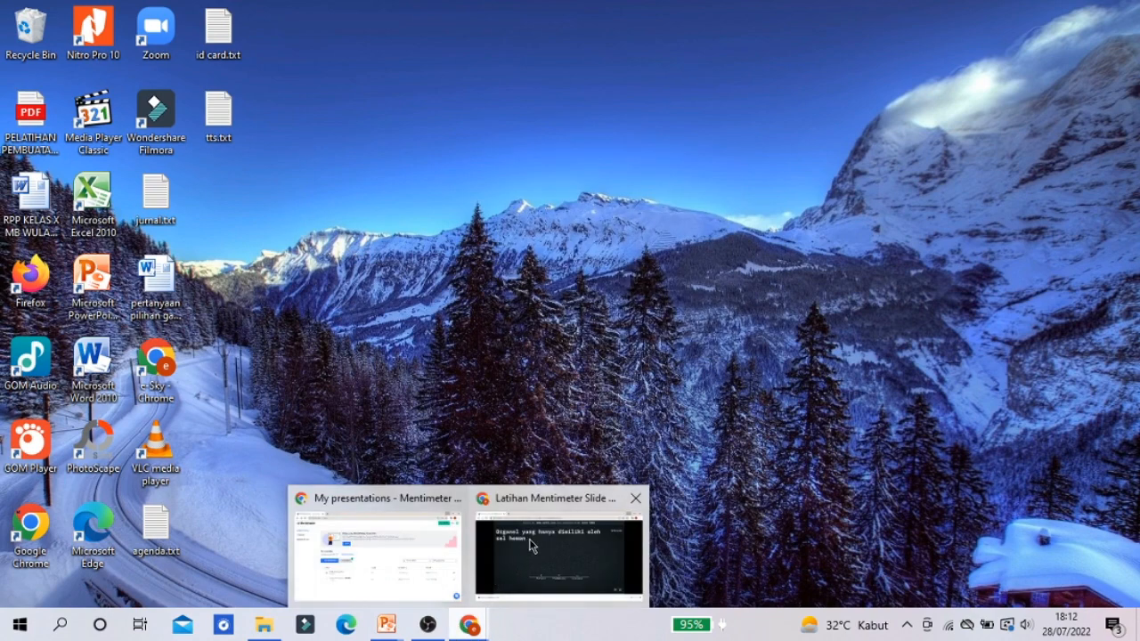
left_click(531, 546)
Step: Return to the slide editor and examine the presentation's results, from the statistics and quiz scores to the slide screenshots, and close the results page
left_click(18, 43)
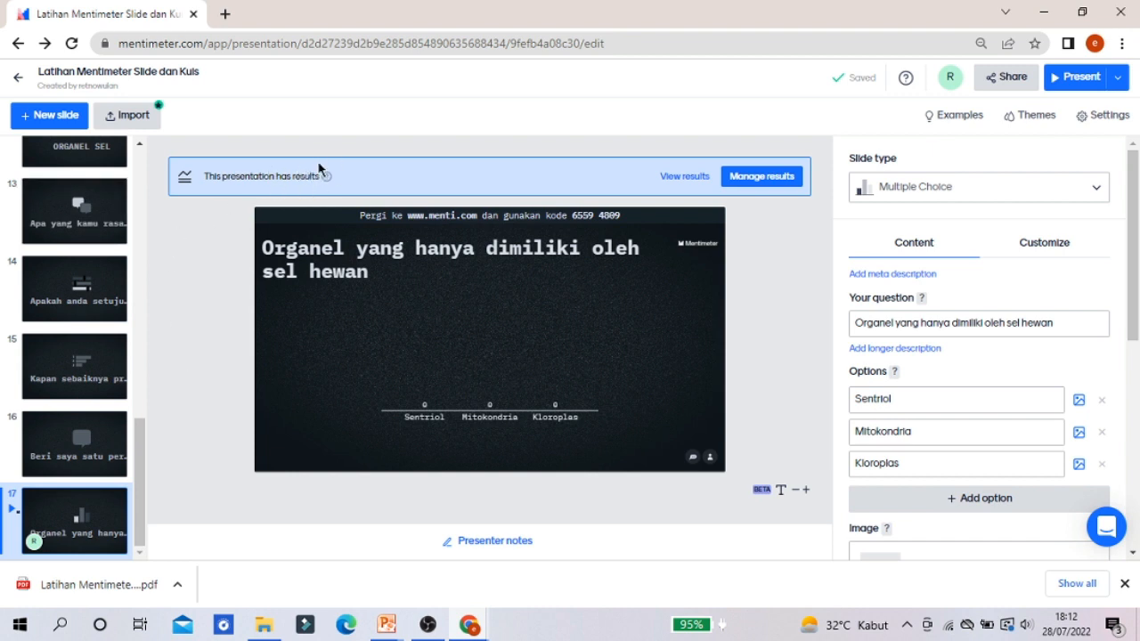
left_click(692, 181)
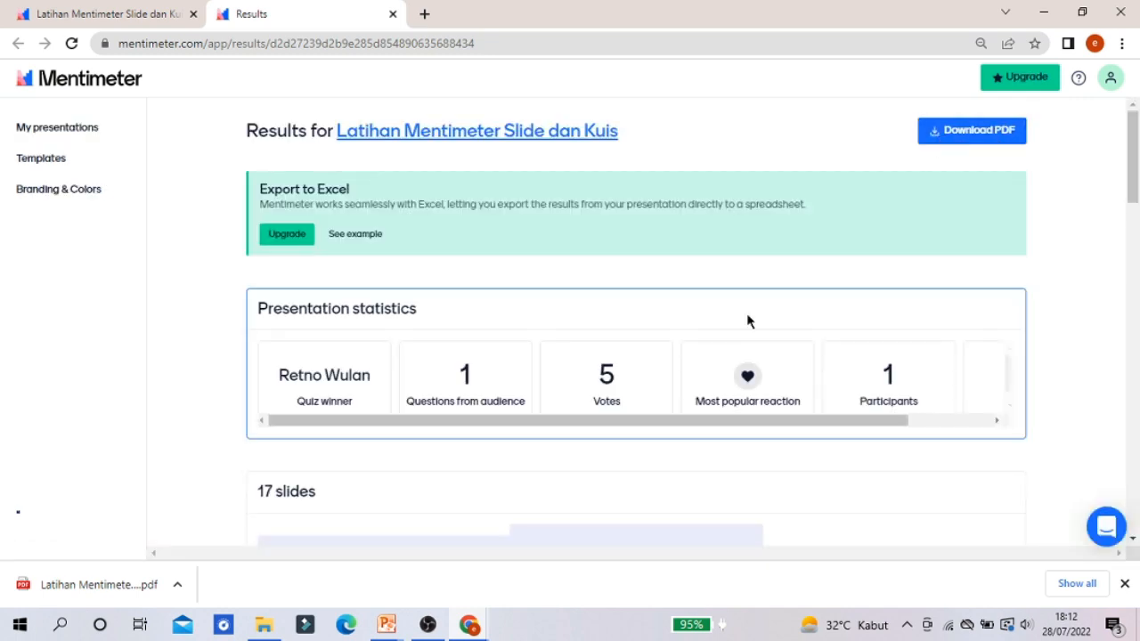
scroll(748, 319, "down", 4)
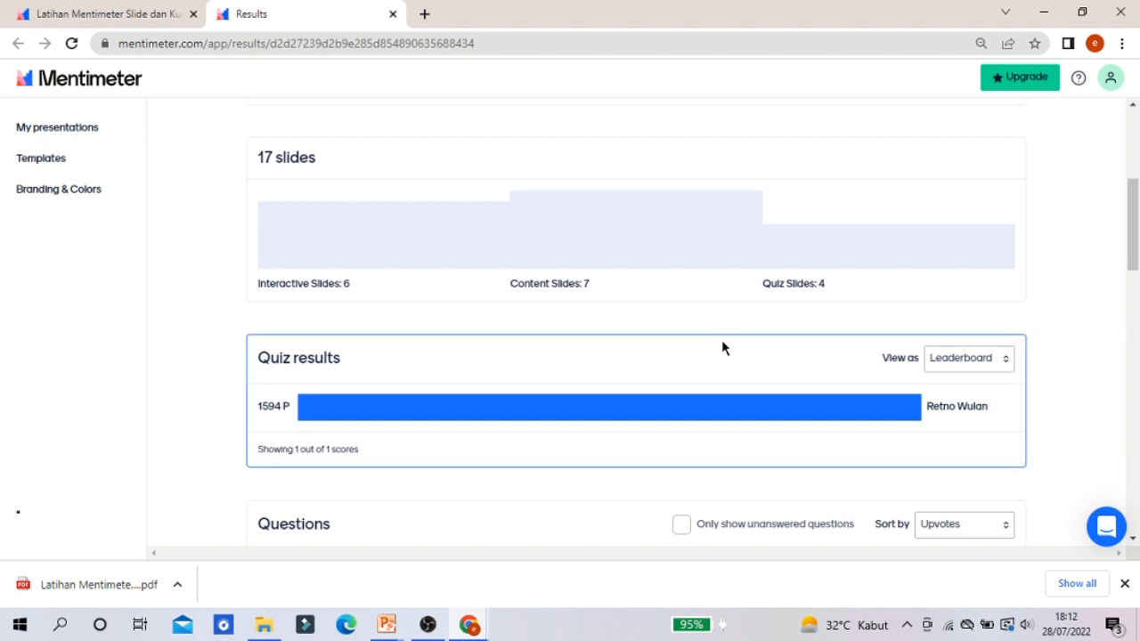
scroll(659, 362, "down", 4)
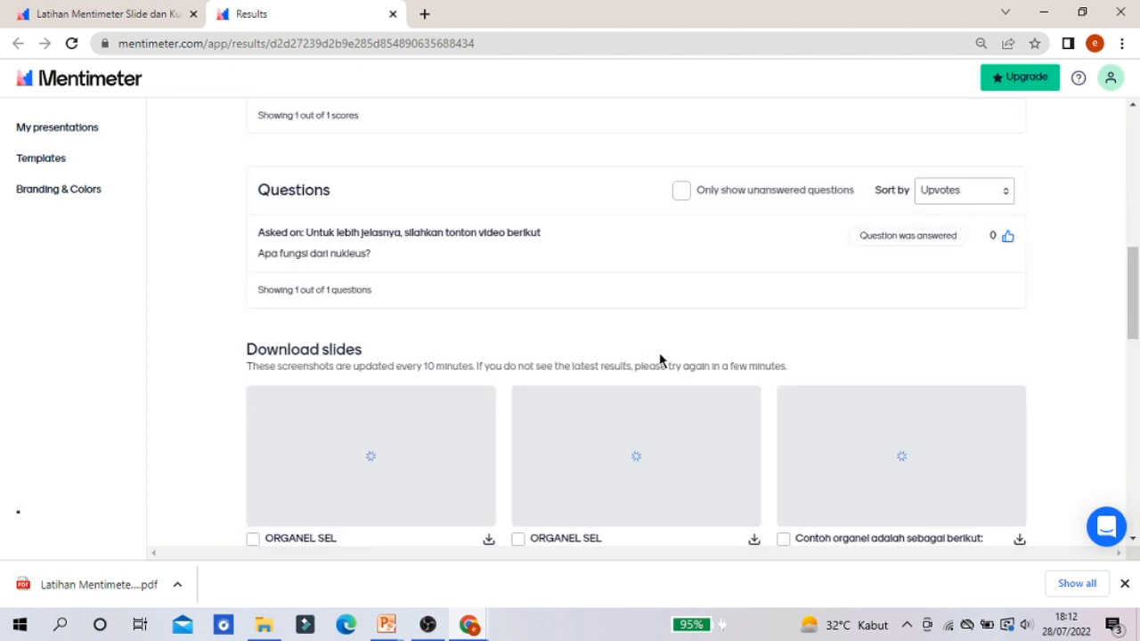
scroll(653, 361, "down", 4)
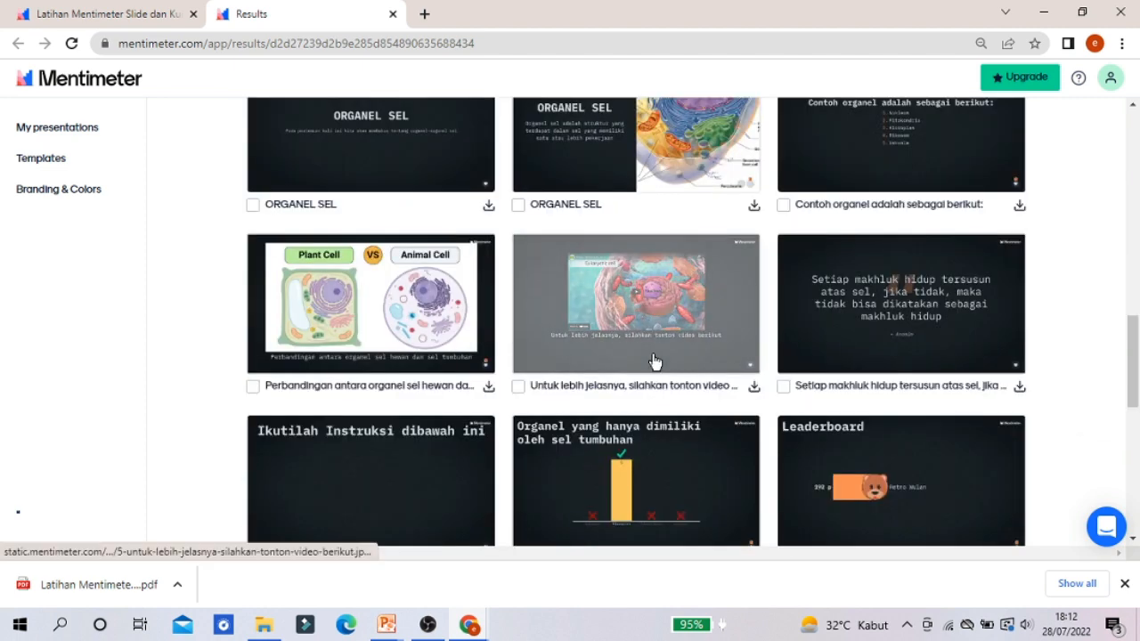
scroll(653, 359, "down", 3)
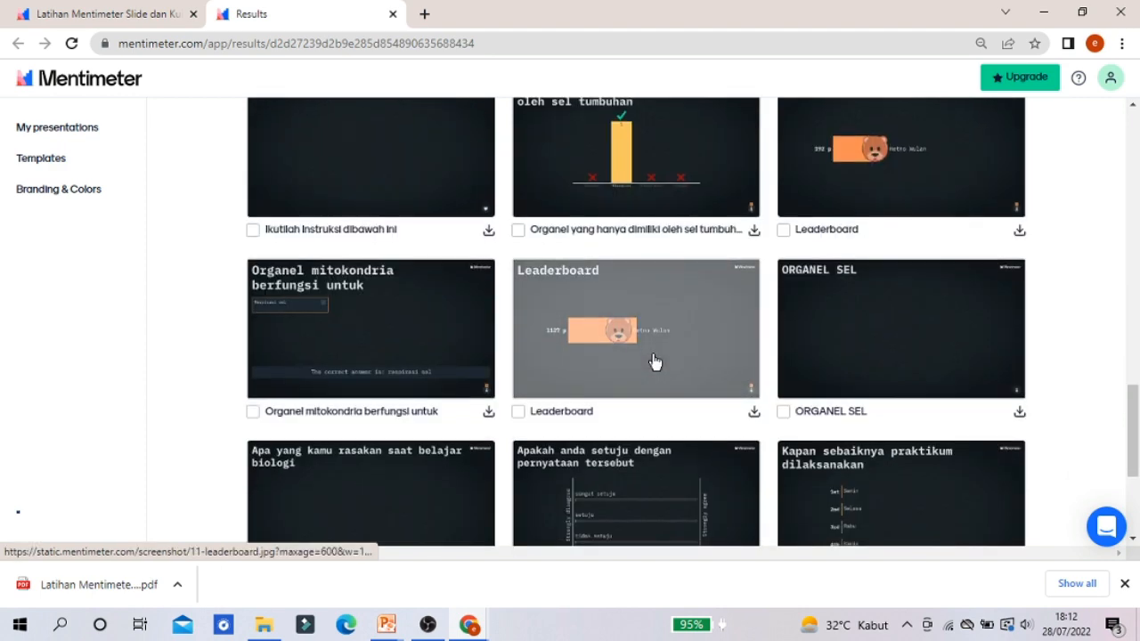
scroll(656, 361, "down", 3)
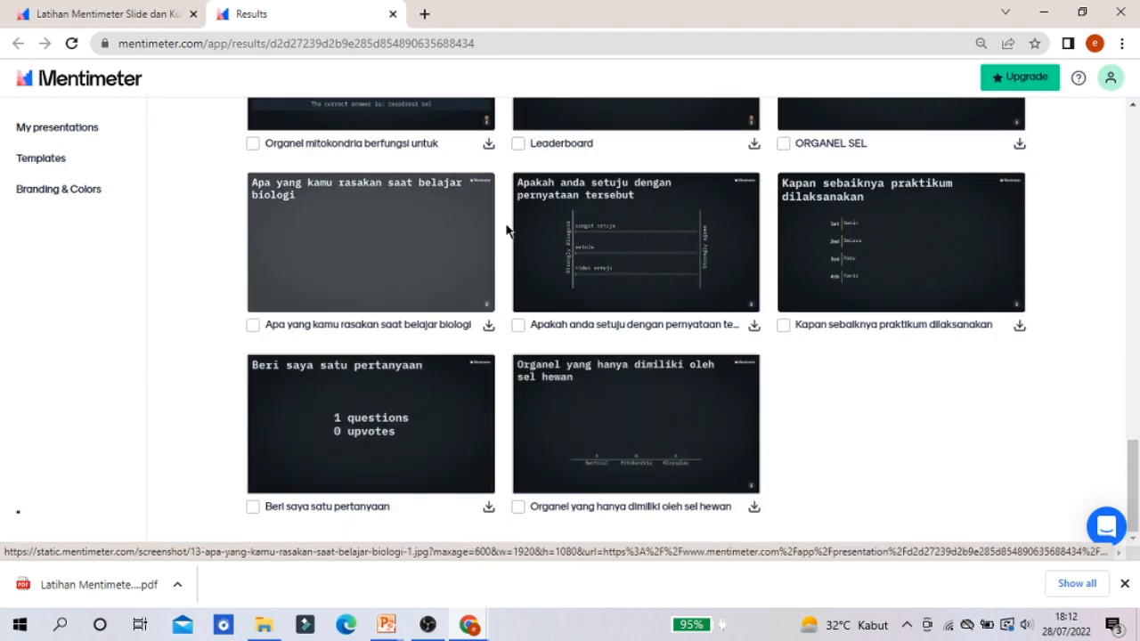
scroll(840, 369, "up", 15)
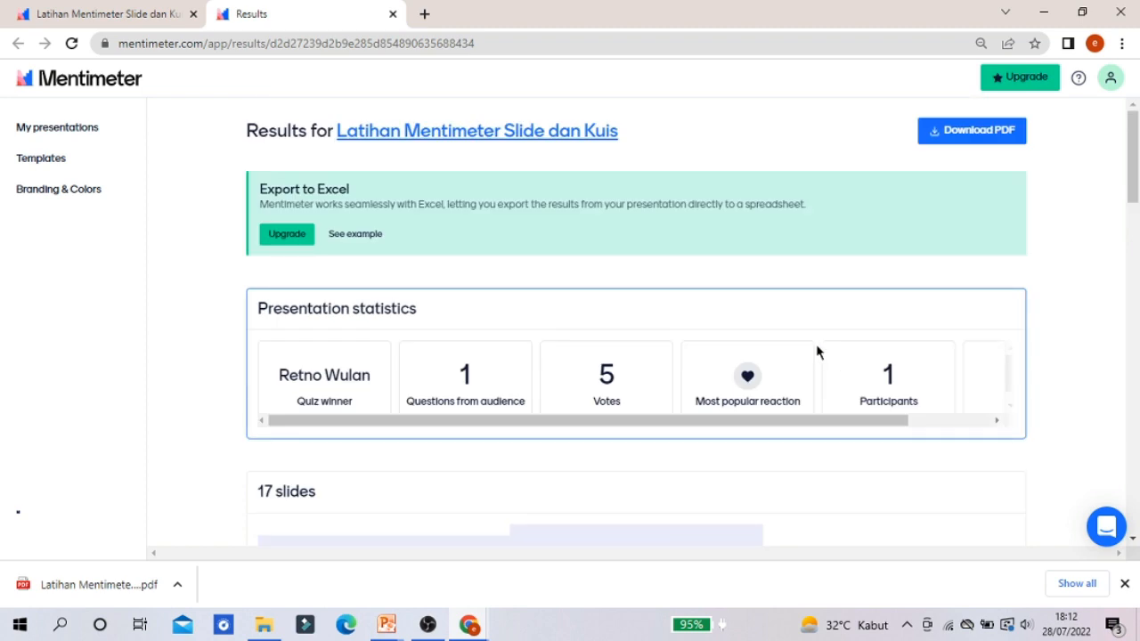
left_click(392, 14)
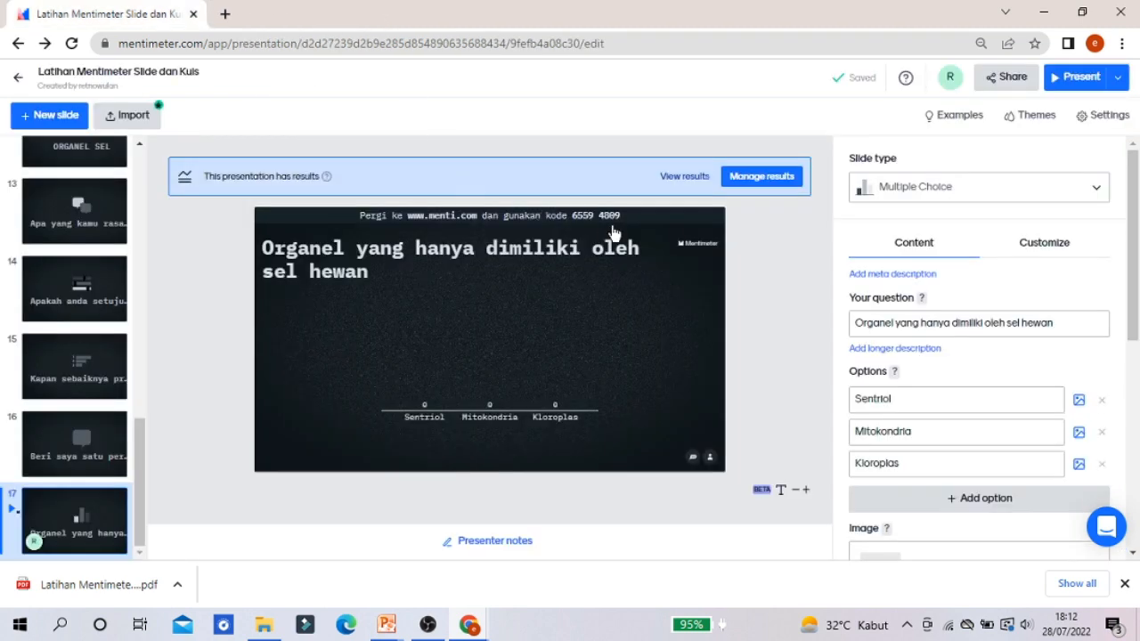
Step: Look over the question and slide types offered for a new slide in the Latihan Mentimeter Slide dan Kuis presentation, and minimize the browser
left_click(1047, 13)
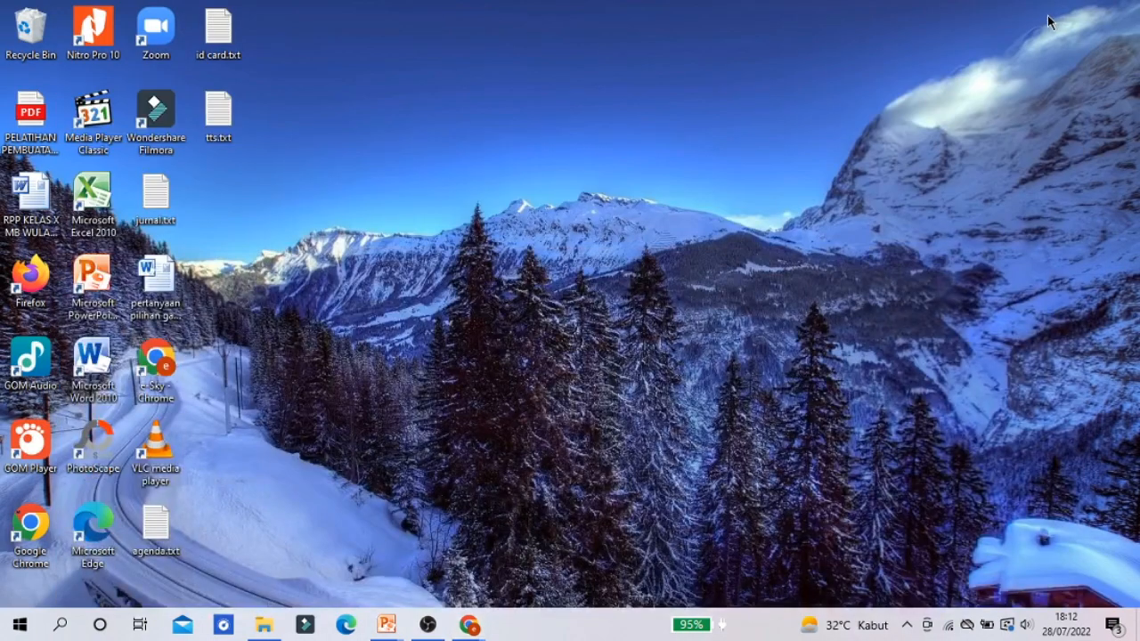
mouse_move(470, 625)
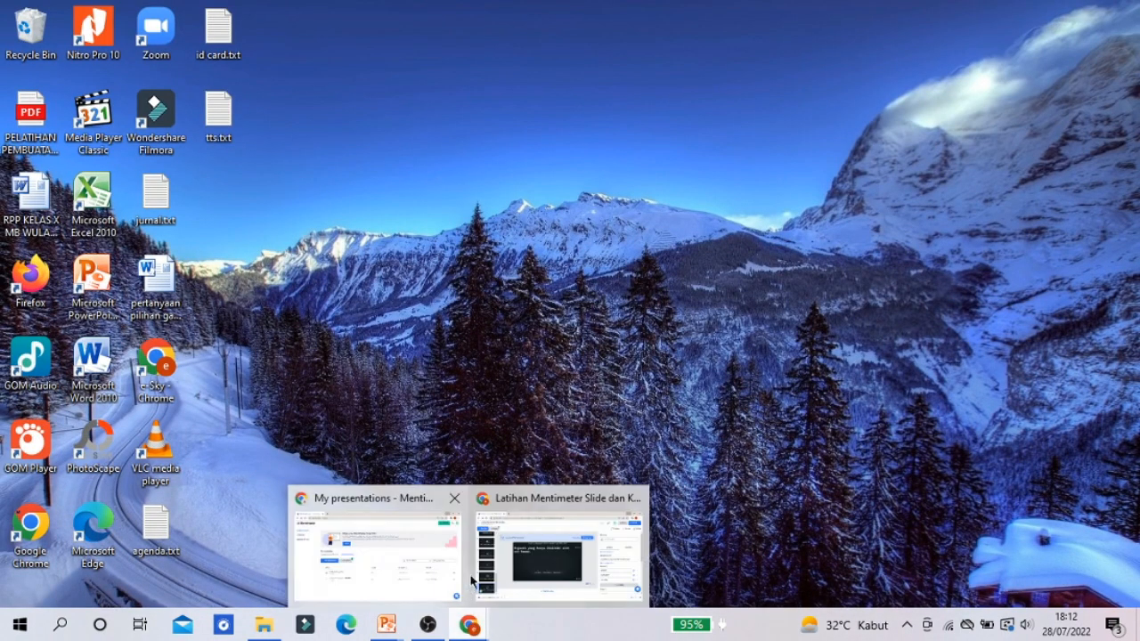
left_click(520, 570)
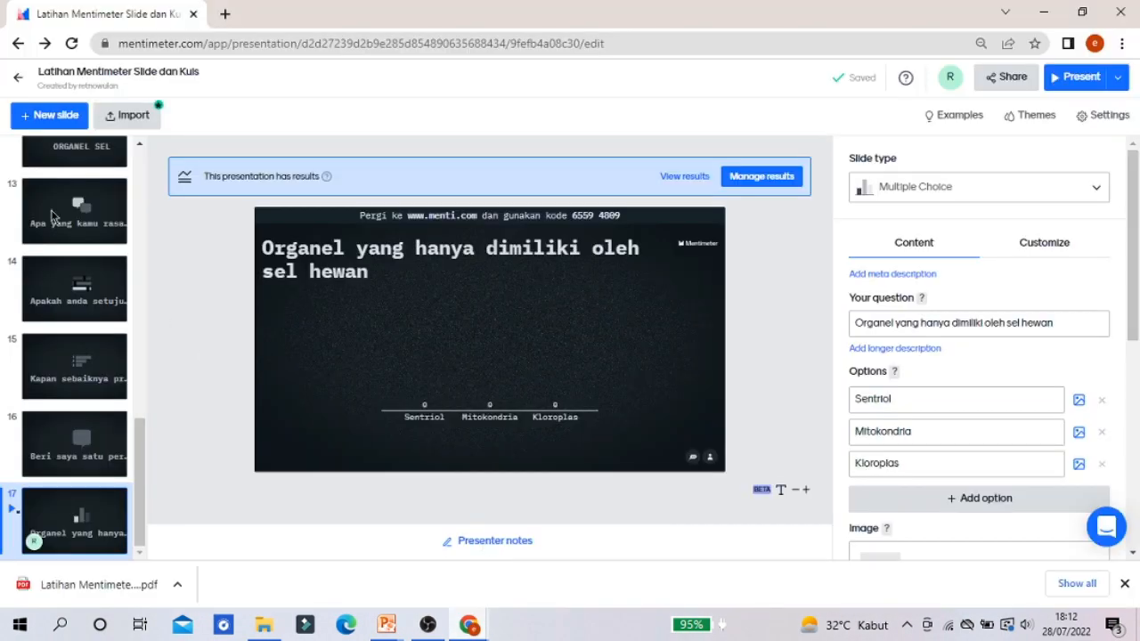
left_click(50, 115)
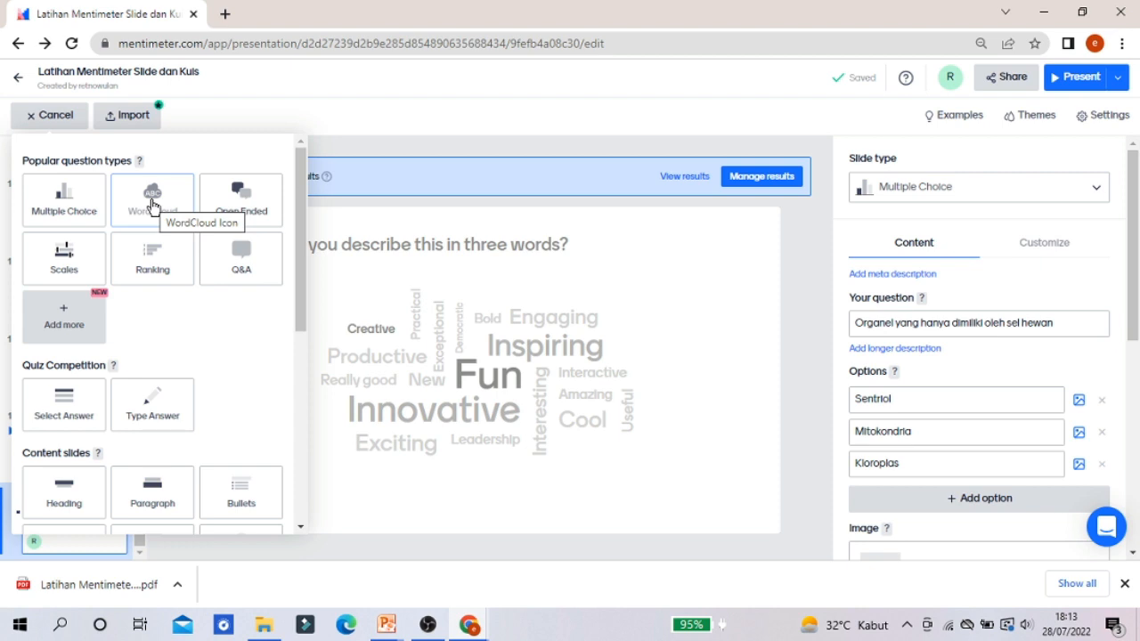
left_click(1043, 12)
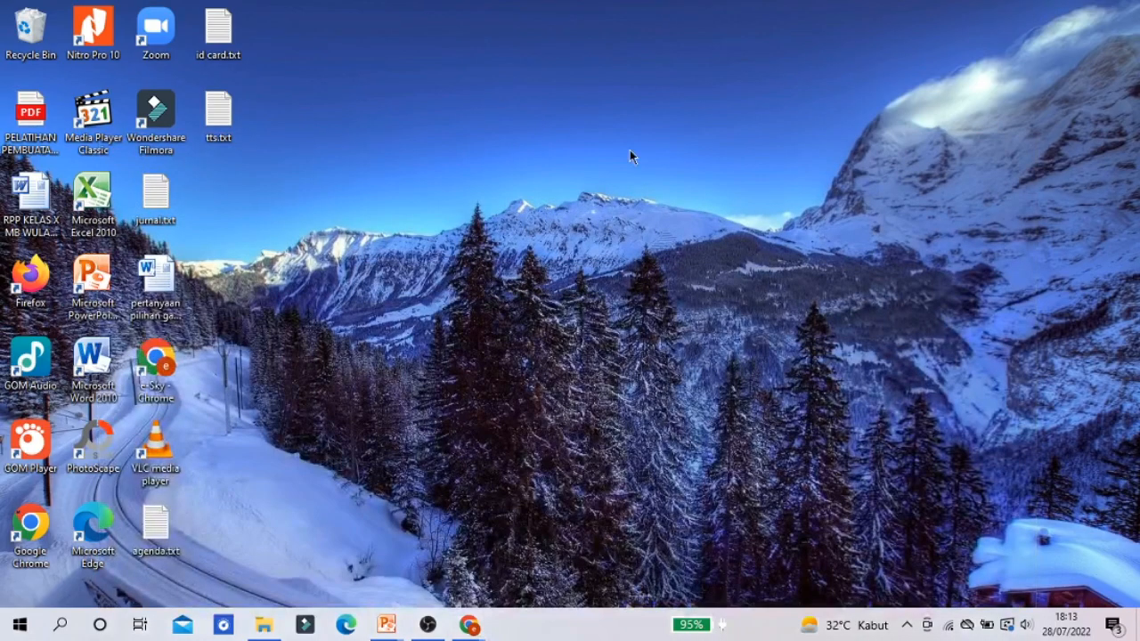
right_click(491, 89)
left_click(517, 140)
right_click(516, 140)
left_click(547, 189)
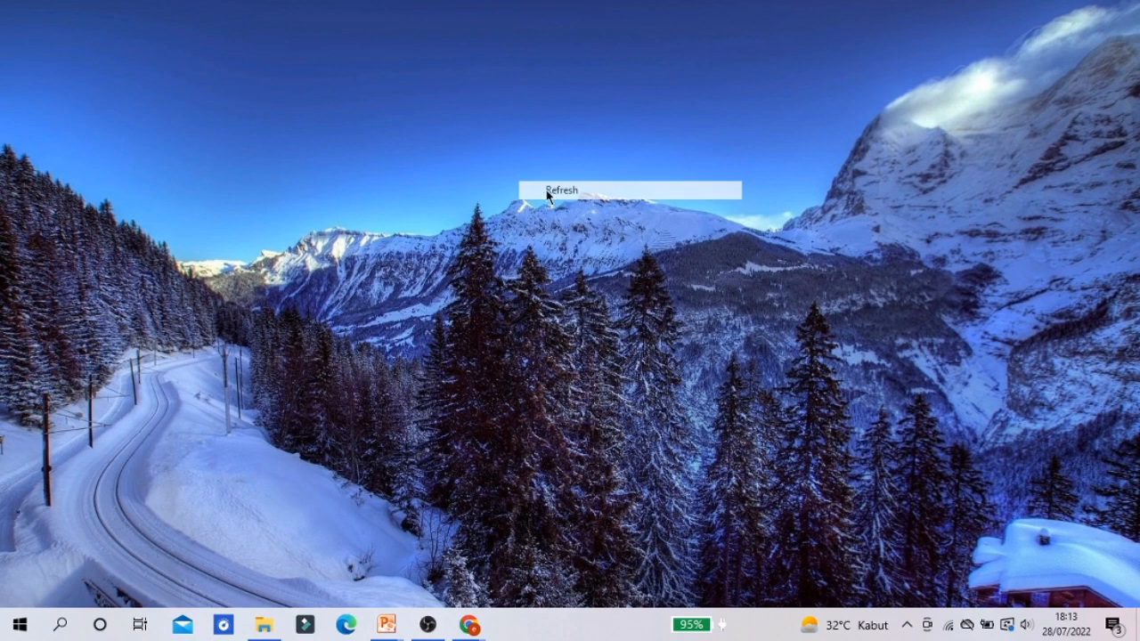